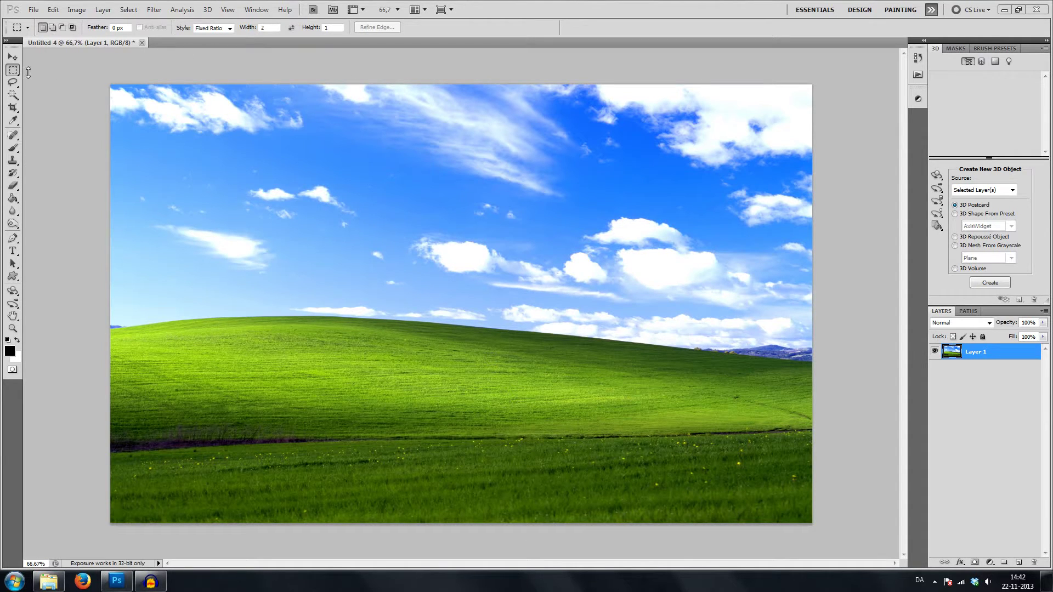
Step: Draw a fixed-ratio rectangular selection across most of the image
click(76, 110)
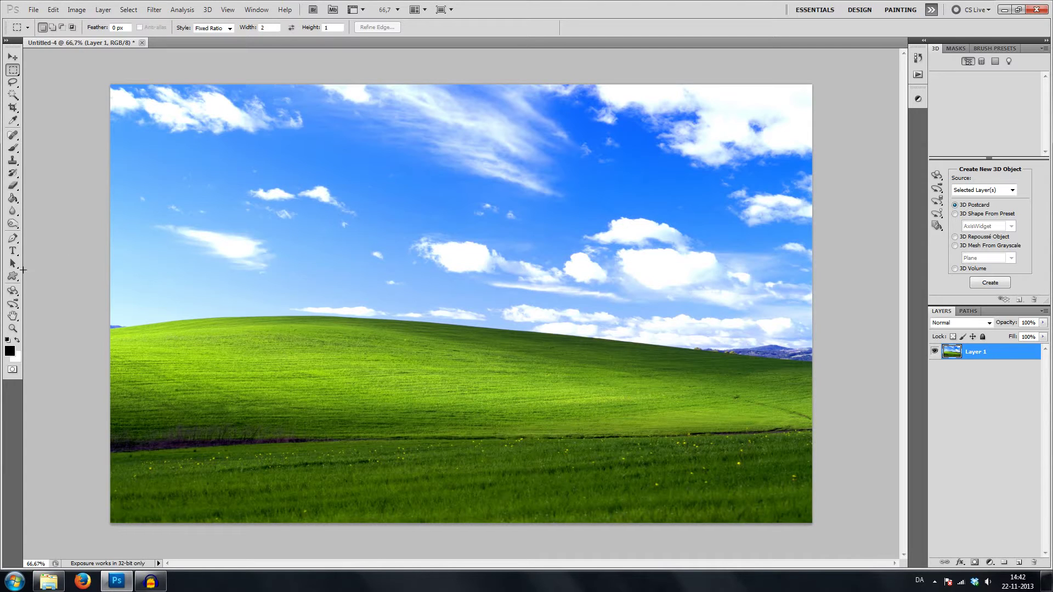
click(14, 276)
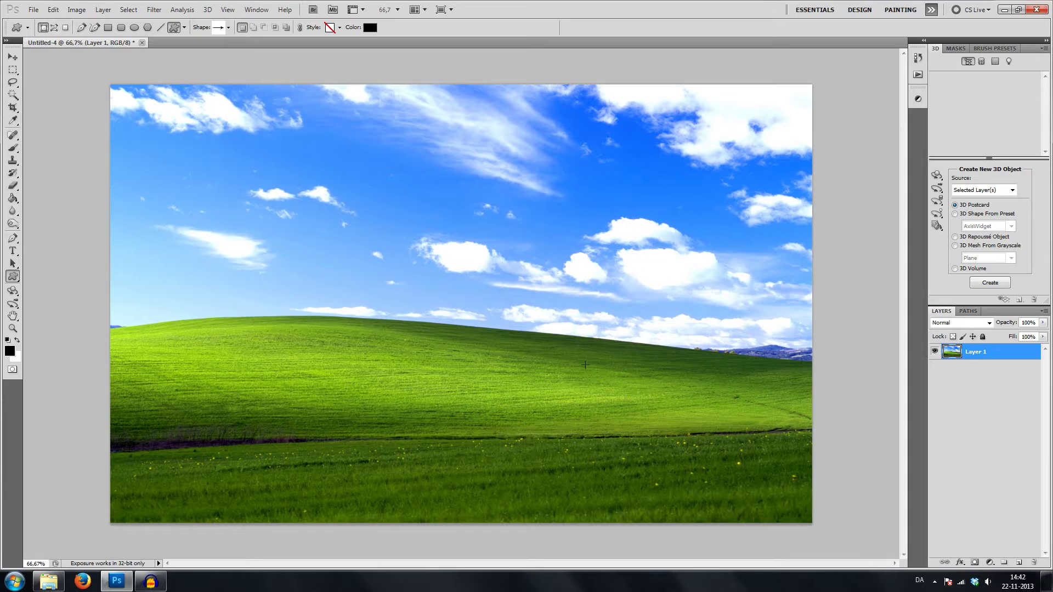
click(13, 70)
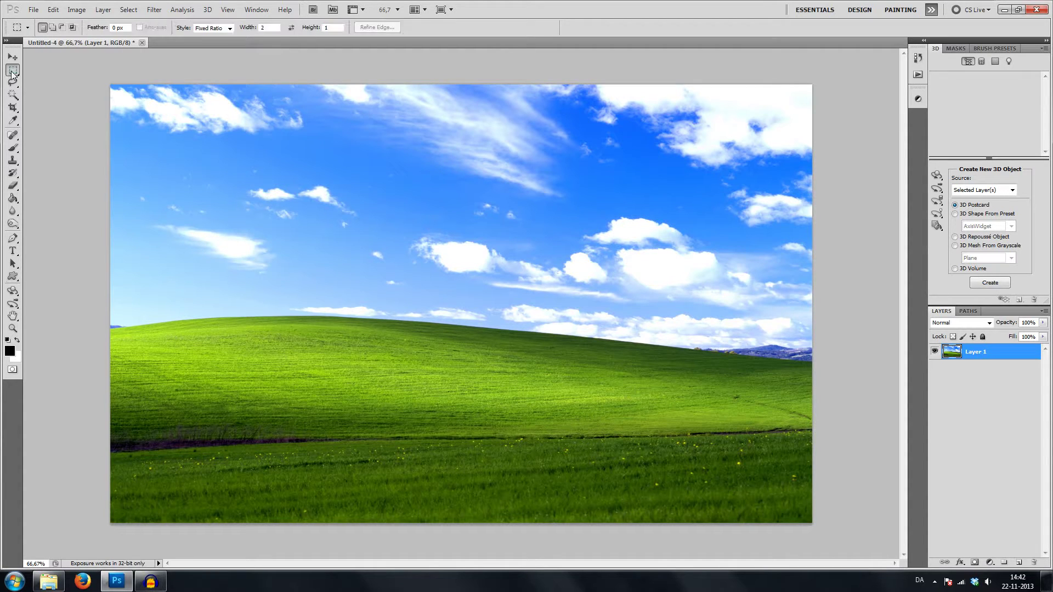
drag(111, 85, 756, 503)
drag(16, 76, 37, 70)
Step: Start a free transform on Layer 1 and end it without changes
key(ctrl+t)
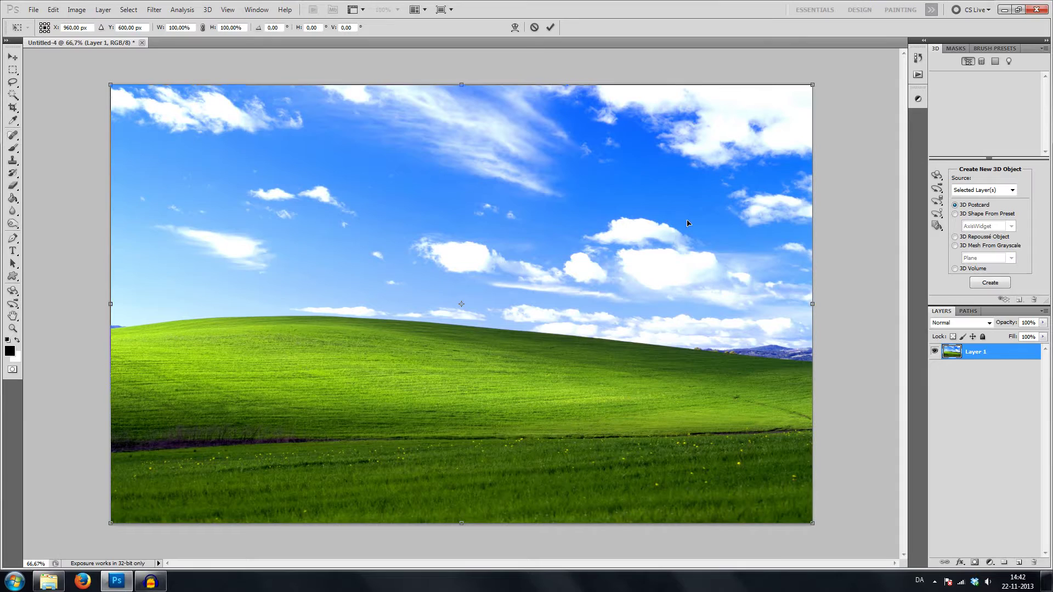
key(Return)
key(m)
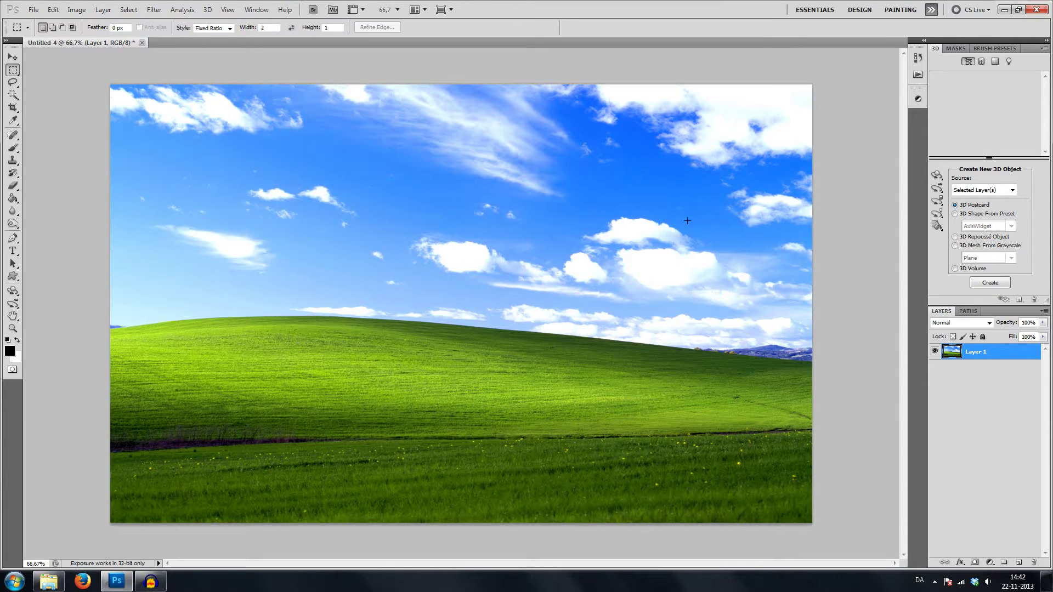
Step: Preview a sideways wrap-around Offset filter shift, then cancel it to keep the original image
click(154, 10)
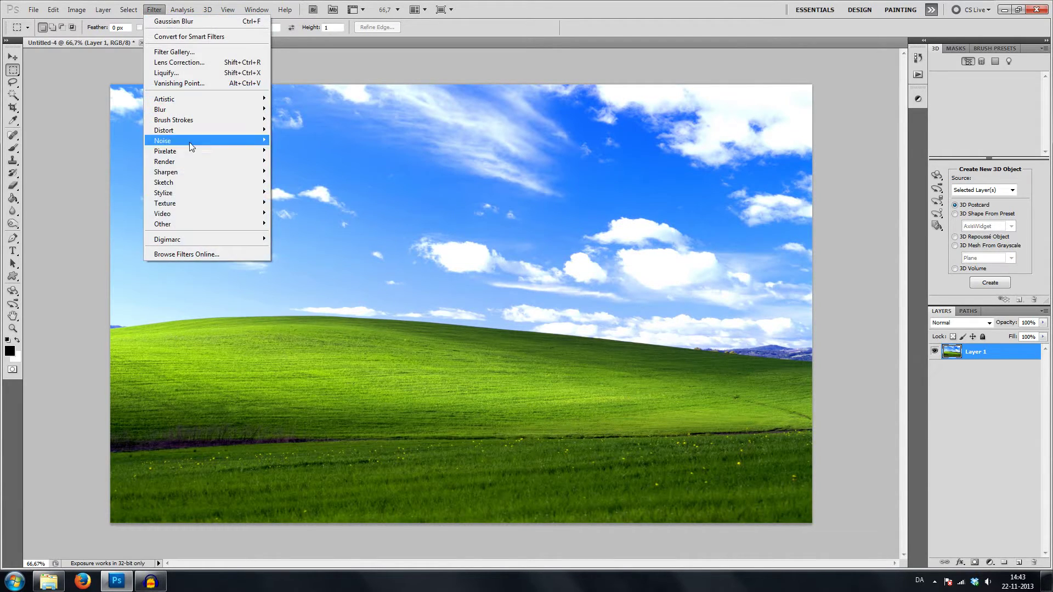
mouse_move(183, 222)
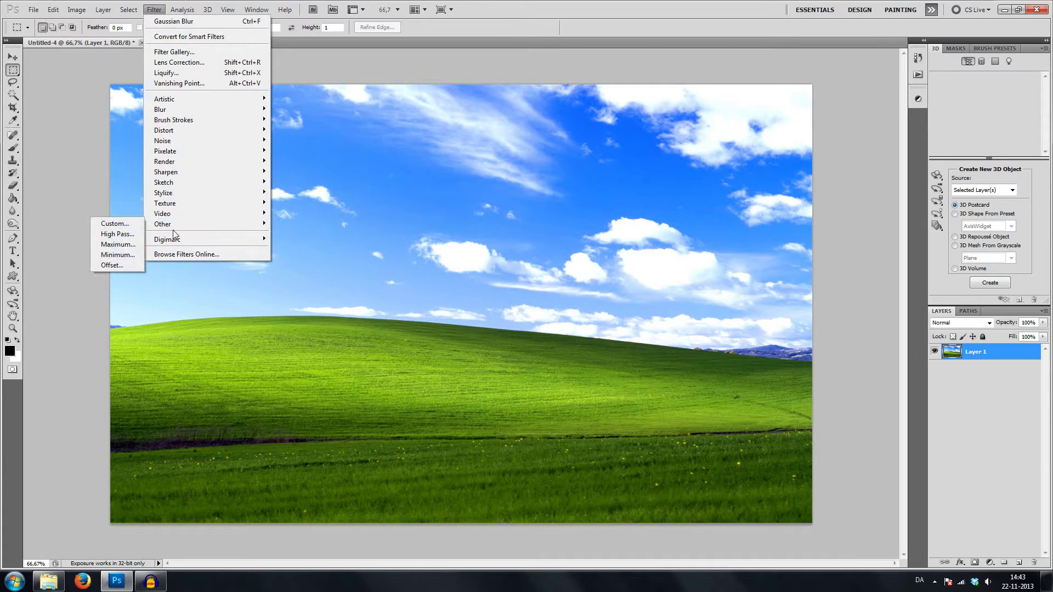
click(124, 265)
click(936, 581)
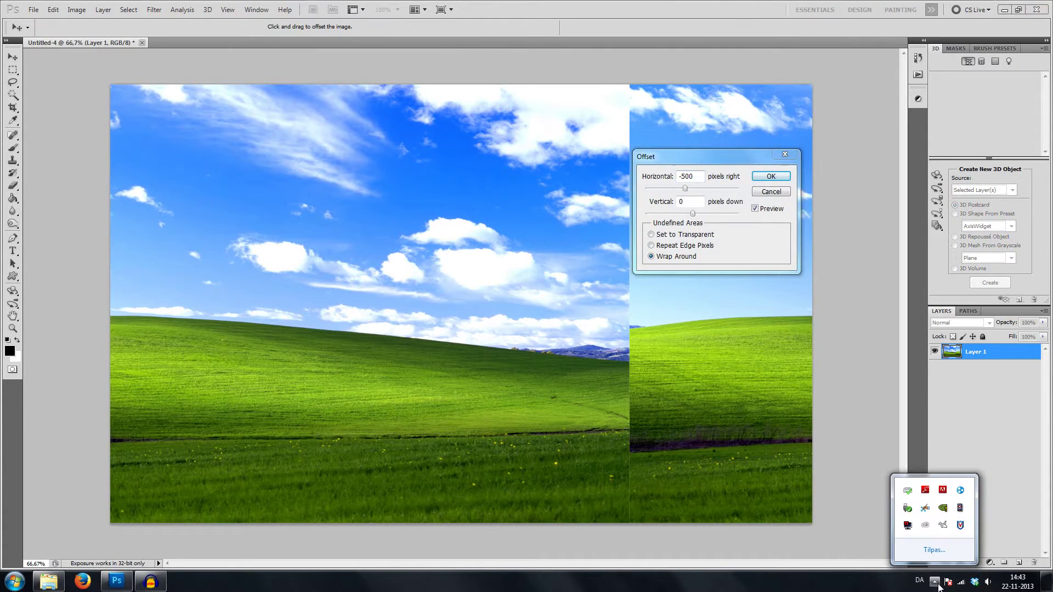
click(935, 581)
drag(694, 157, 774, 131)
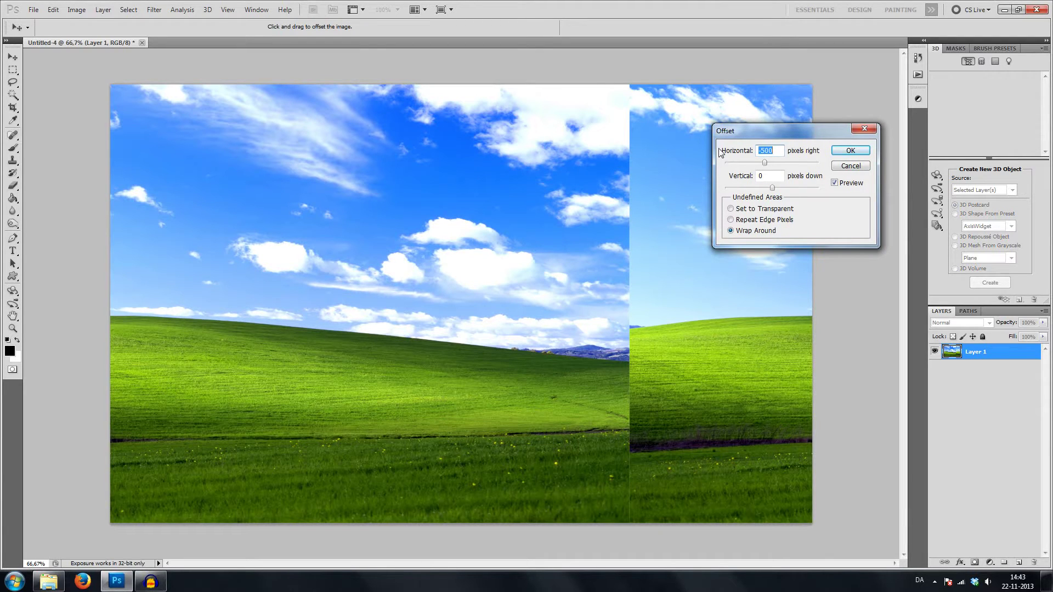
mouse_move(764, 162)
mouse_down()
mouse_move(729, 162)
mouse_move(817, 162)
mouse_move(732, 163)
mouse_move(799, 162)
mouse_move(757, 164)
mouse_up()
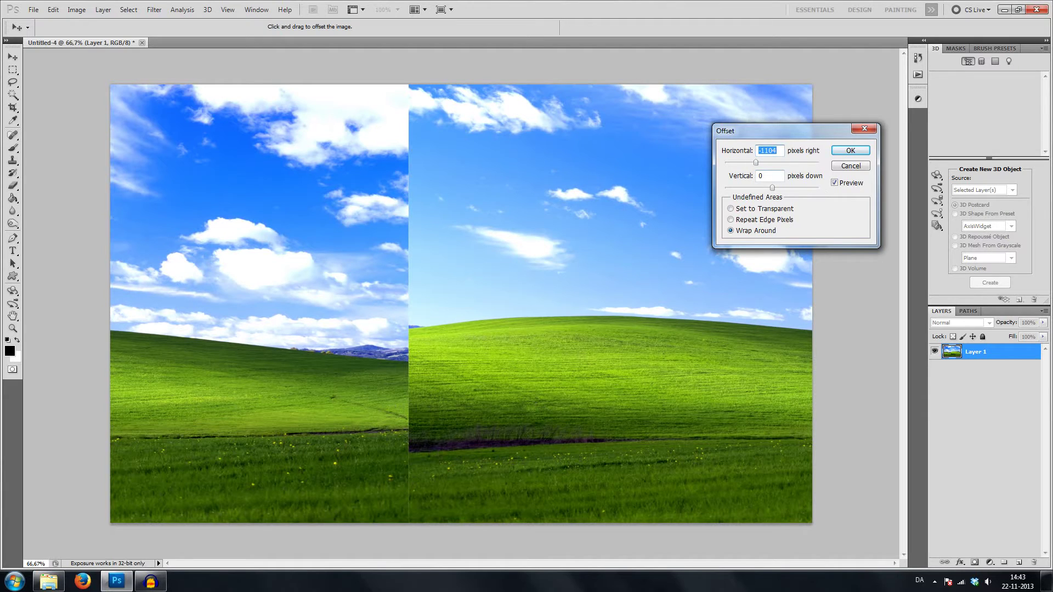
click(839, 166)
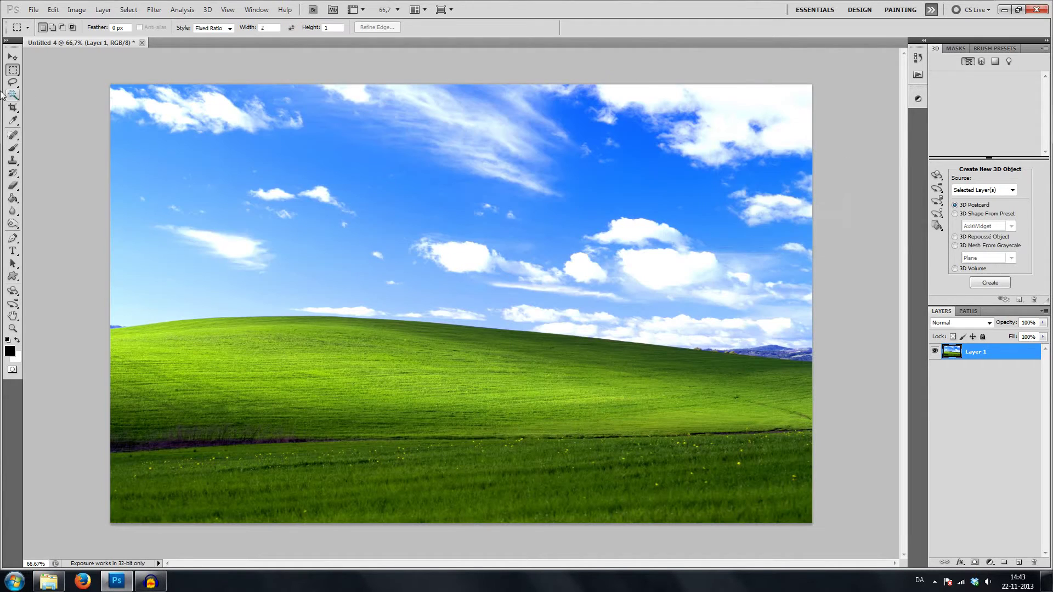
Step: Use Duplicate Layer on Layer 1 to create Layer 1 copy
key(ctrl+t)
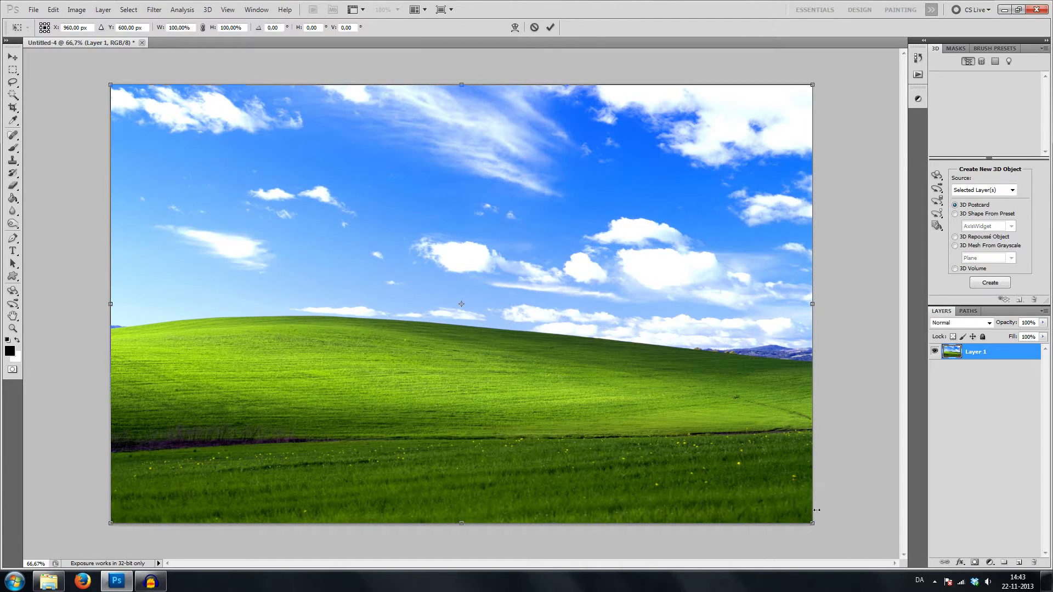
key(Return)
right_click(982, 358)
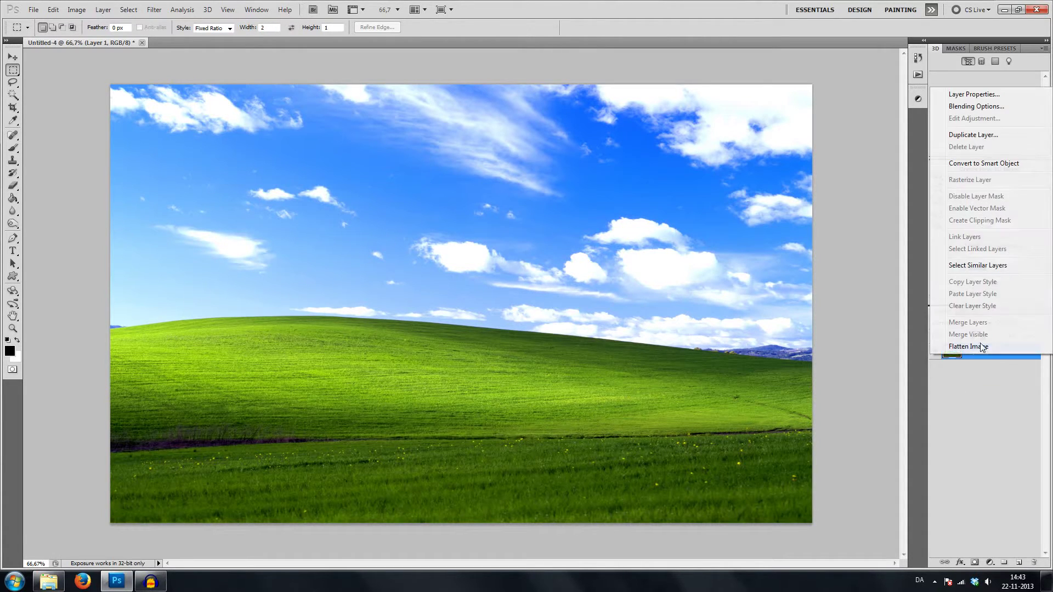
click(996, 137)
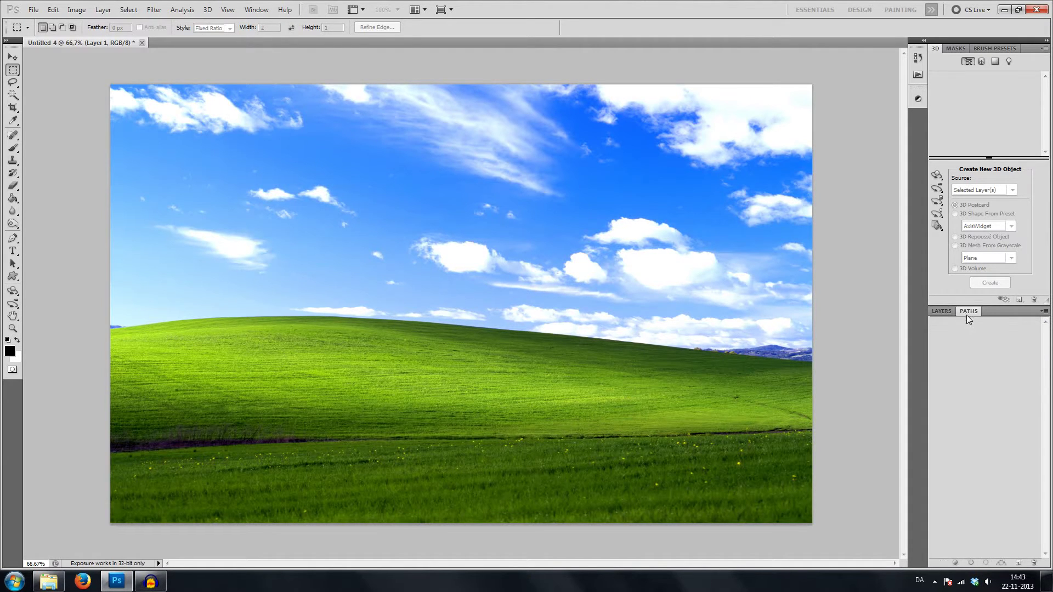
click(982, 352)
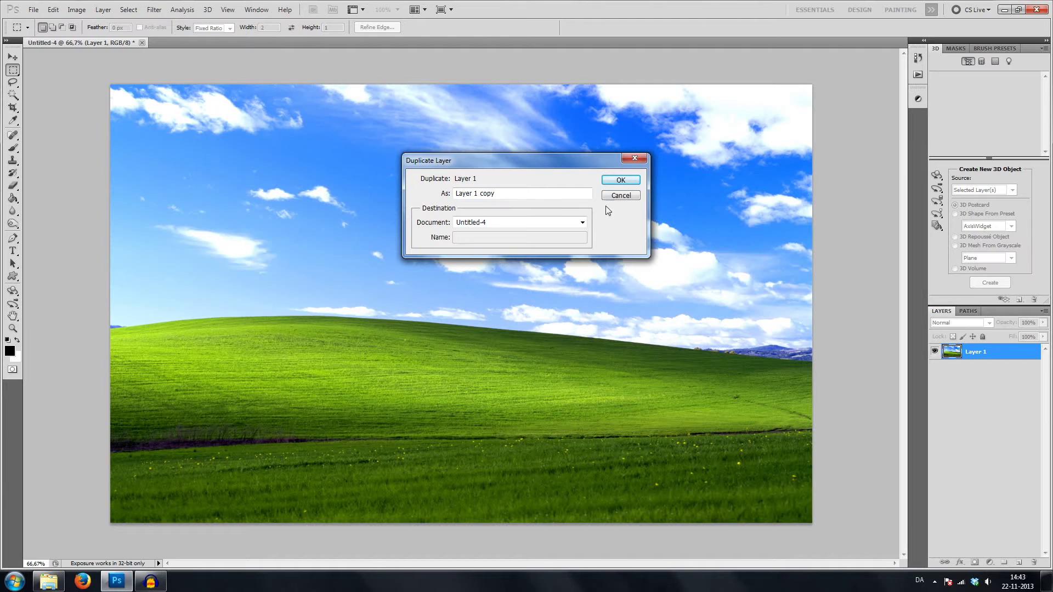
click(621, 181)
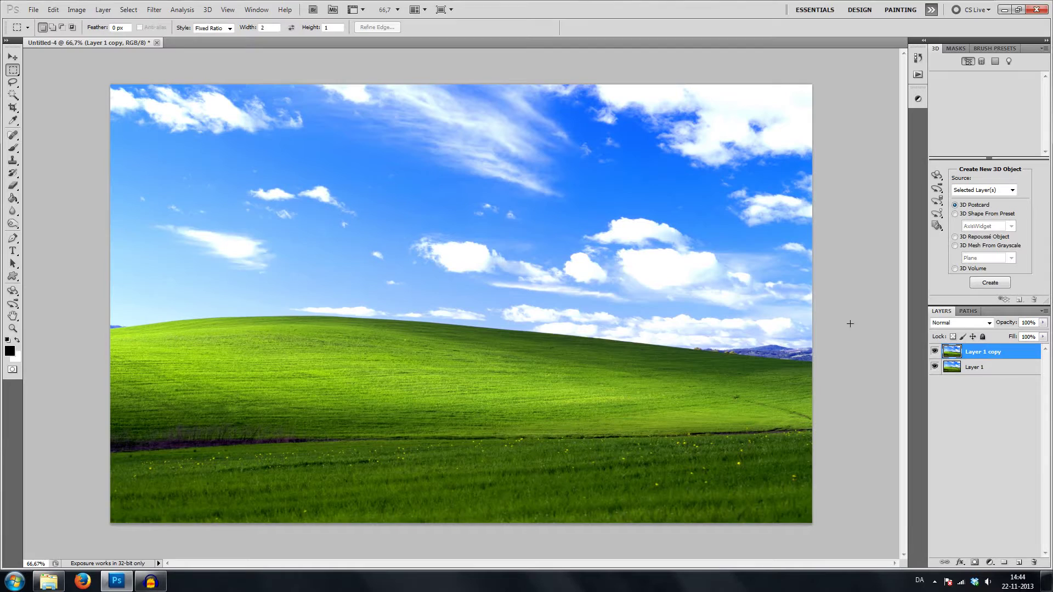
Step: Flip Layer 1 copy horizontally with Free Transform
key(ctrl+t)
right_click(592, 274)
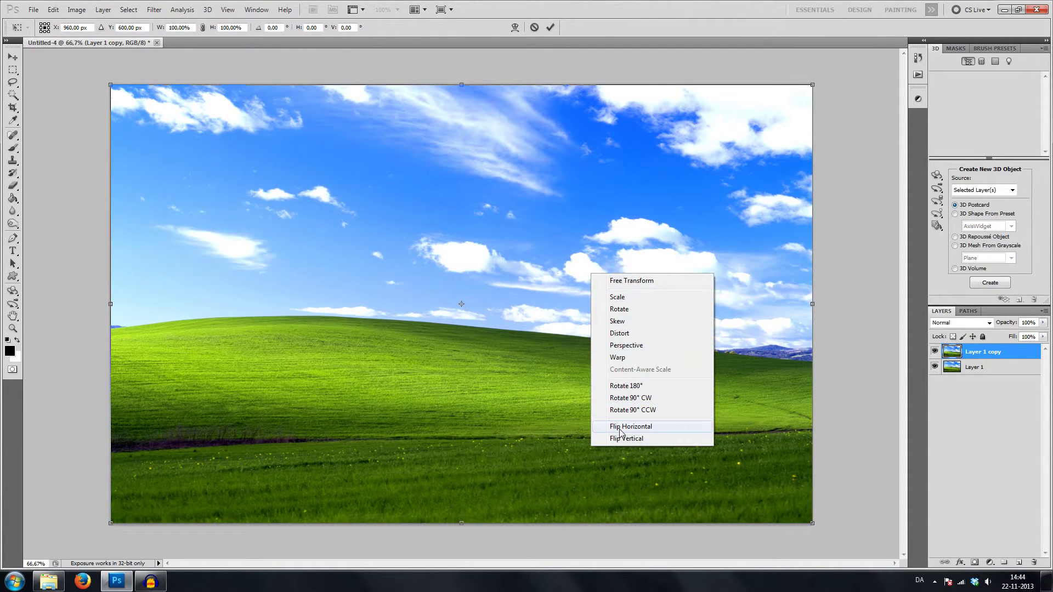
click(978, 355)
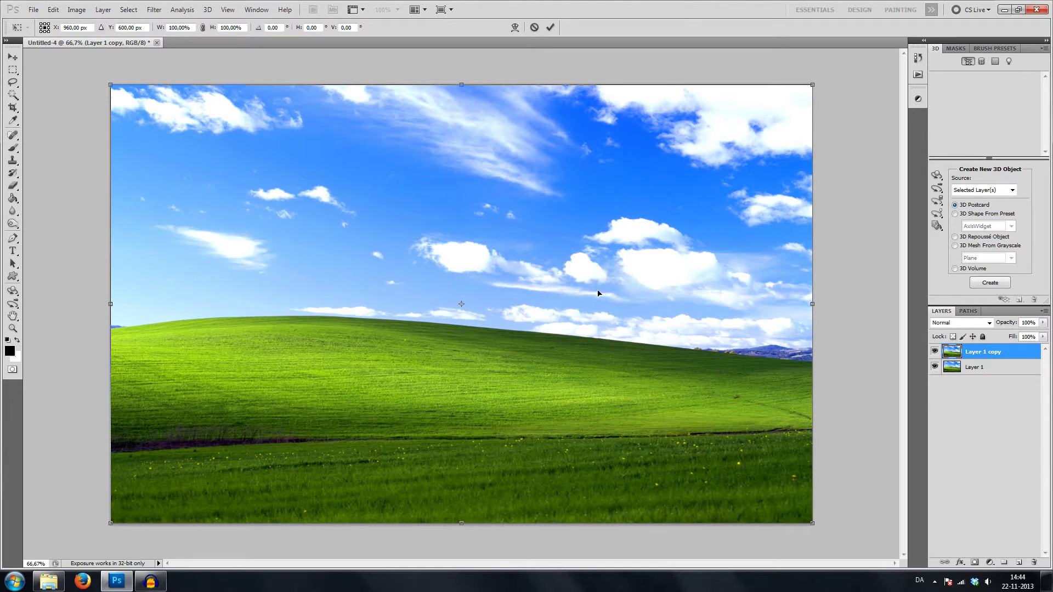
right_click(543, 273)
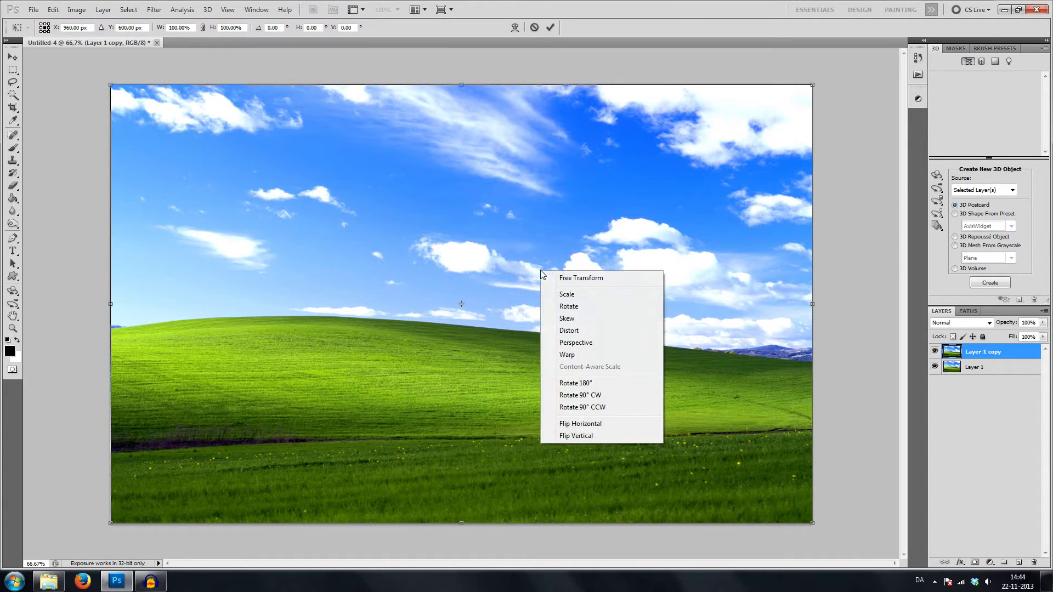
click(581, 424)
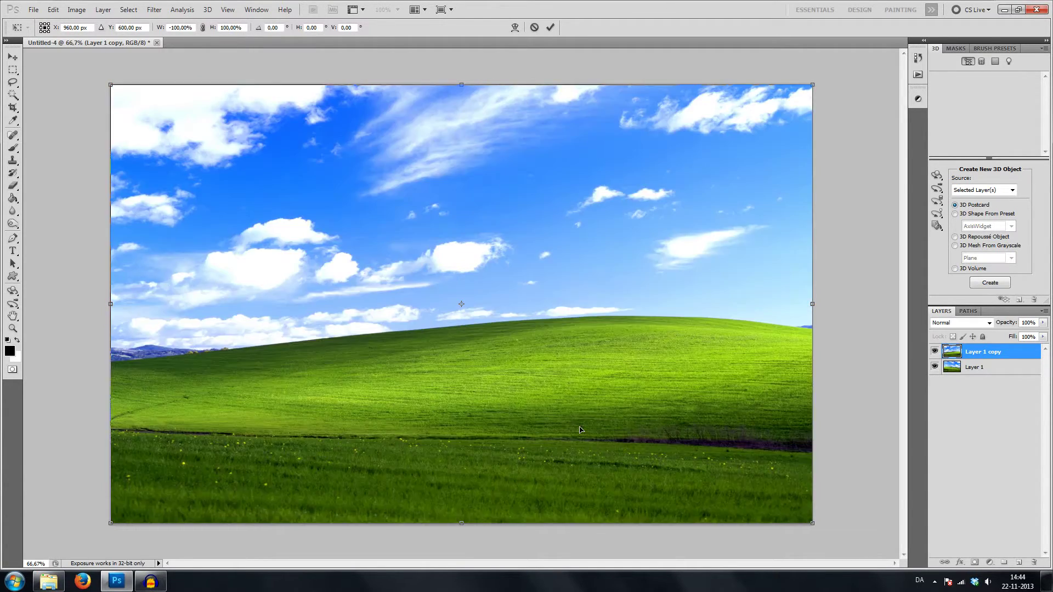
click(12, 57)
click(477, 218)
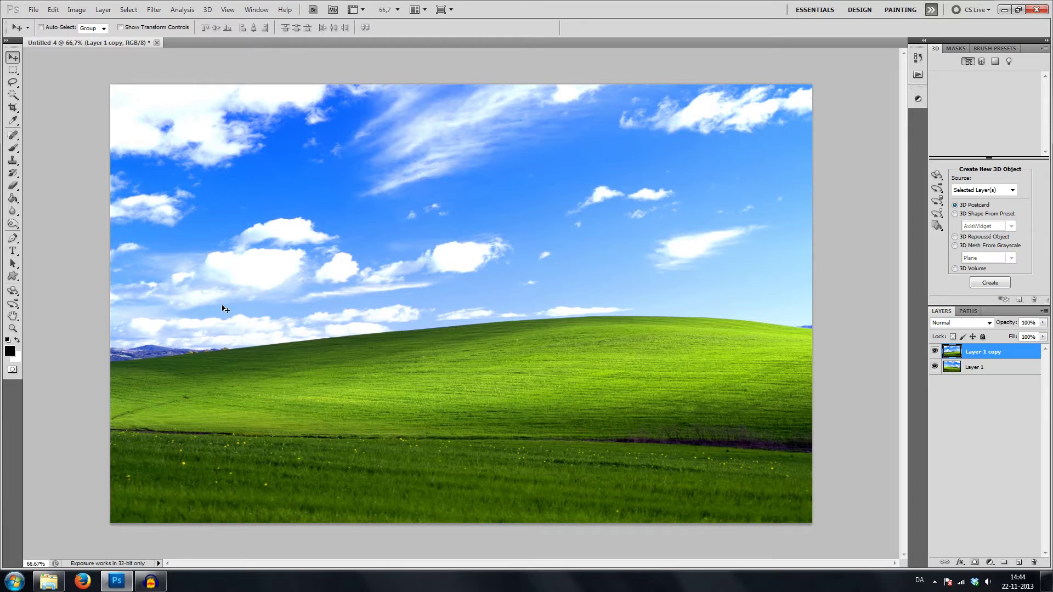
click(935, 353)
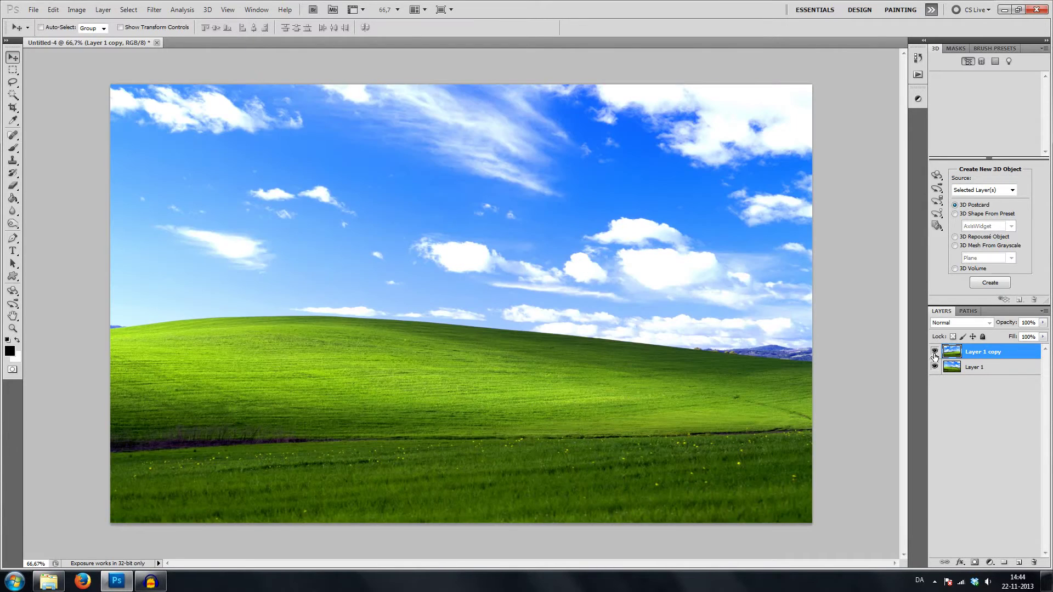
click(935, 355)
Step: Scale Layer 1 copy to 50% width and move it into the right half
key(ctrl+t)
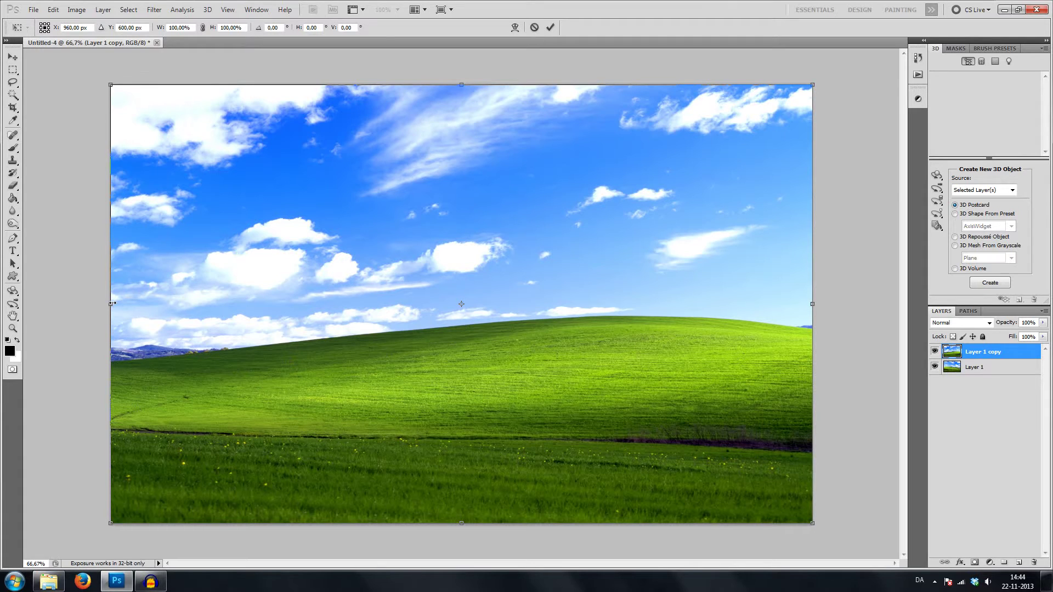
click(181, 27)
text(50)
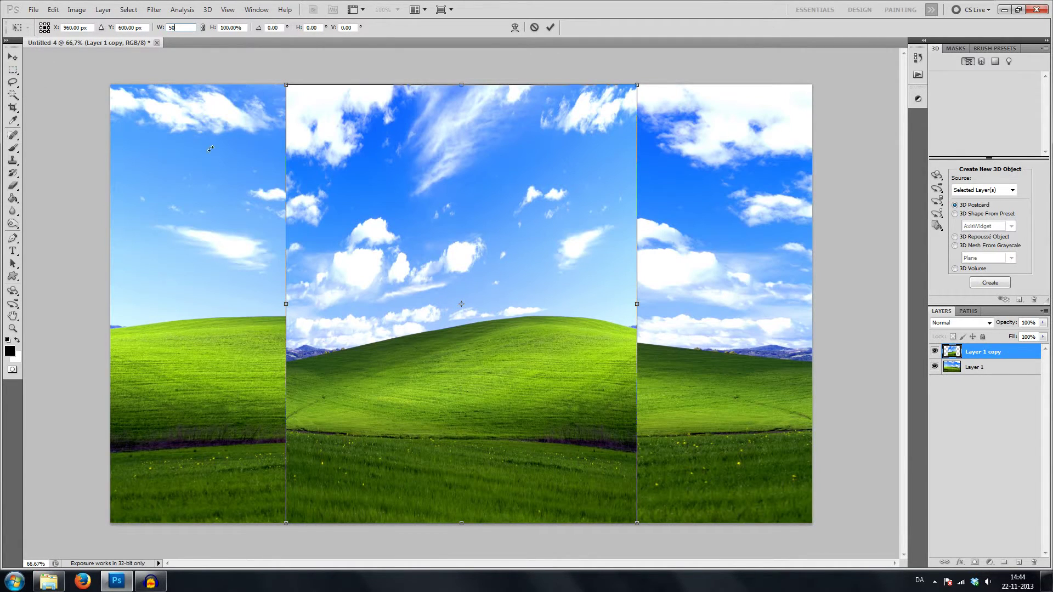
click(19, 59)
click(501, 223)
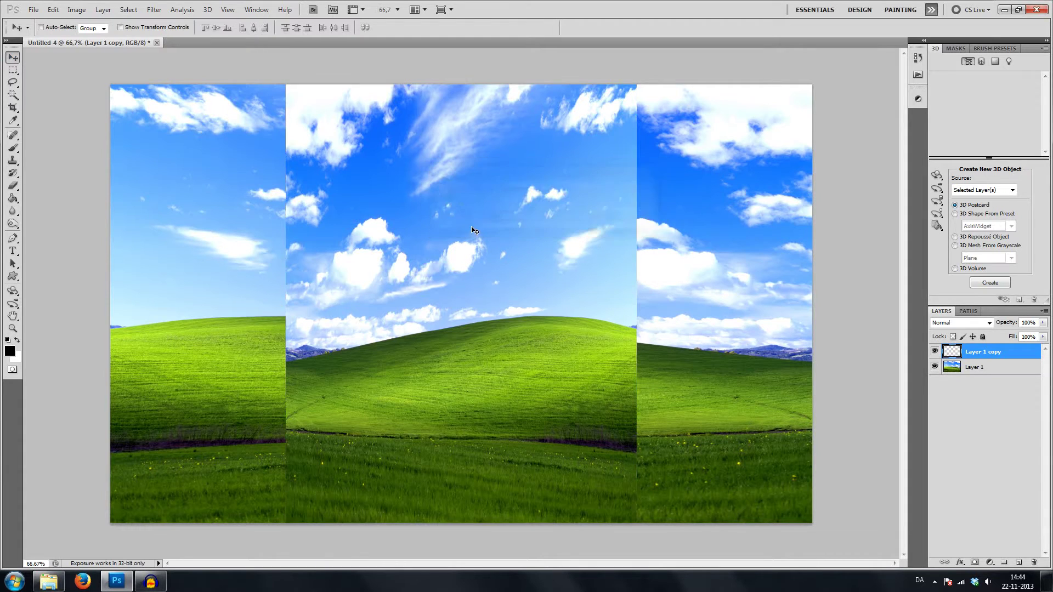
drag(480, 234, 653, 235)
Step: Flip and squeeze Layer 1 into the left half, then merge the copy down
click(970, 367)
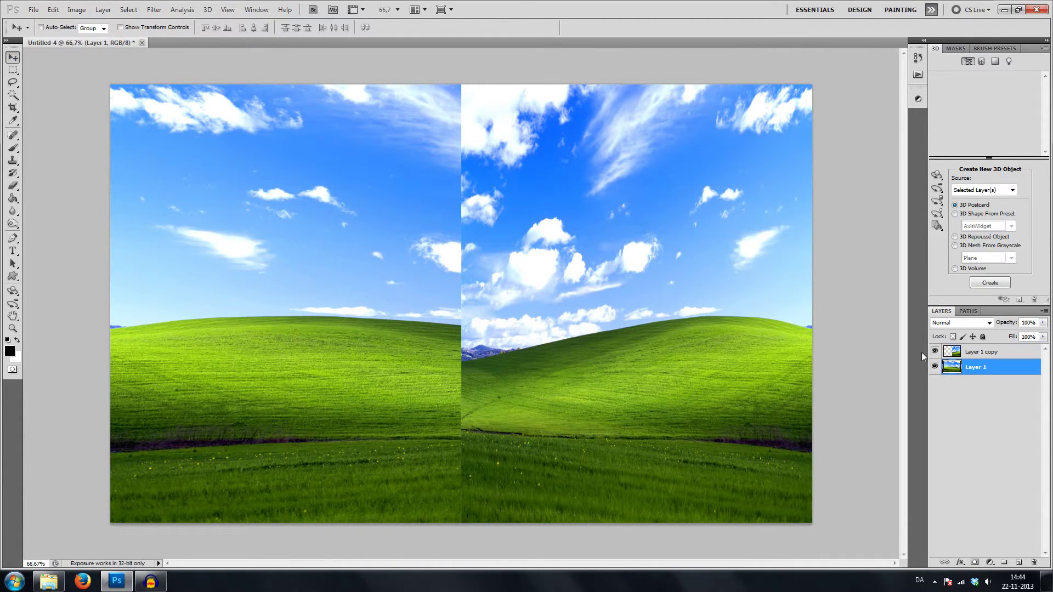
key(ctrl+t)
drag(812, 304, 466, 294)
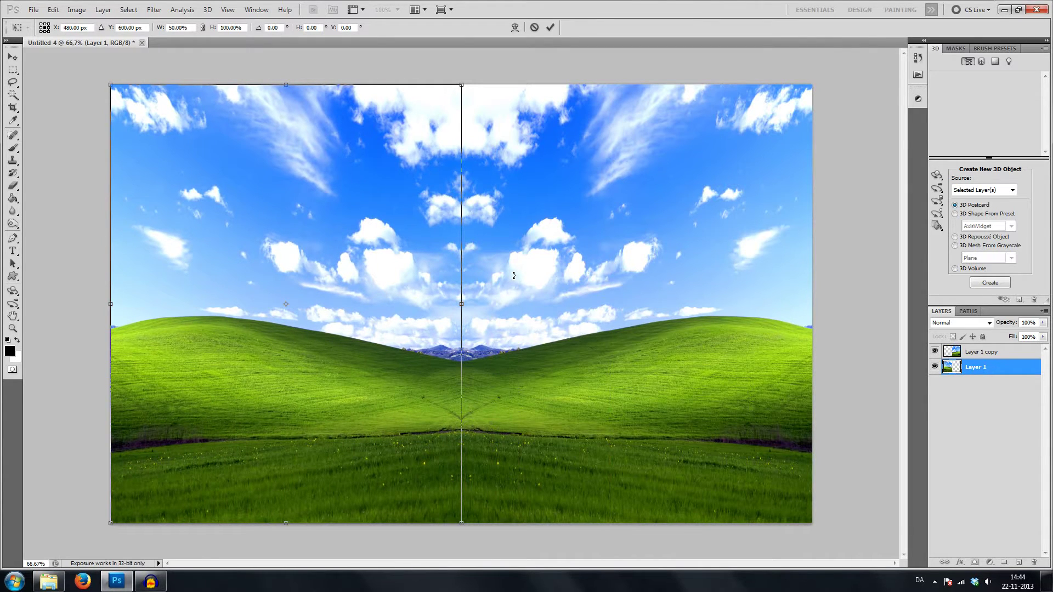
key(Return)
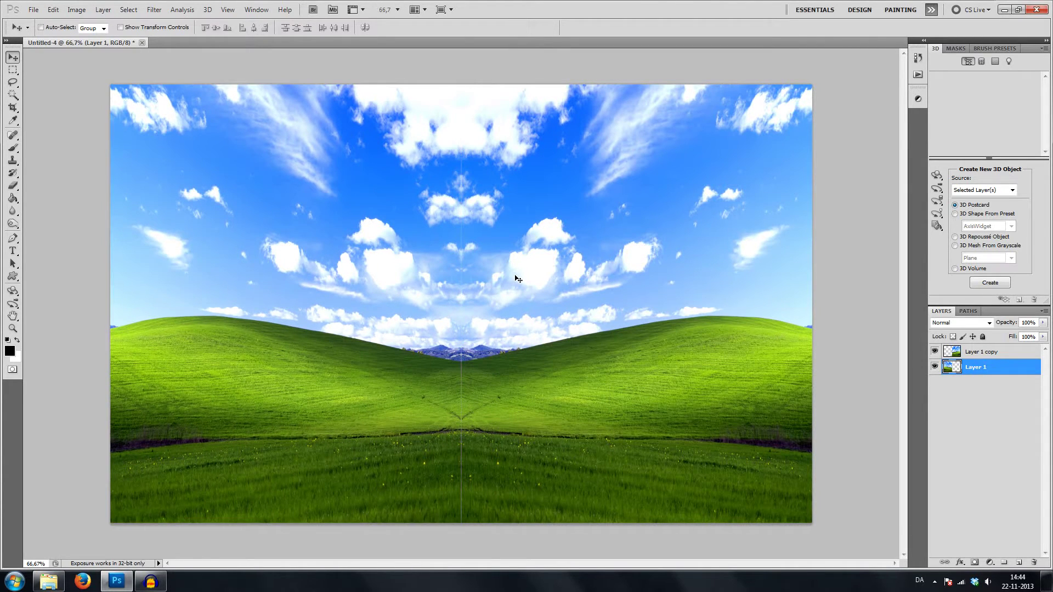
click(991, 355)
key(ctrl+e)
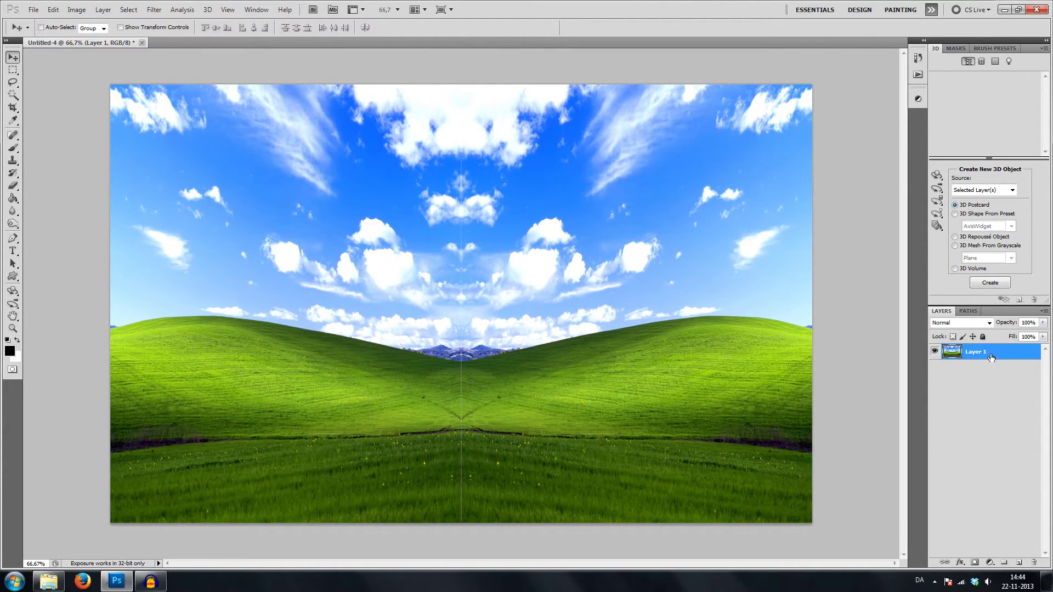
Step: Merge the mirrored copy down and zoom in on the centre seam to pixel level
click(12, 328)
click(459, 496)
click(463, 478)
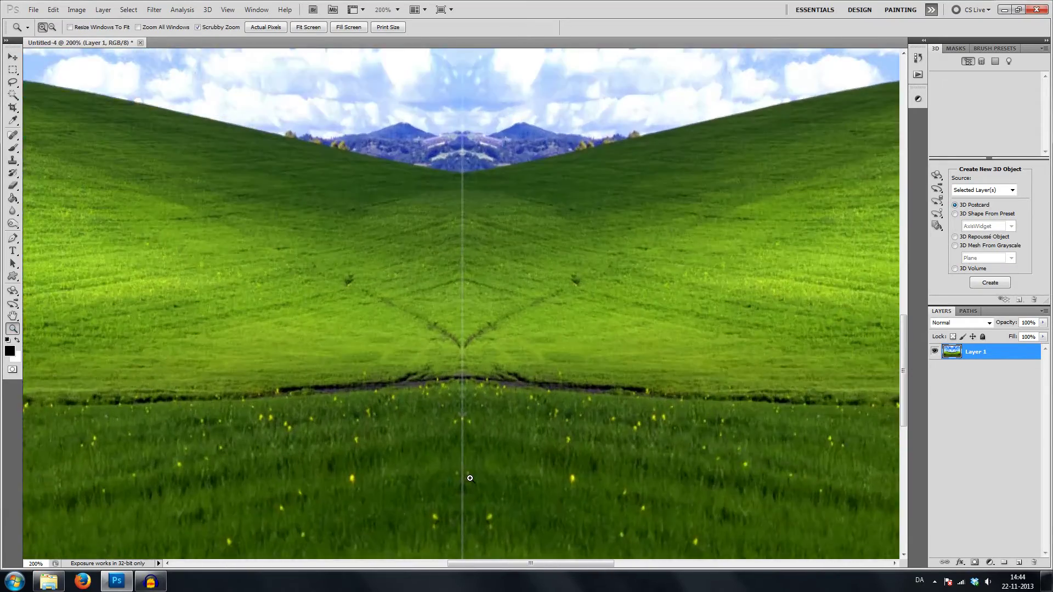
click(466, 450)
scroll(466, 448, up, 2)
click(468, 434)
click(469, 417)
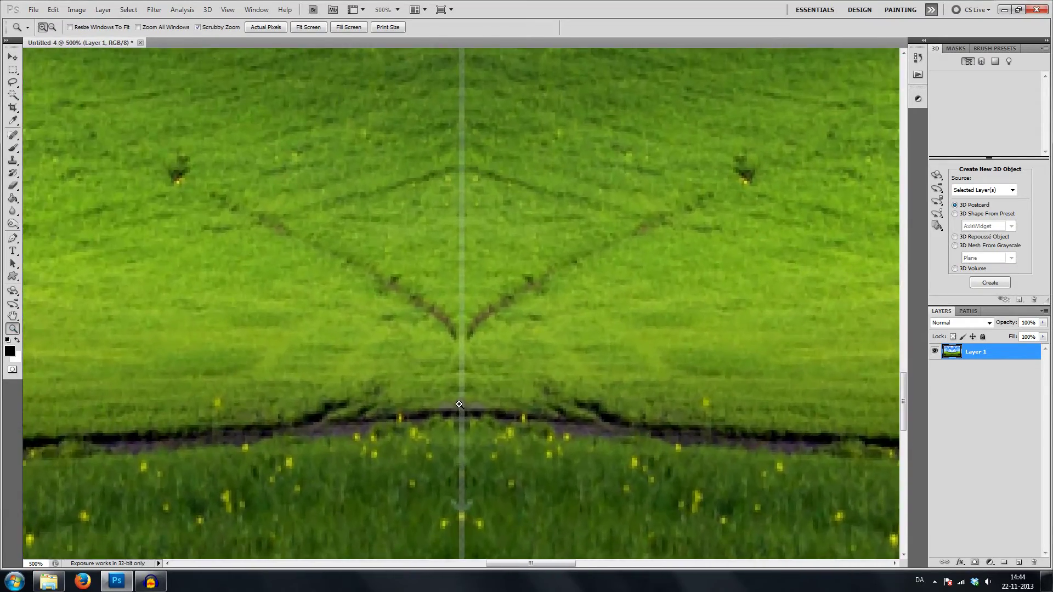
click(470, 398)
click(470, 397)
click(473, 403)
click(478, 408)
click(481, 412)
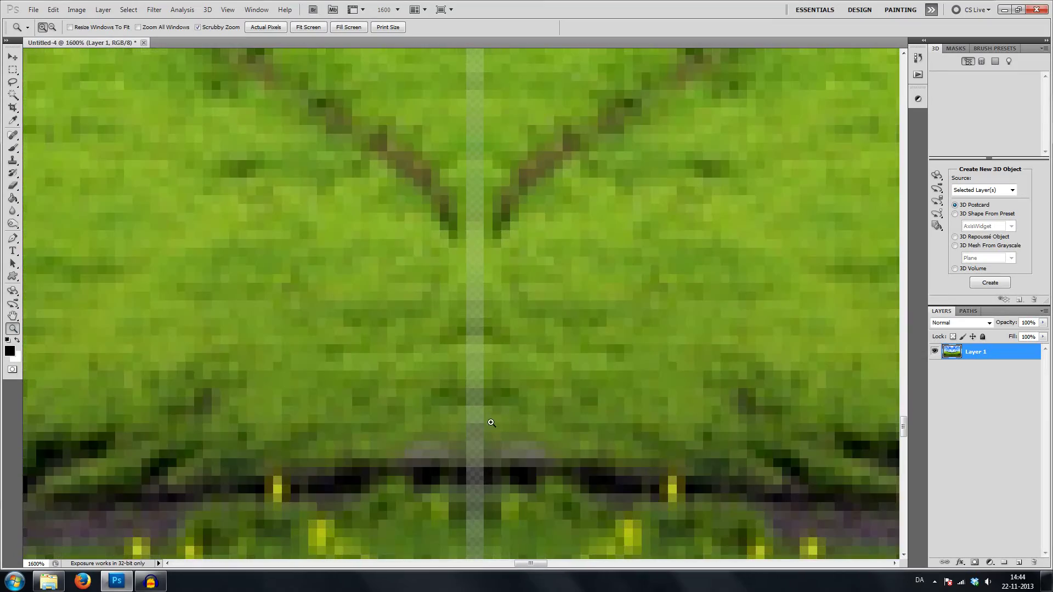
scroll(479, 266, up, 3)
Step: Fit the whole image on screen and switch to the Rectangular Marquee tool
right_click(479, 258)
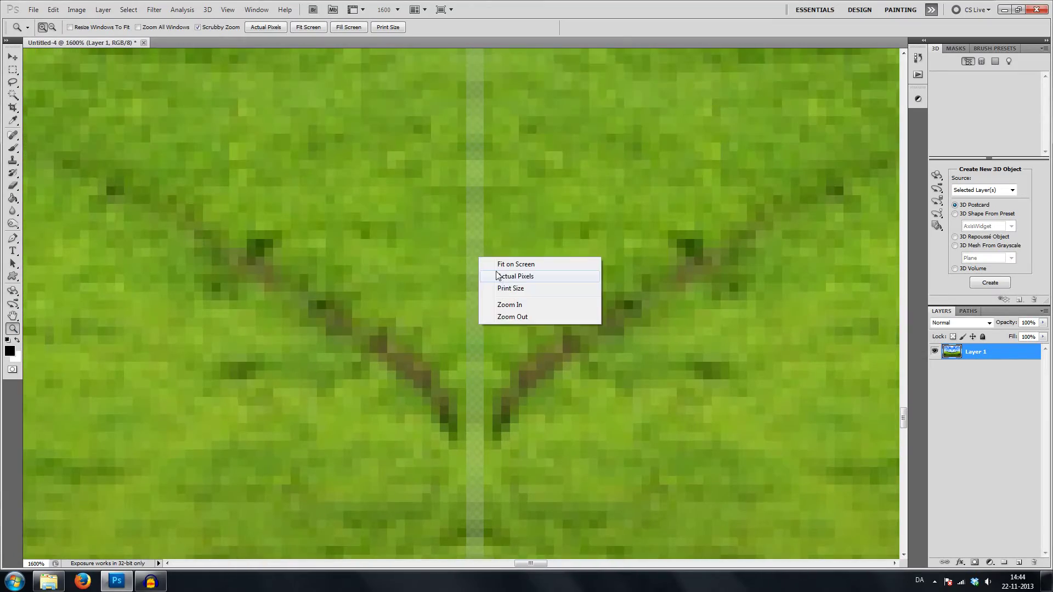
click(535, 265)
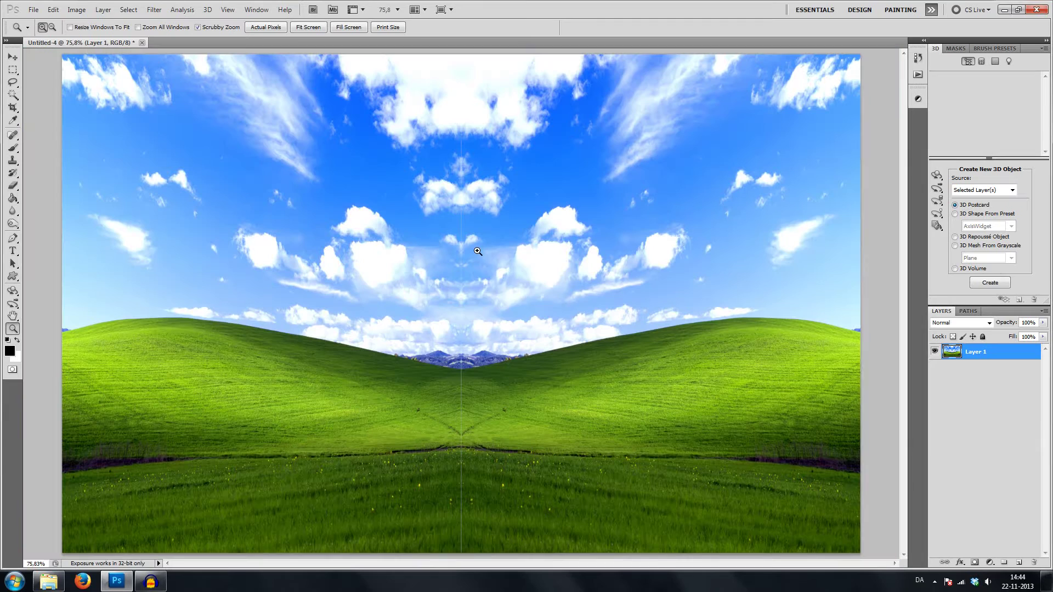
right_click(476, 252)
key(Escape)
click(12, 70)
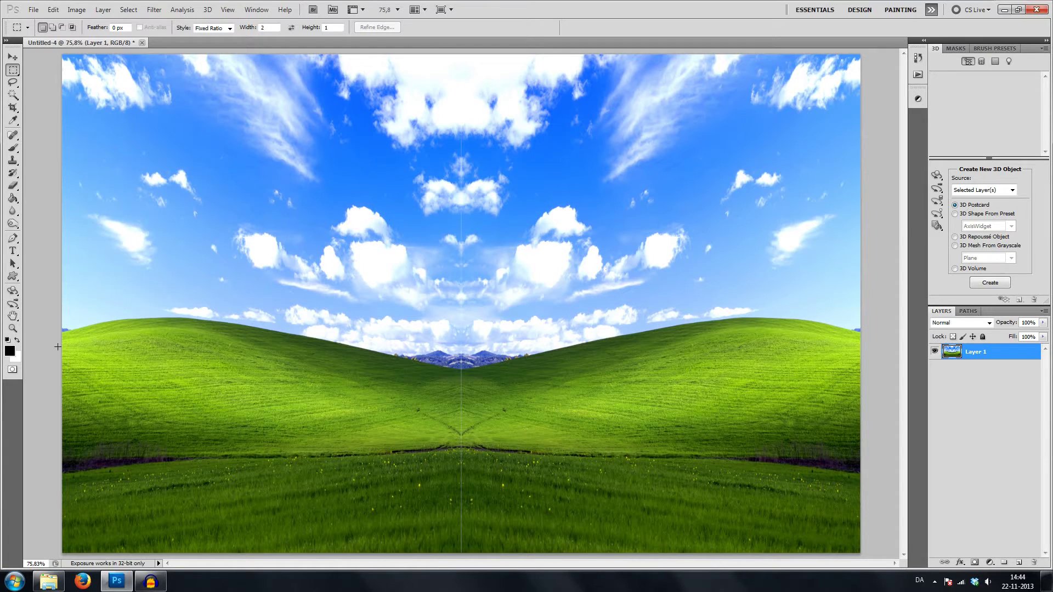
Step: Set the Spot Healing Brush to 5 px and paint up the centre seam from bottom to top
click(15, 136)
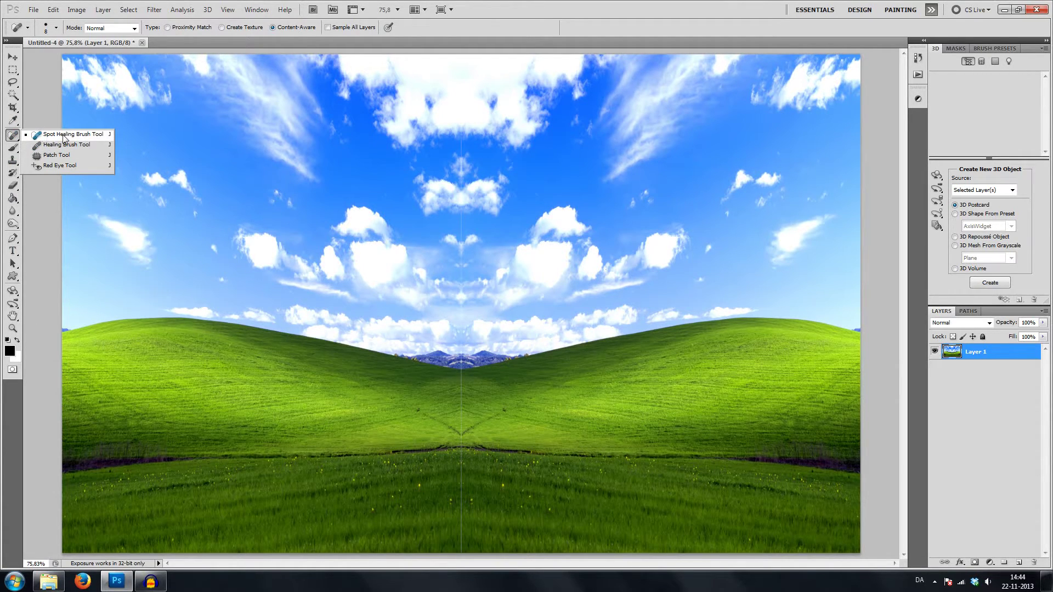
click(64, 137)
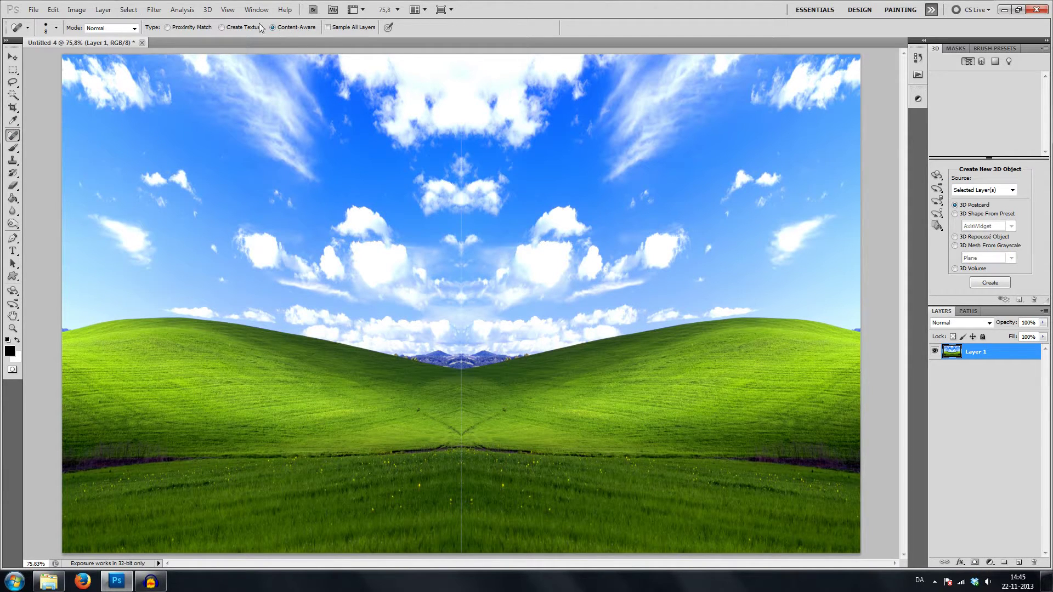
right_click(495, 142)
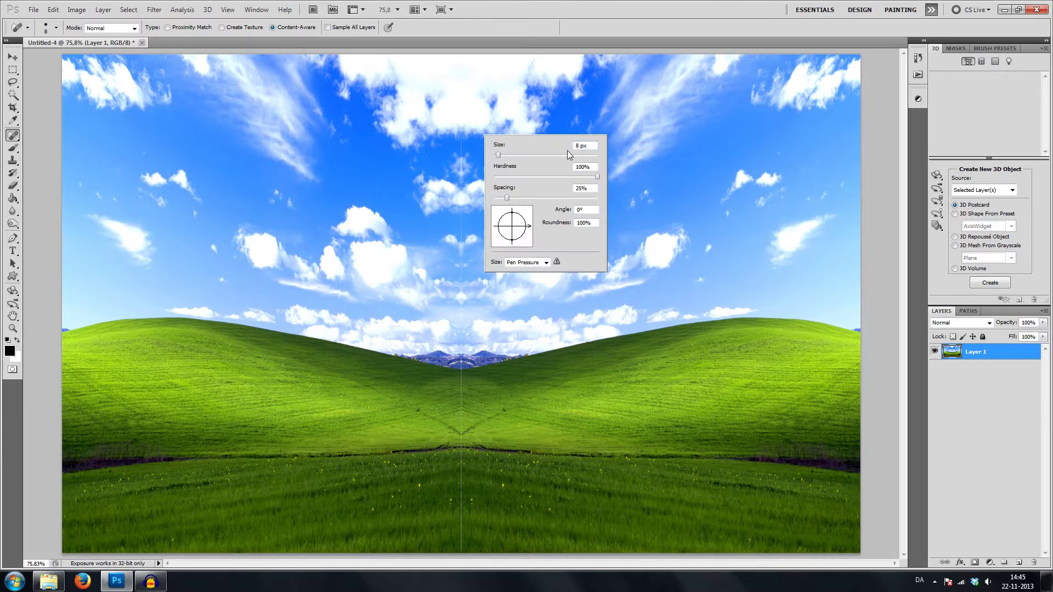
text(5)
key(Return)
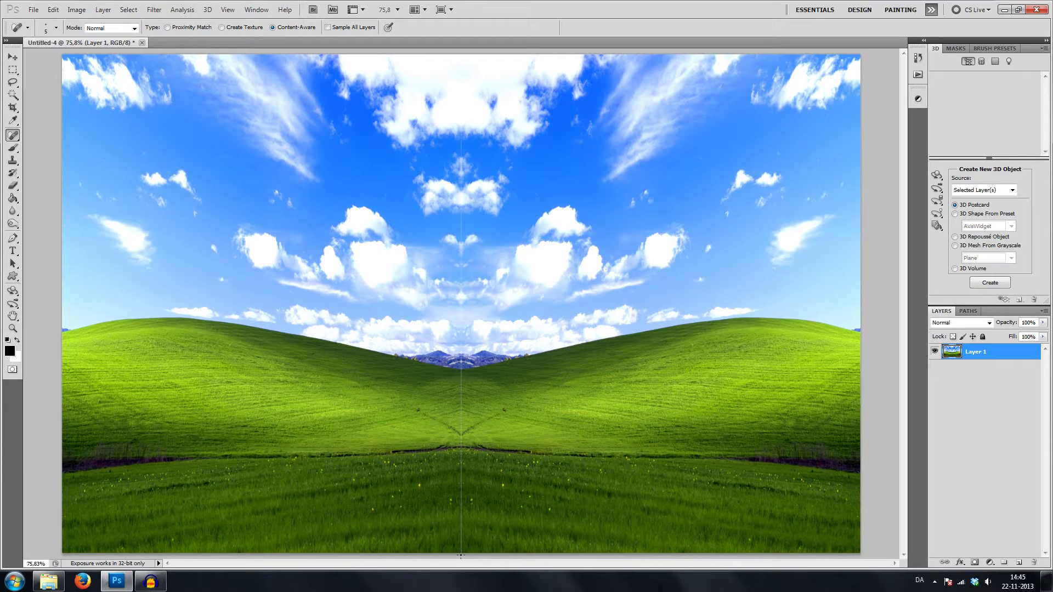
mouse_move(460, 556)
mouse_down()
mouse_move(482, 442)
mouse_move(497, 416)
mouse_move(505, 427)
mouse_move(515, 381)
mouse_move(512, 433)
mouse_move(508, 262)
mouse_move(510, 307)
mouse_move(538, 42)
mouse_up()
Step: Offset the image +500 px horizontally with wrap-around, then heal the exposed seam bottom to top
click(154, 9)
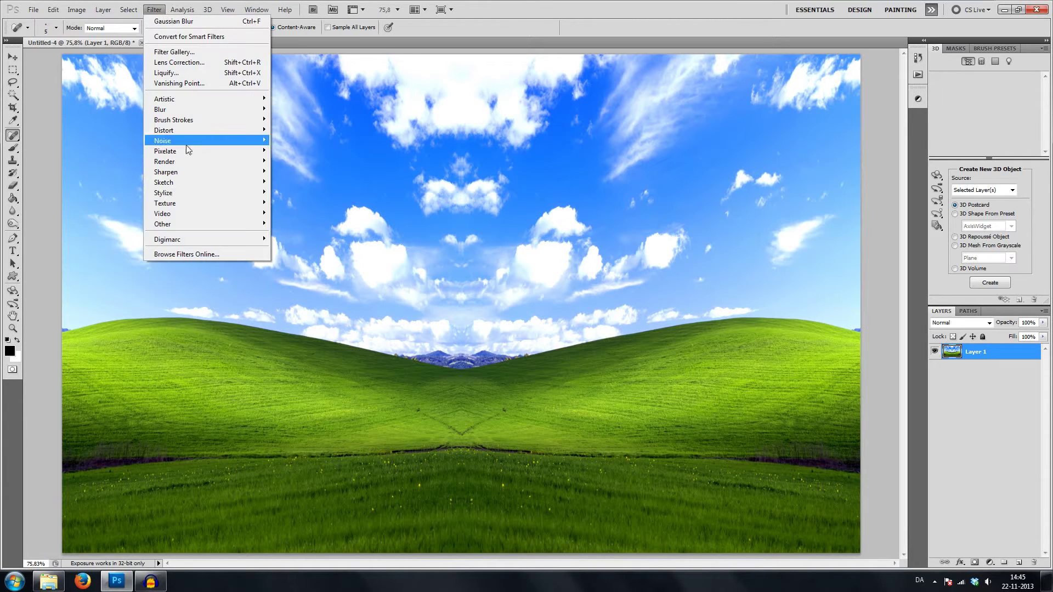
mouse_move(185, 222)
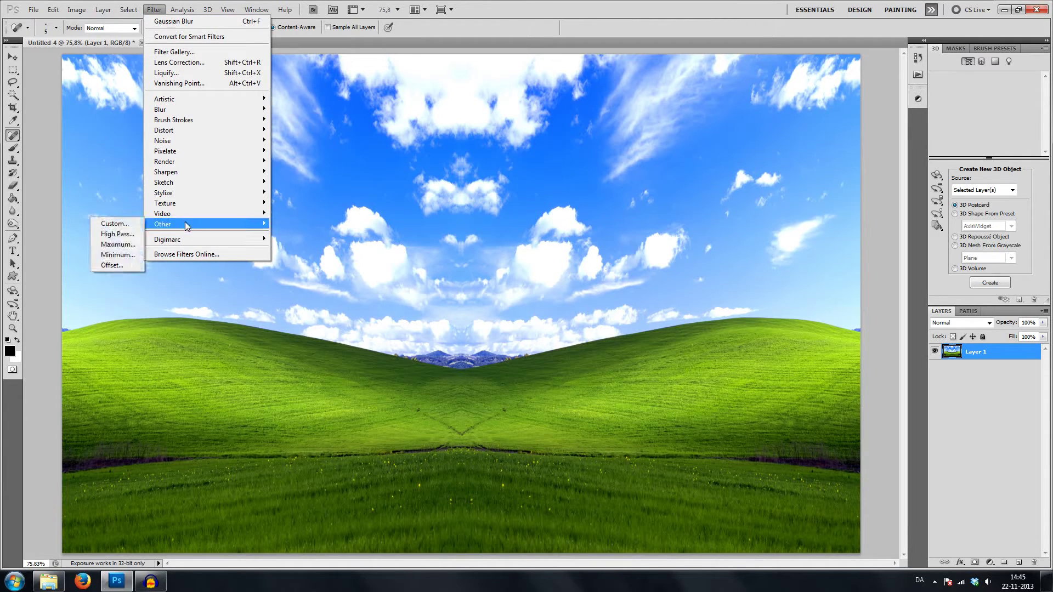
click(116, 269)
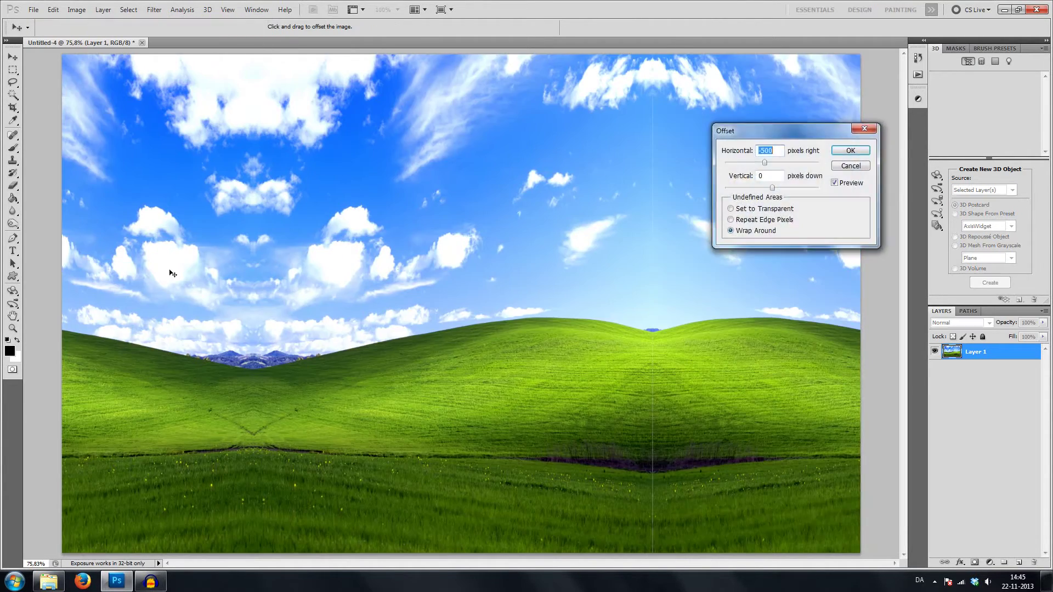
click(782, 161)
click(784, 161)
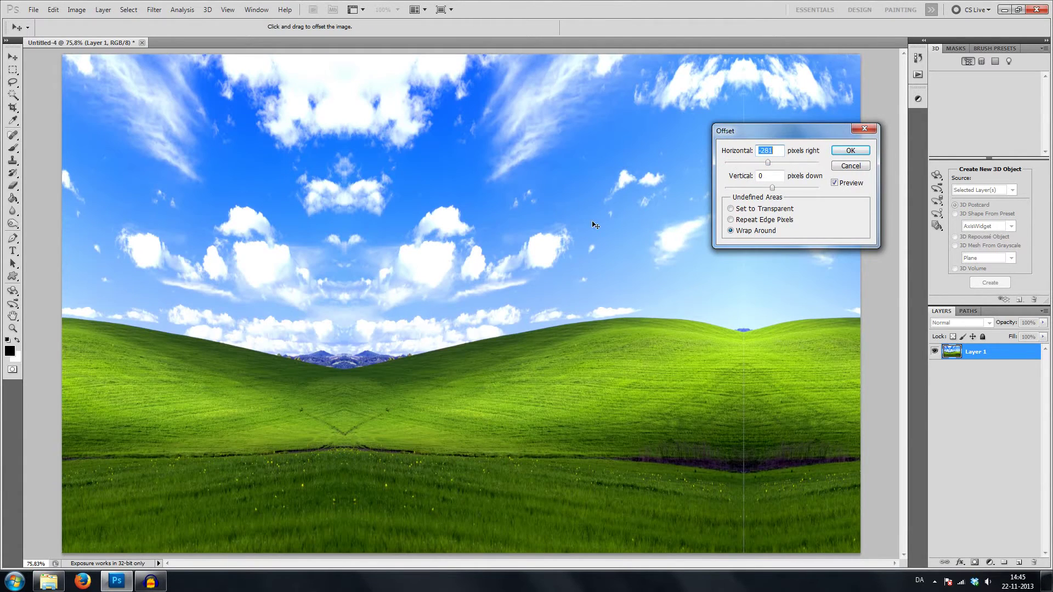
click(783, 162)
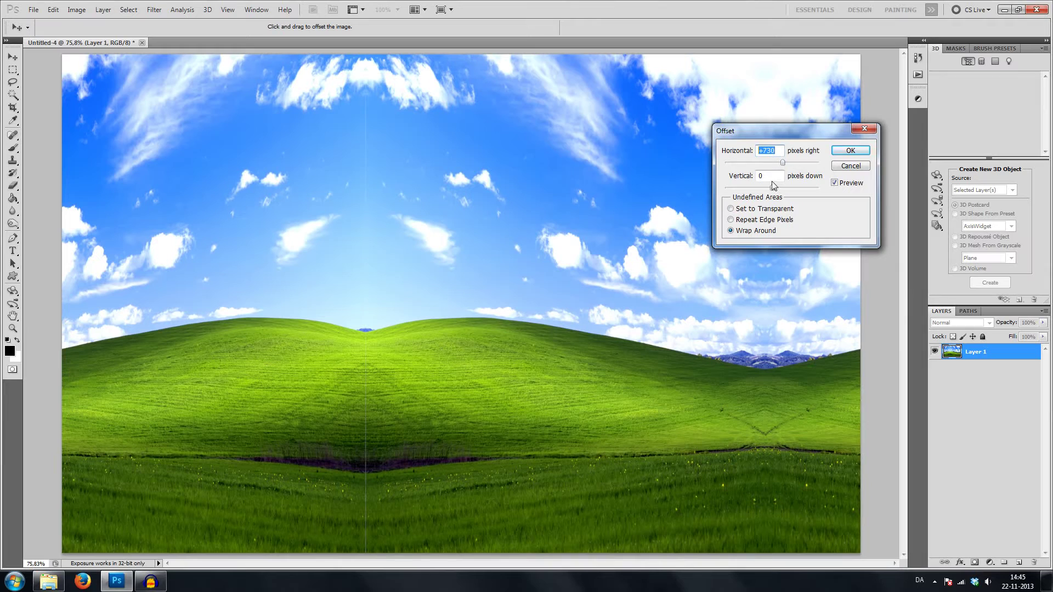
text(+50)
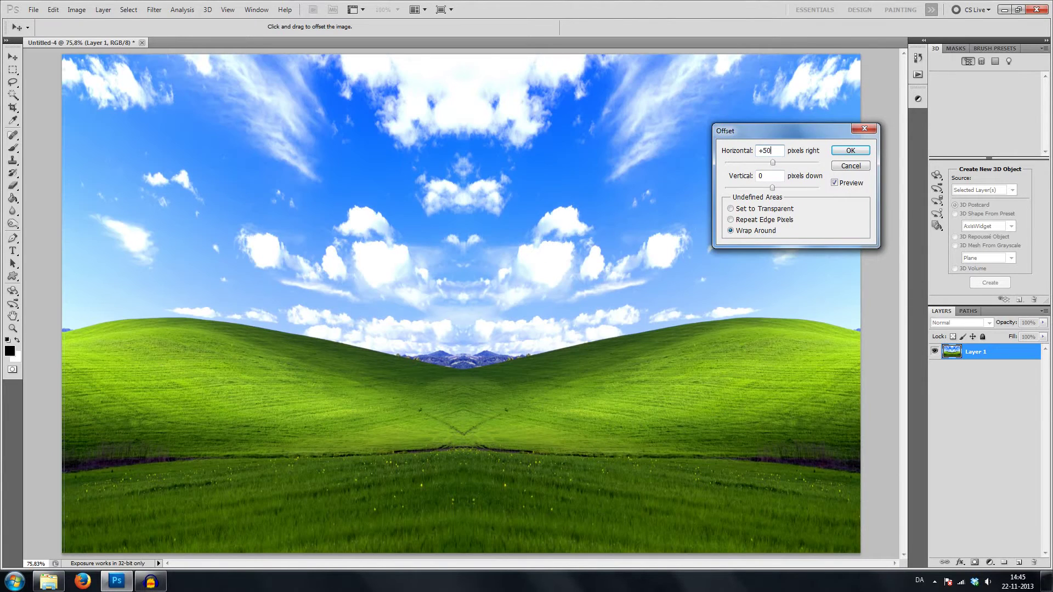
text(0)
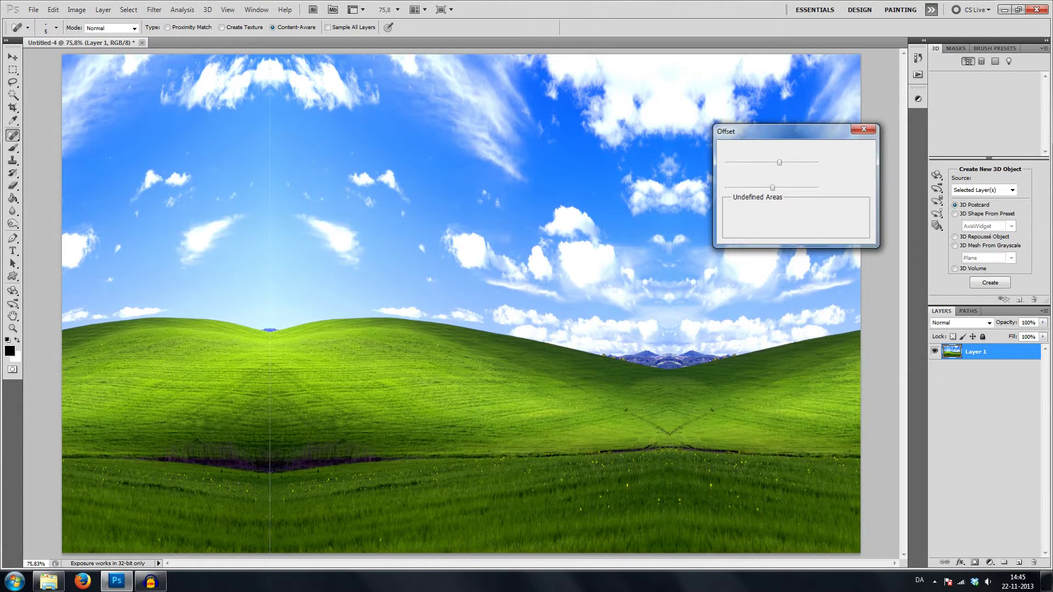
drag(270, 536, 266, 485)
drag(270, 549, 269, 55)
Step: Apply a -500 px horizontal wrap-around Offset to recentre the mountains
click(234, 10)
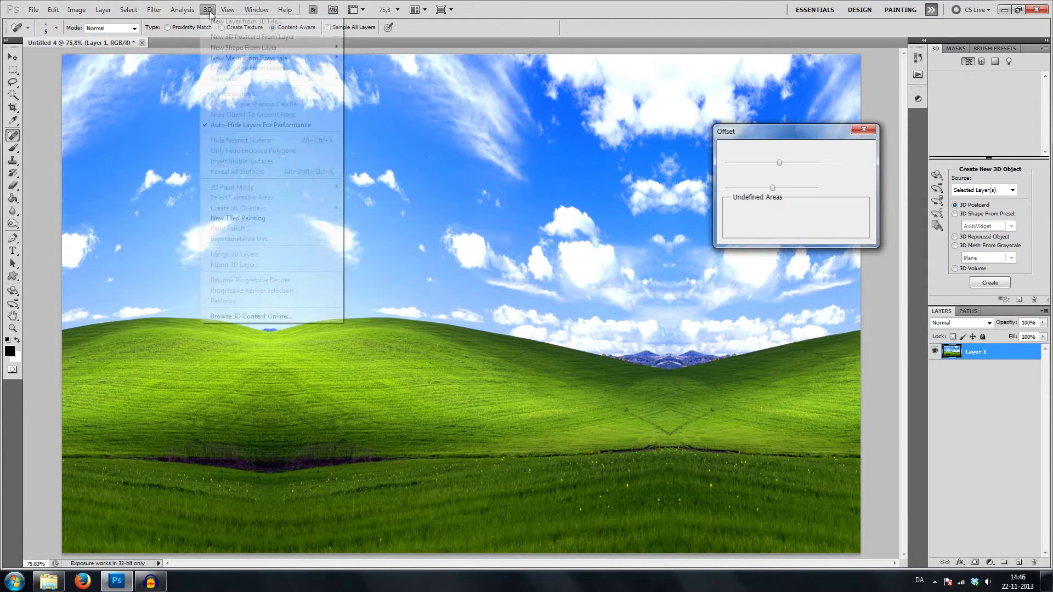
click(154, 10)
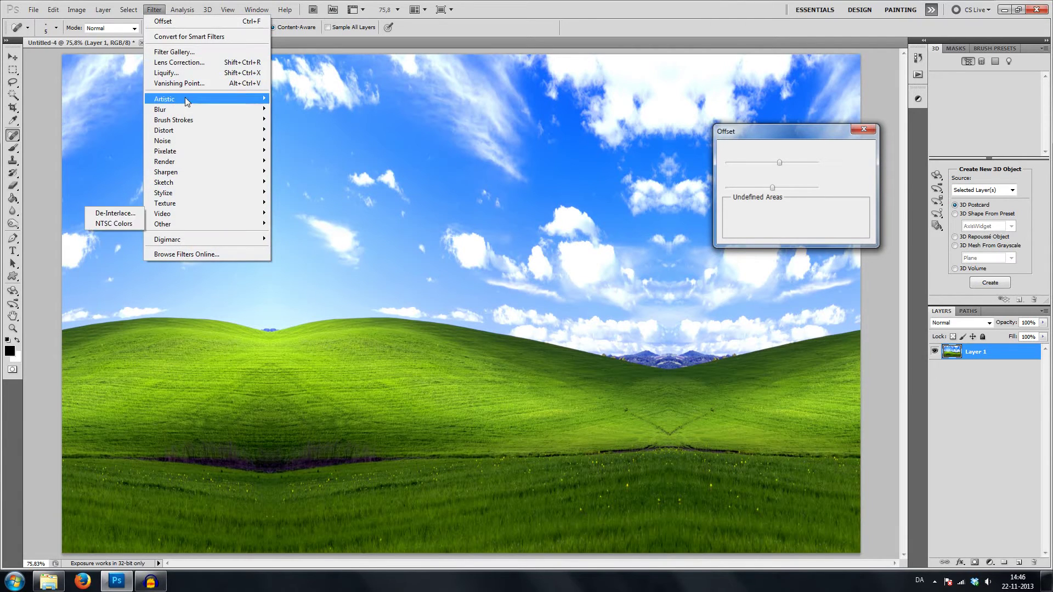
mouse_move(182, 230)
click(113, 269)
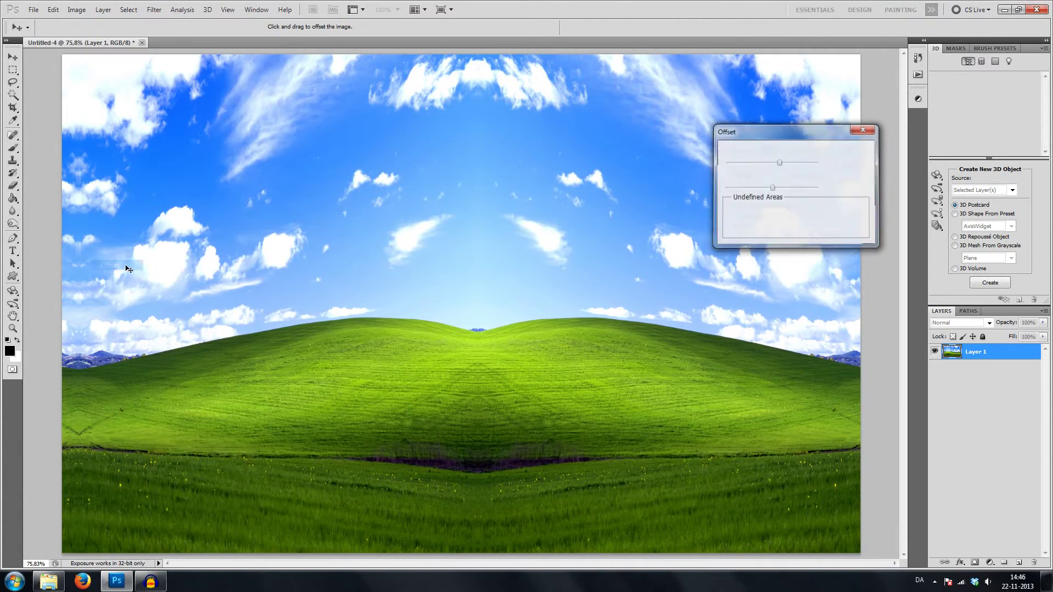
key(Home)
key(Delete)
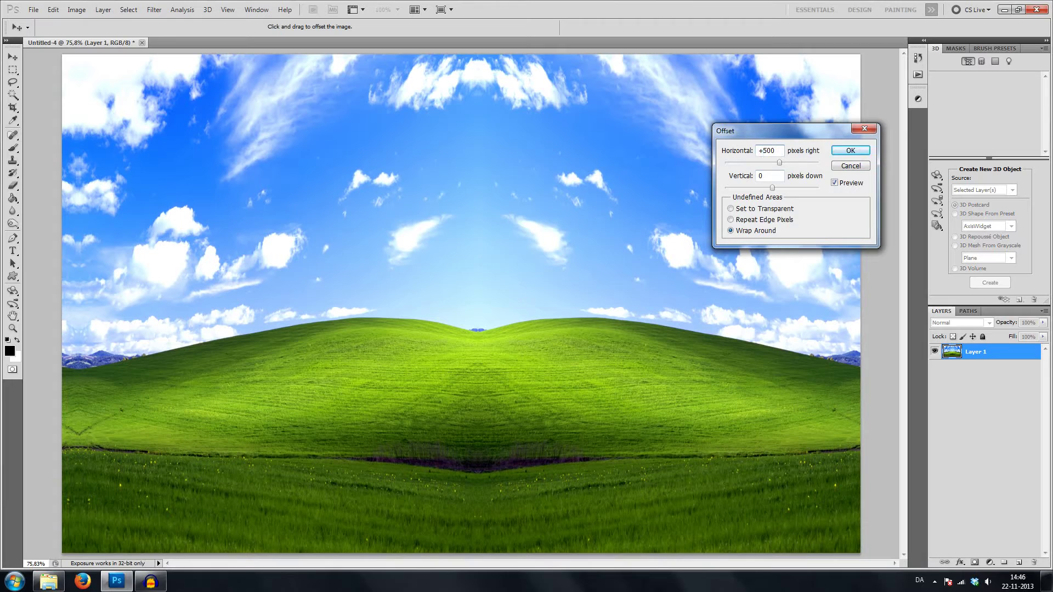
click(851, 151)
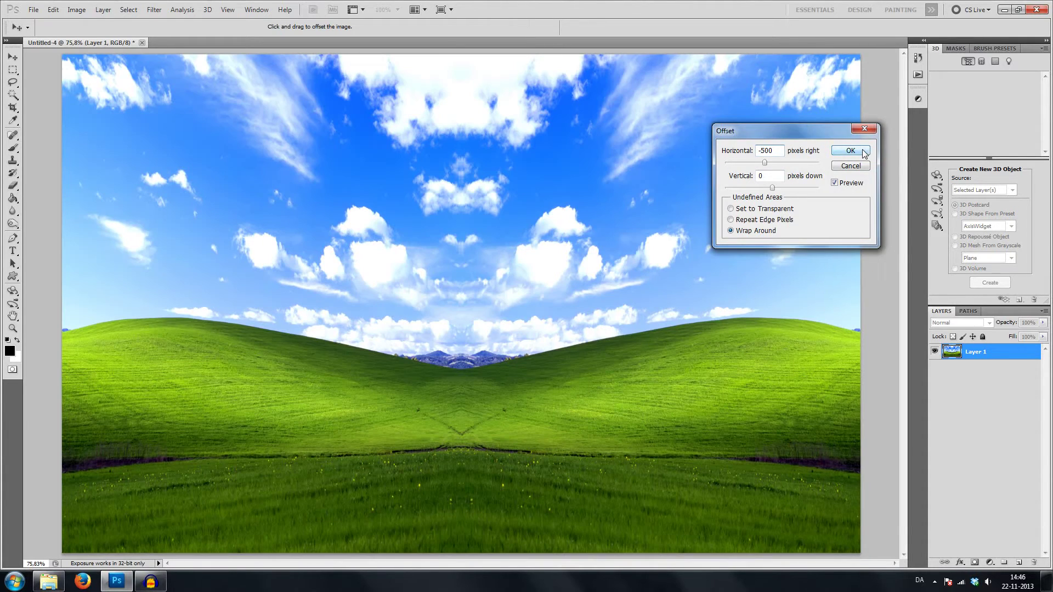
key(j)
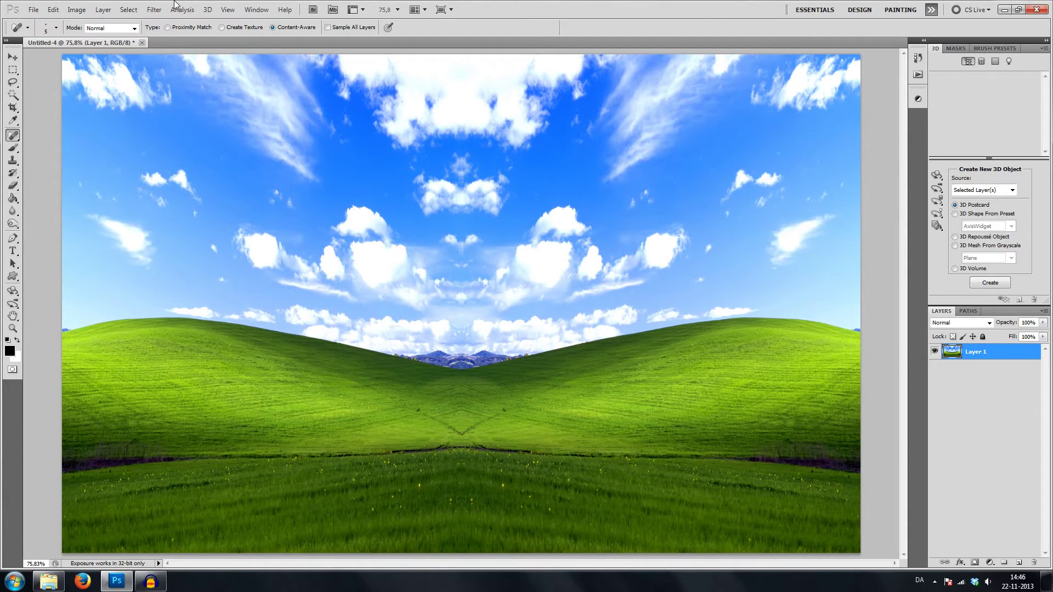
click(154, 10)
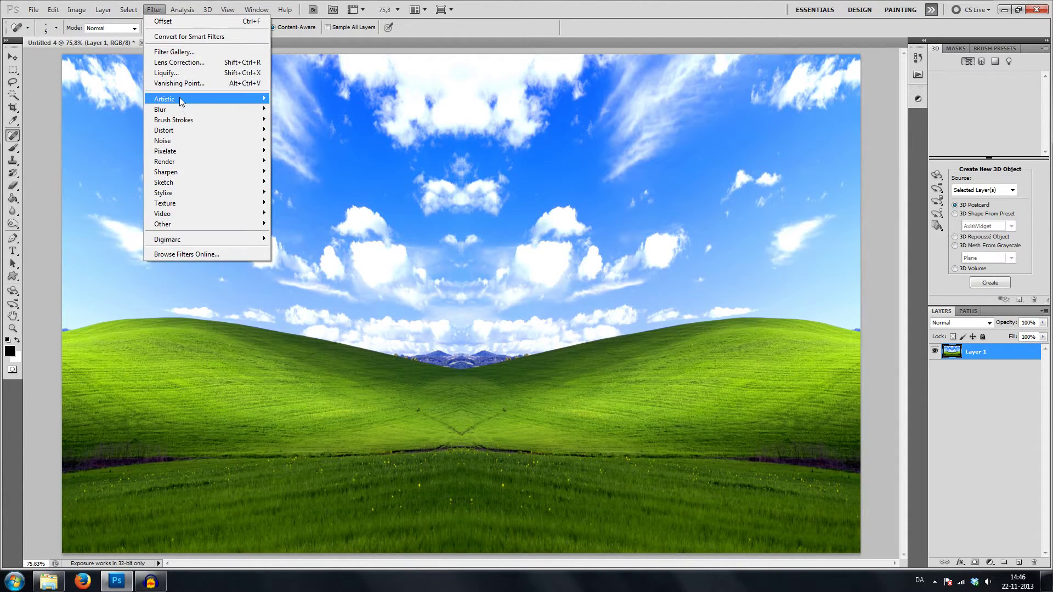
mouse_move(181, 101)
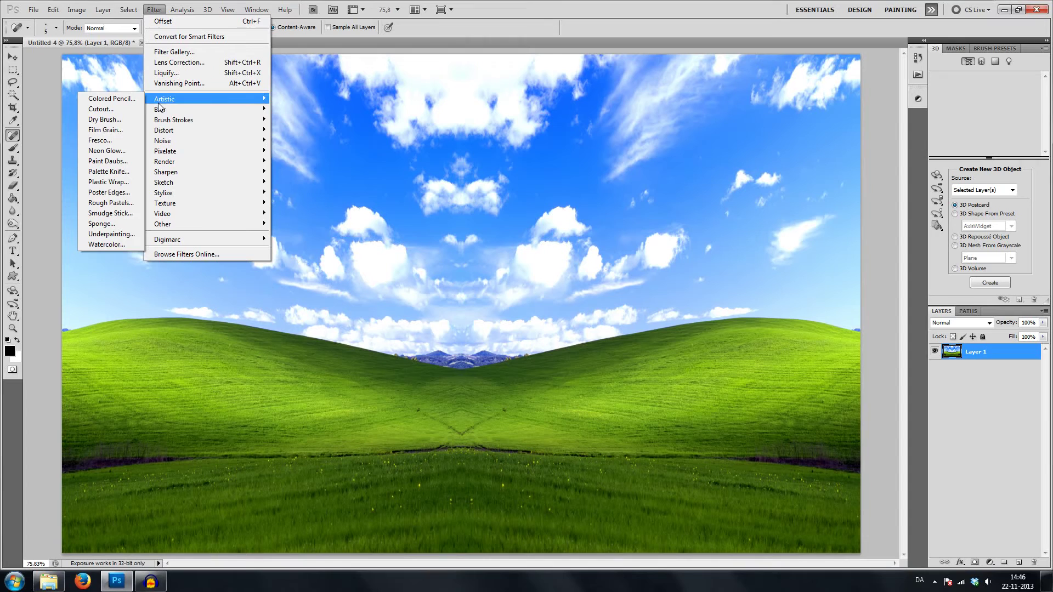
mouse_move(187, 223)
click(110, 265)
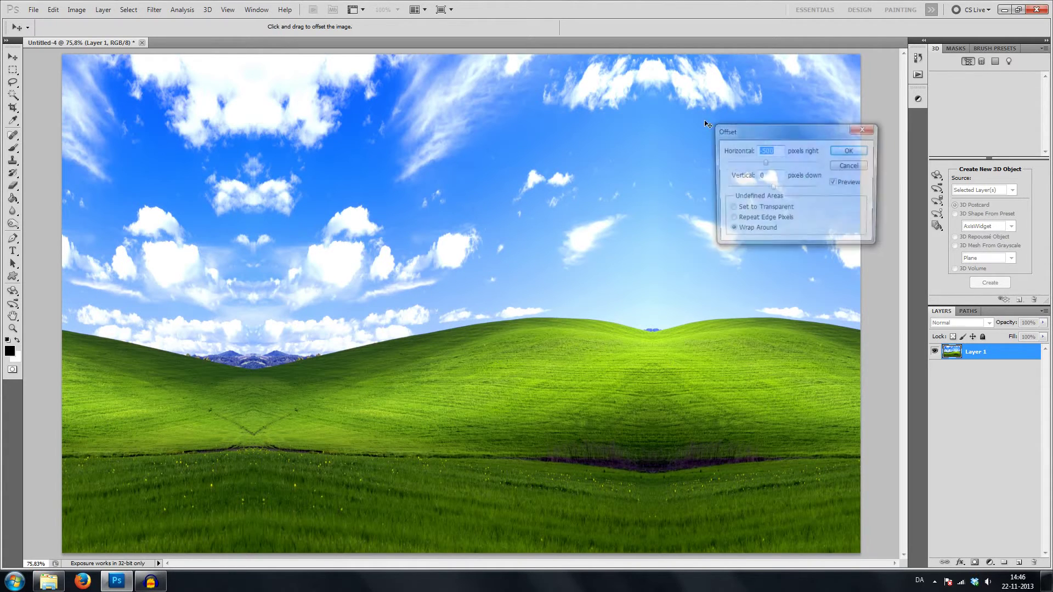
click(854, 144)
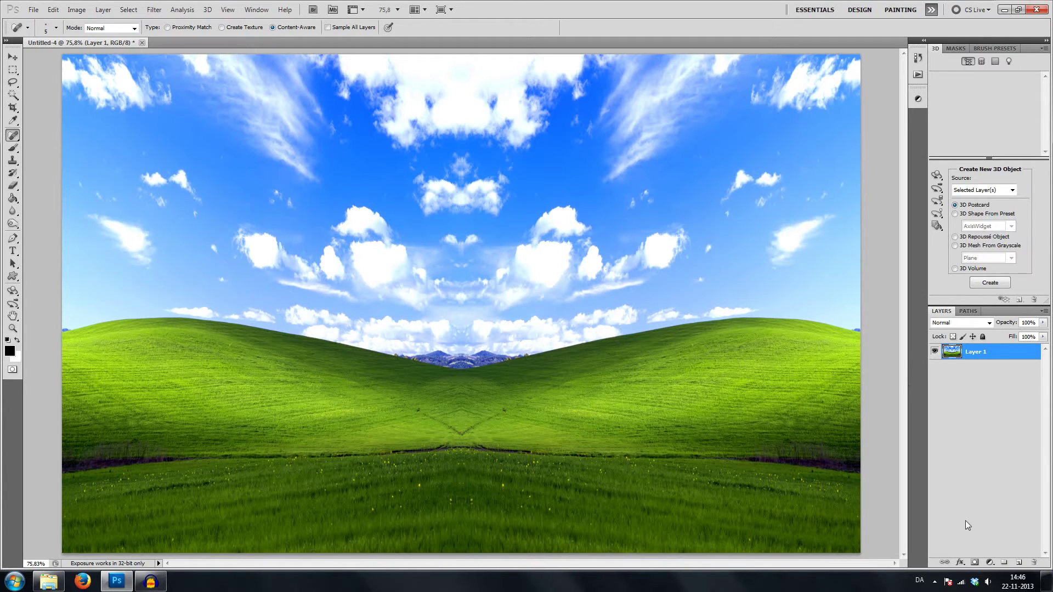
Step: Duplicate Layer 1, rename the bottom layer 'Original', and select Layer 1 copy
right_click(978, 357)
click(971, 132)
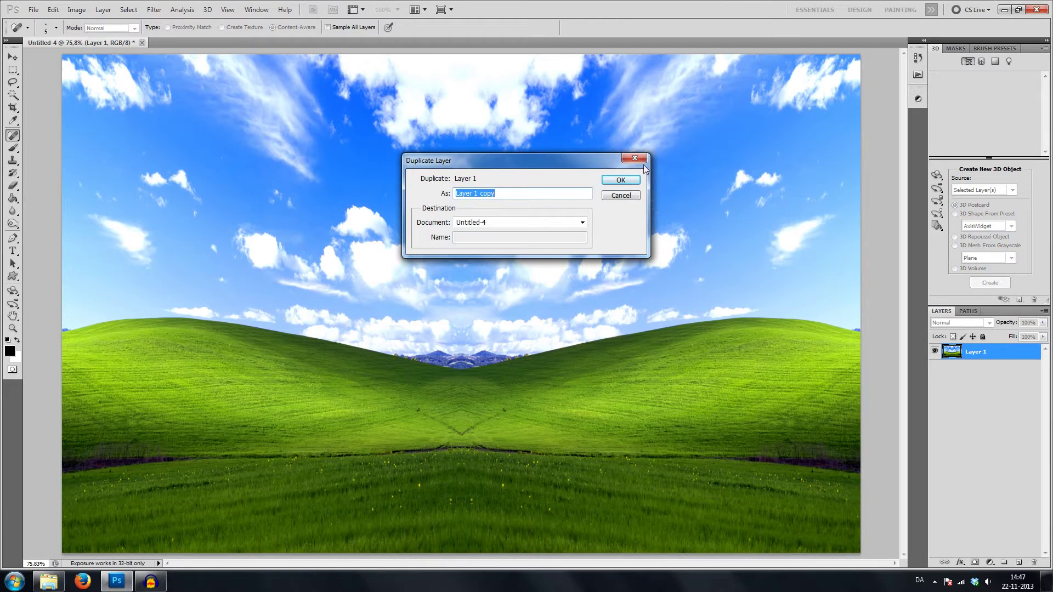
click(621, 180)
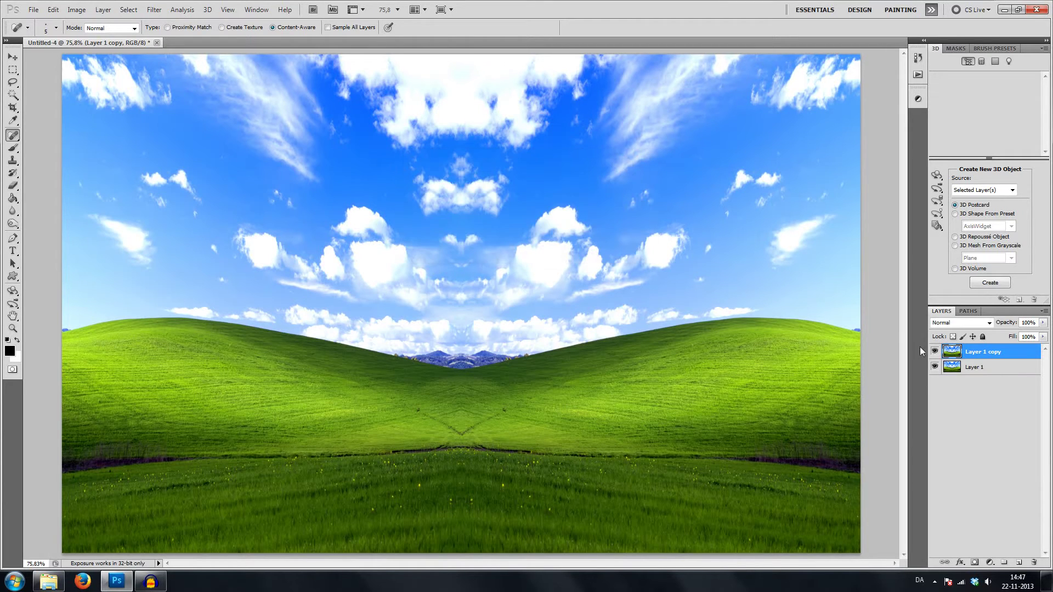
double_click(974, 367)
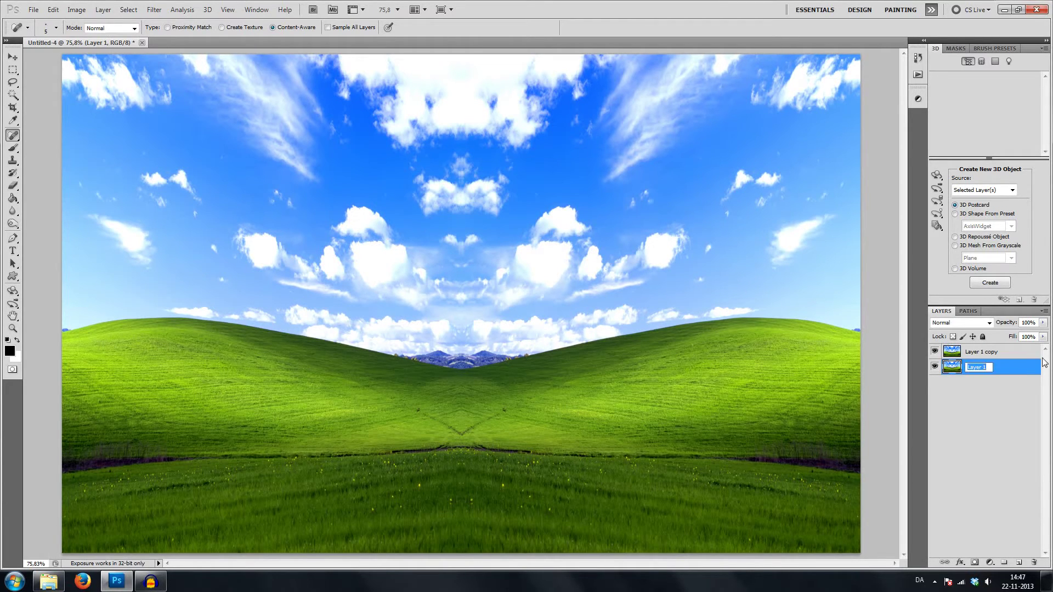
text(Original)
key(Return)
click(970, 354)
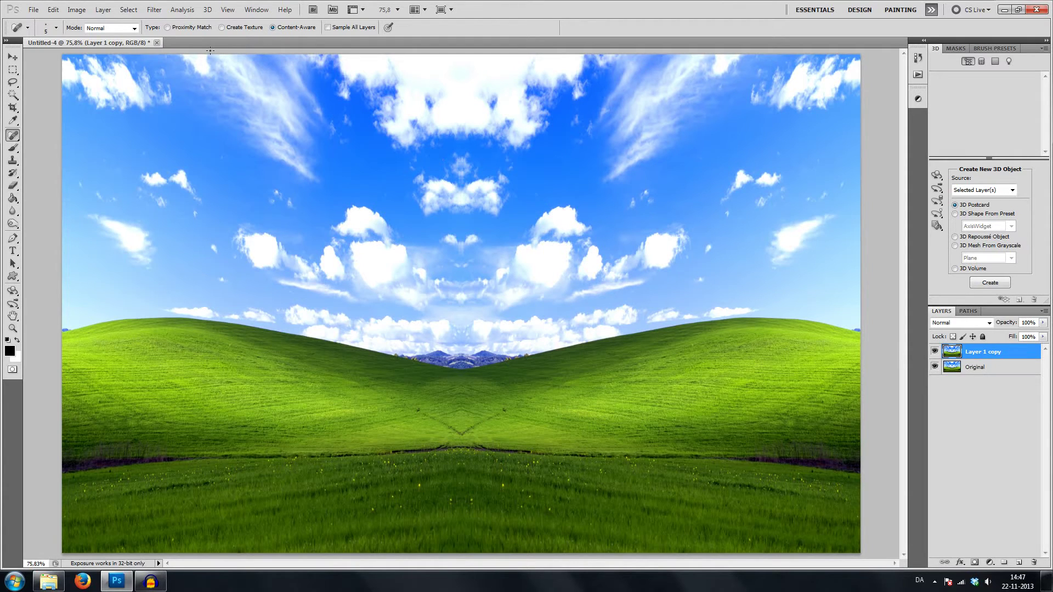
Step: Resize the image from 1920 wide to 1900 × 900 pixels in Image Size
click(154, 10)
mouse_move(196, 135)
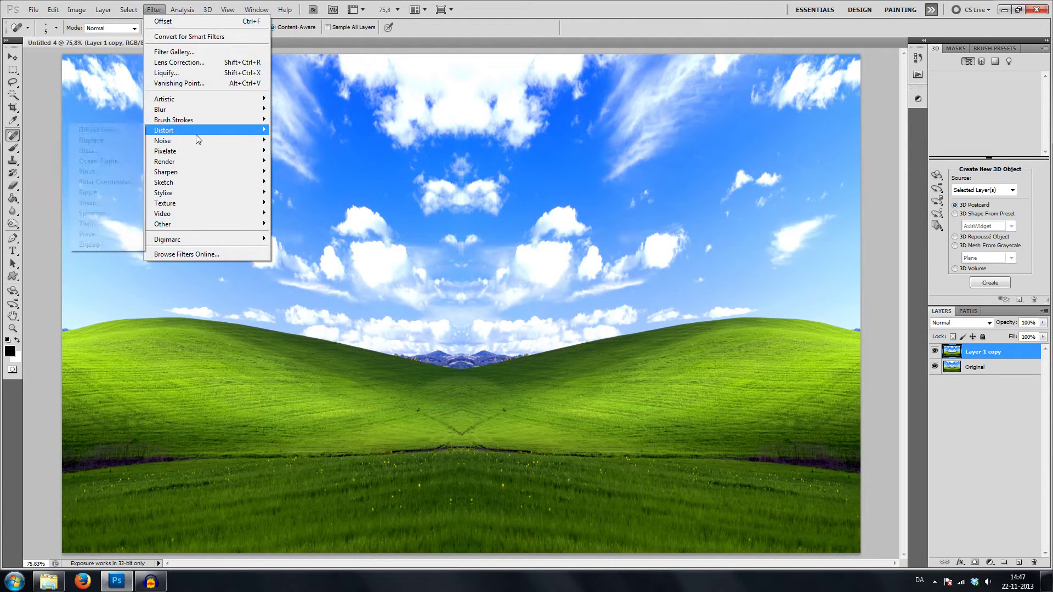
click(182, 9)
click(71, 11)
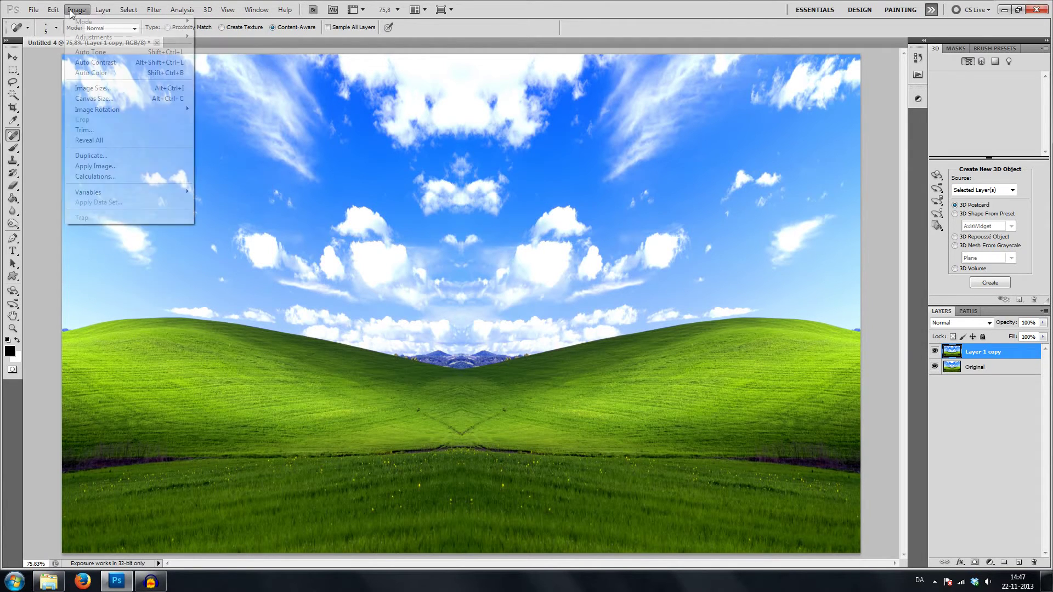
click(110, 89)
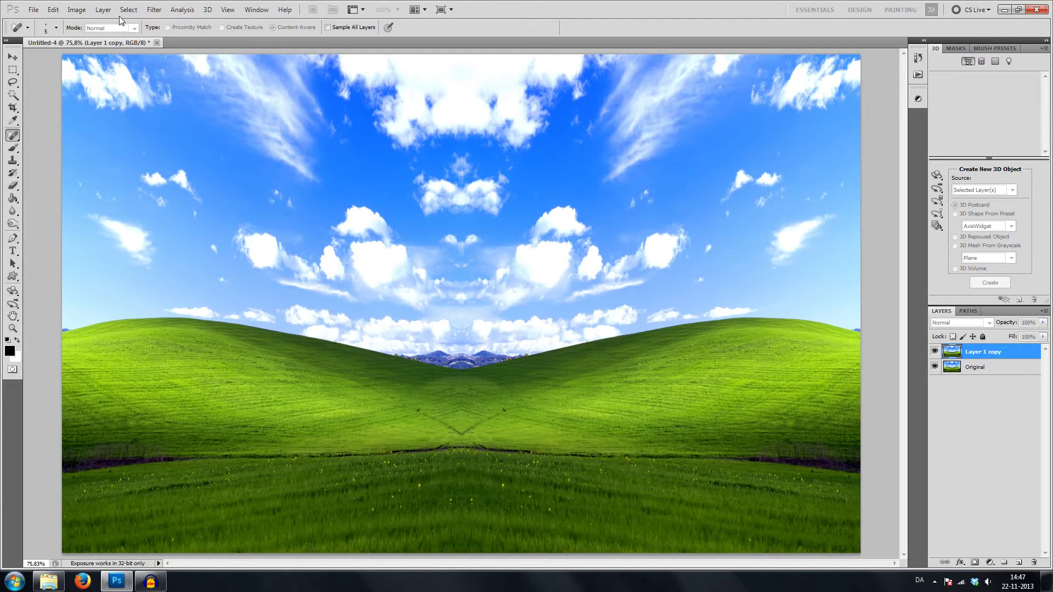
key(ctrl+alt+i)
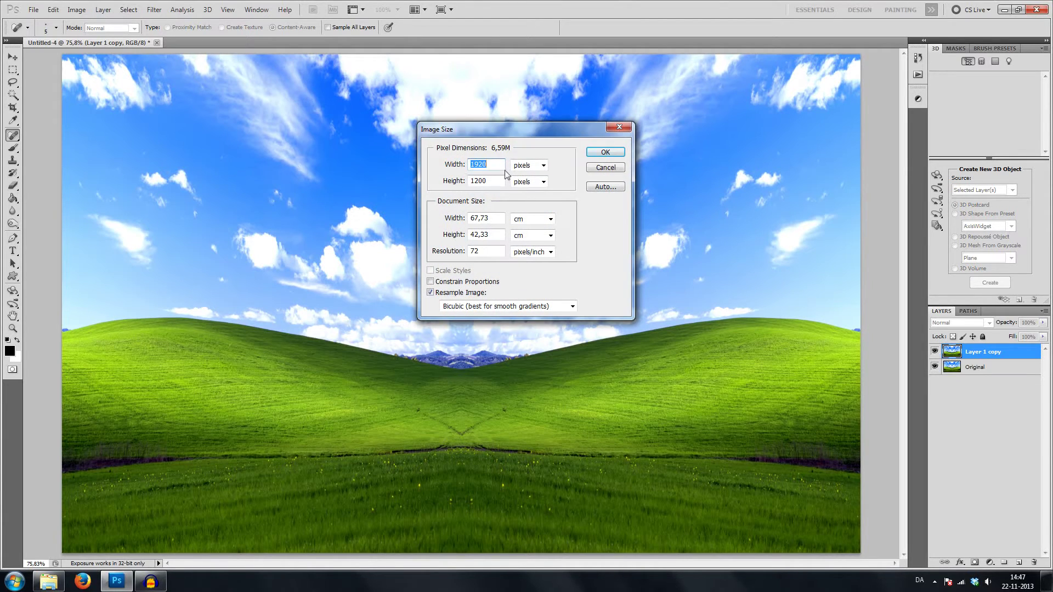
click(484, 164)
drag(484, 164, 453, 166)
text(1900)
key(Tab)
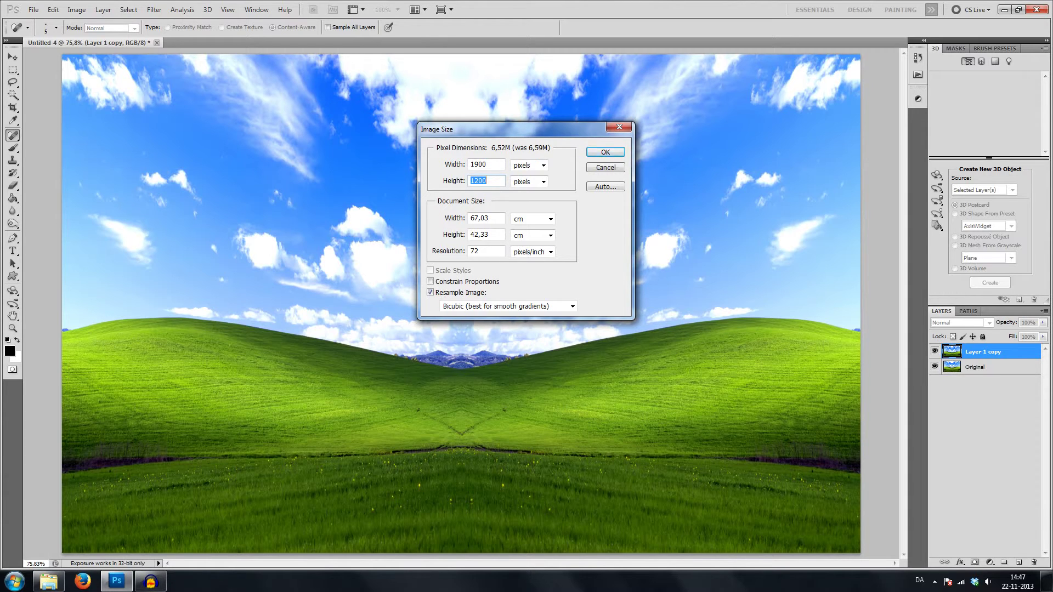
text(9)
text(00)
click(609, 152)
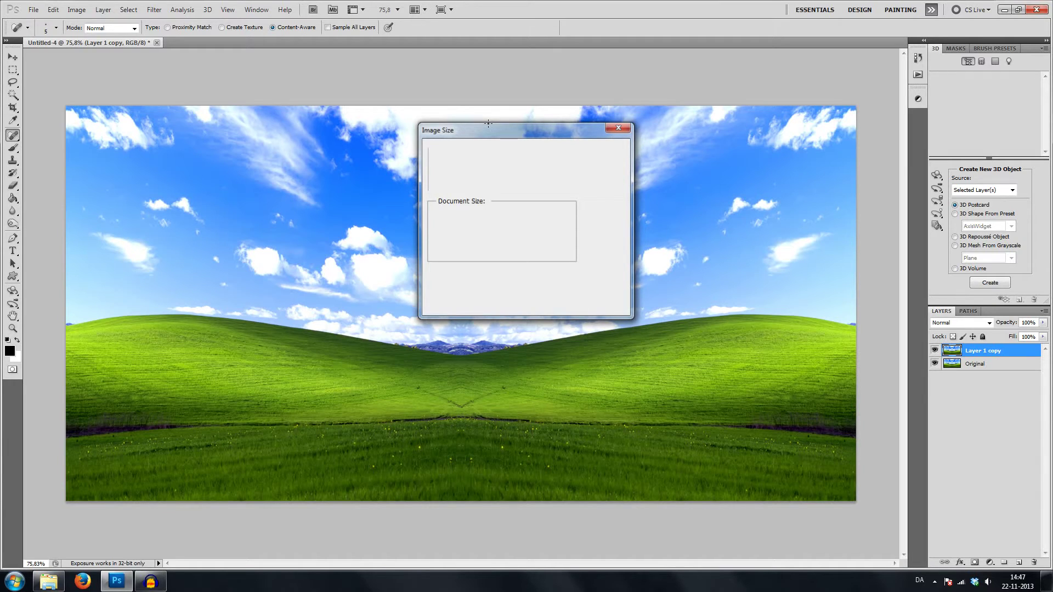
click(13, 70)
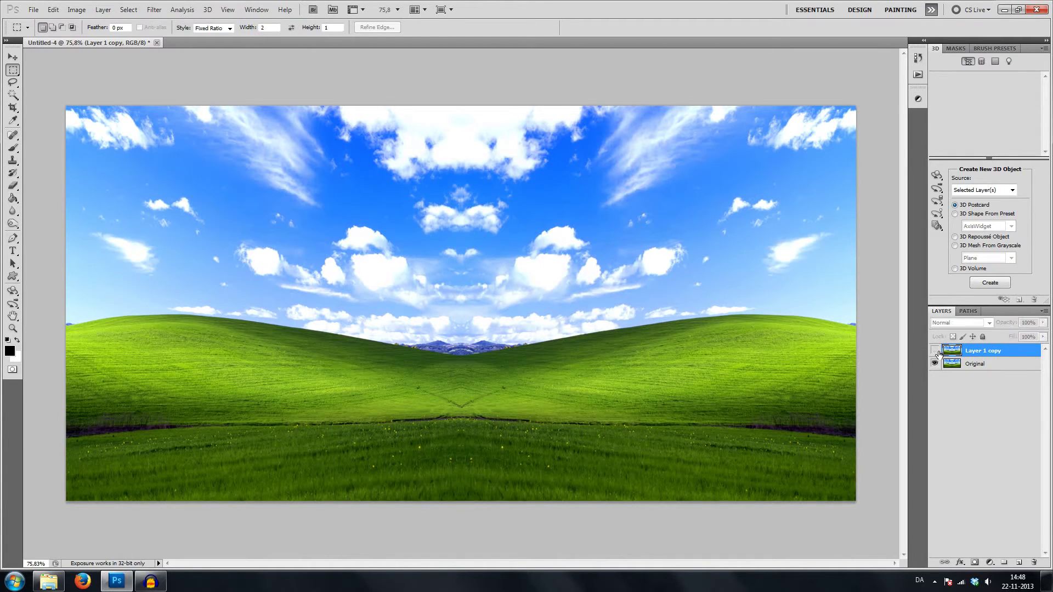
Step: Apply Polar Coordinates with Rectangular to Polar to Layer 1 copy
click(154, 9)
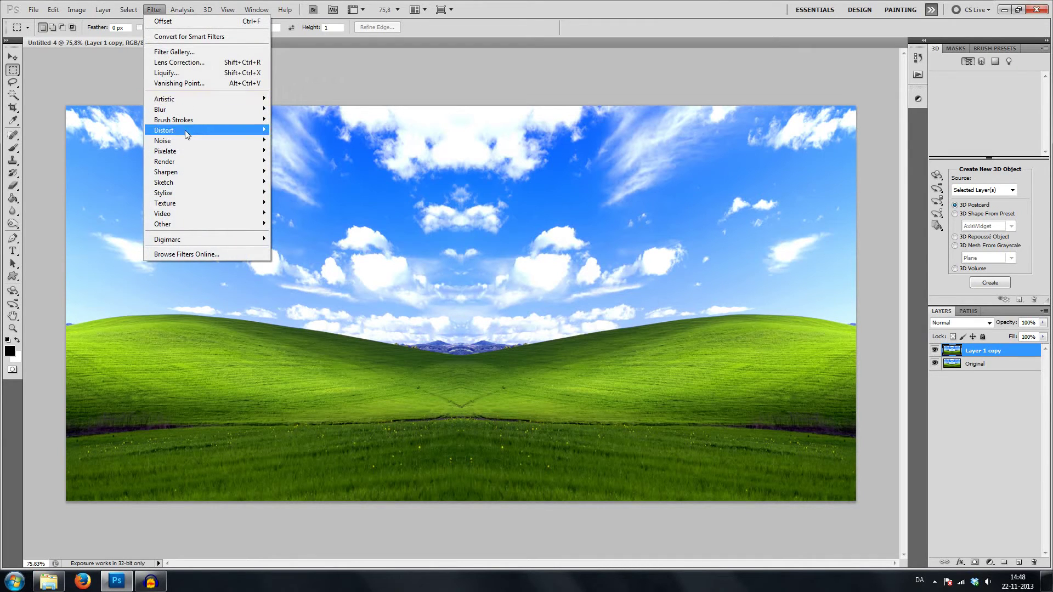
mouse_move(185, 130)
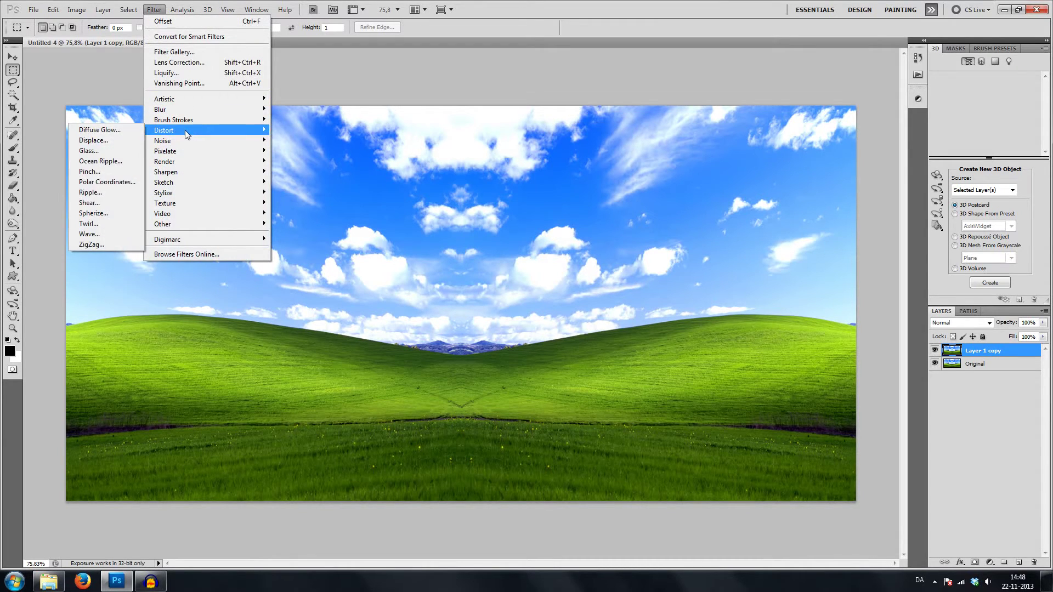
click(100, 187)
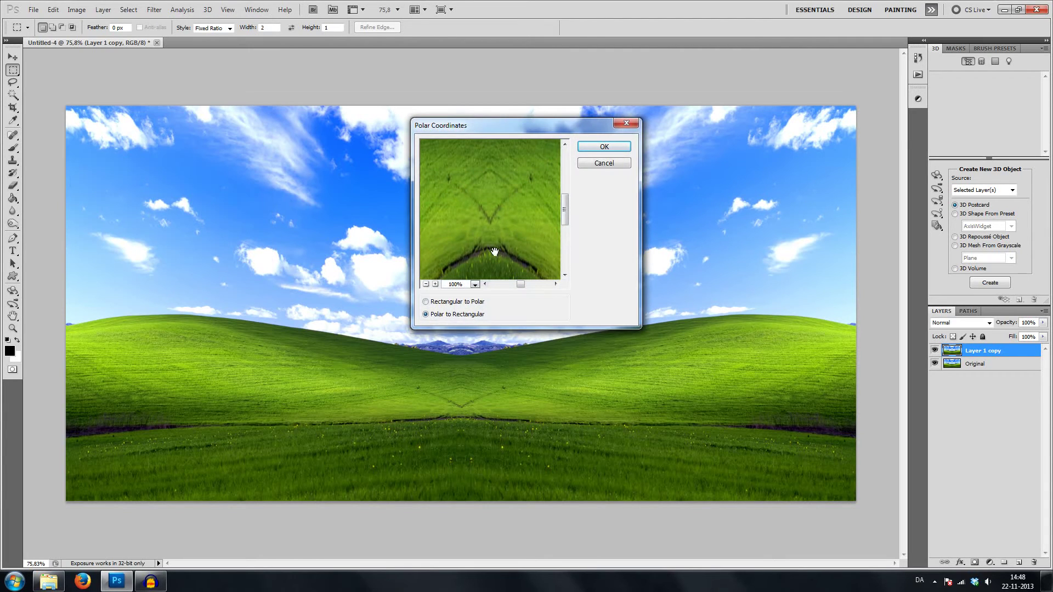
drag(511, 127, 734, 283)
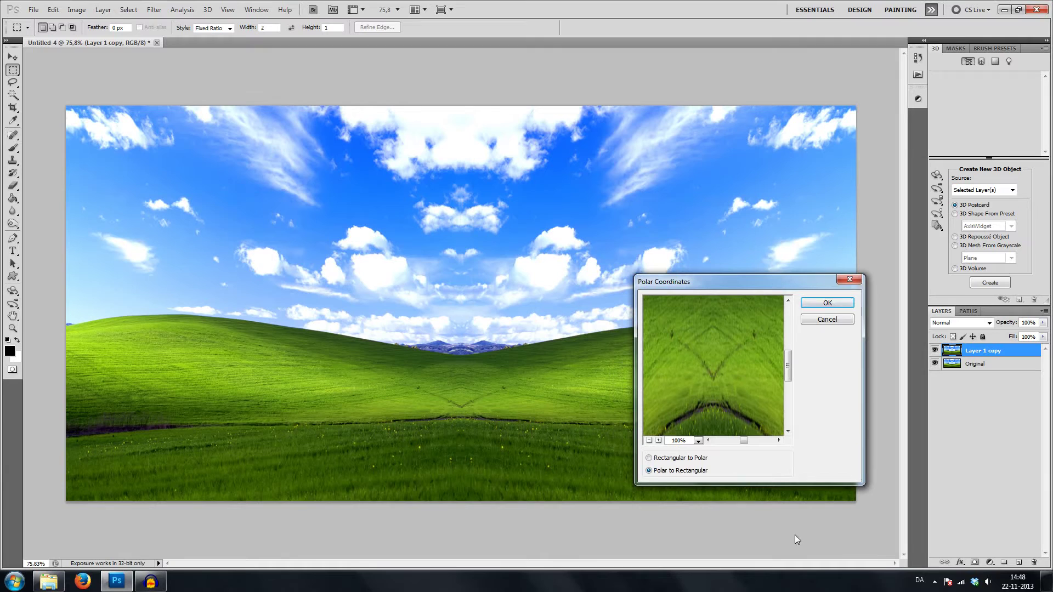
click(674, 463)
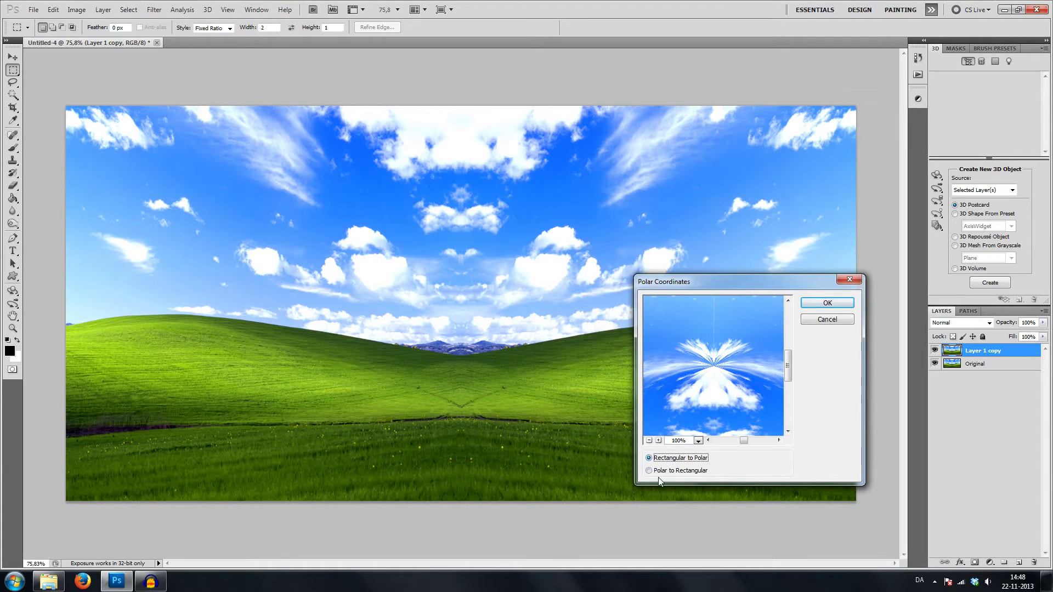
drag(750, 372, 758, 335)
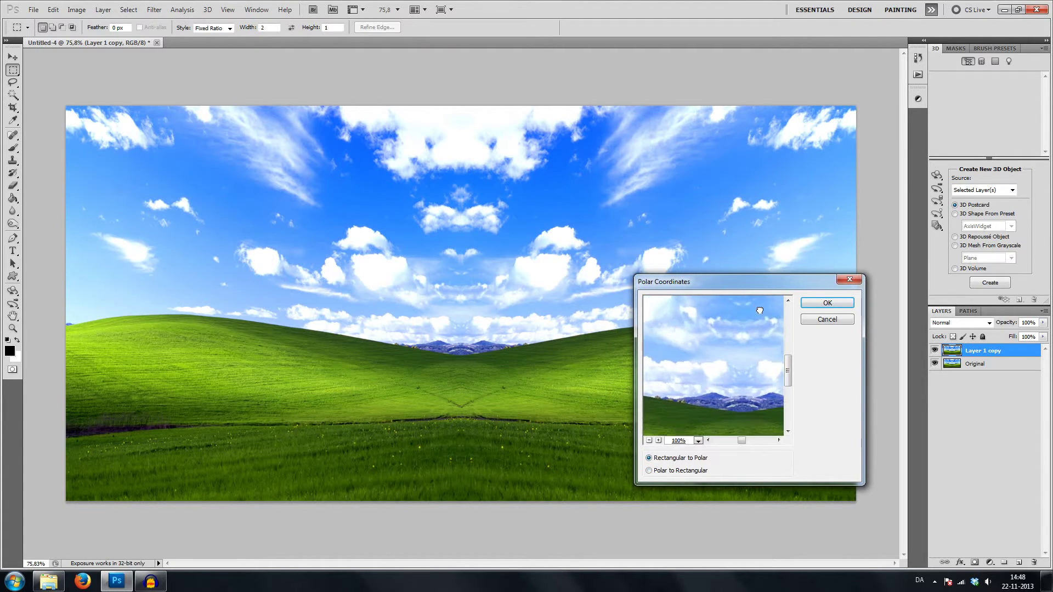
click(828, 302)
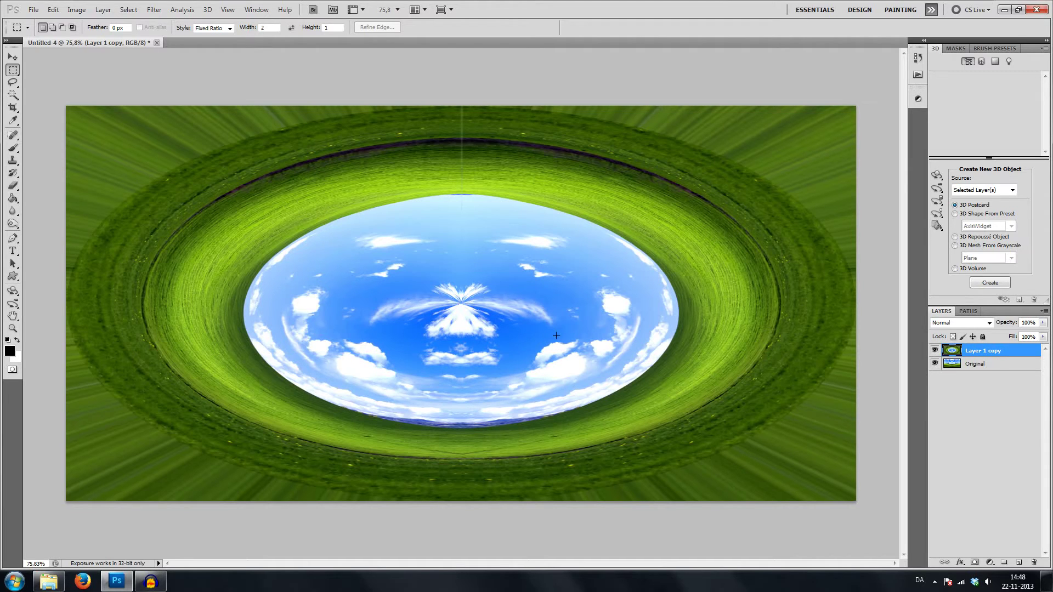
Step: Try a fixed-ratio selection near the lower right, then deselect it
drag(515, 321, 409, 267)
key(ctrl+d)
right_click(13, 77)
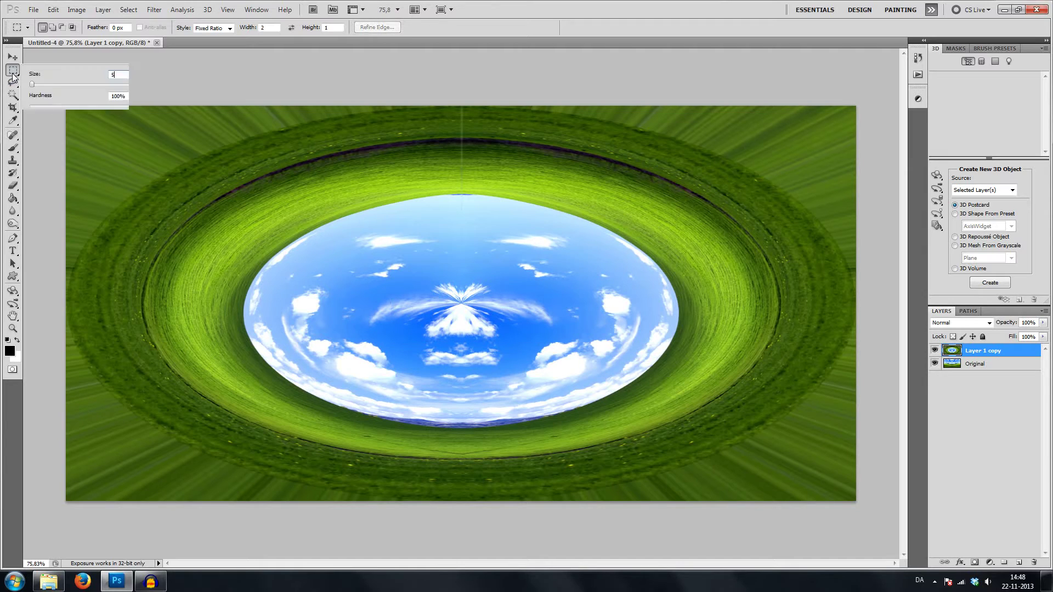
right_click(13, 73)
Step: Copy a feathered elliptical cloud patch from the Original layer onto a new layer
click(13, 75)
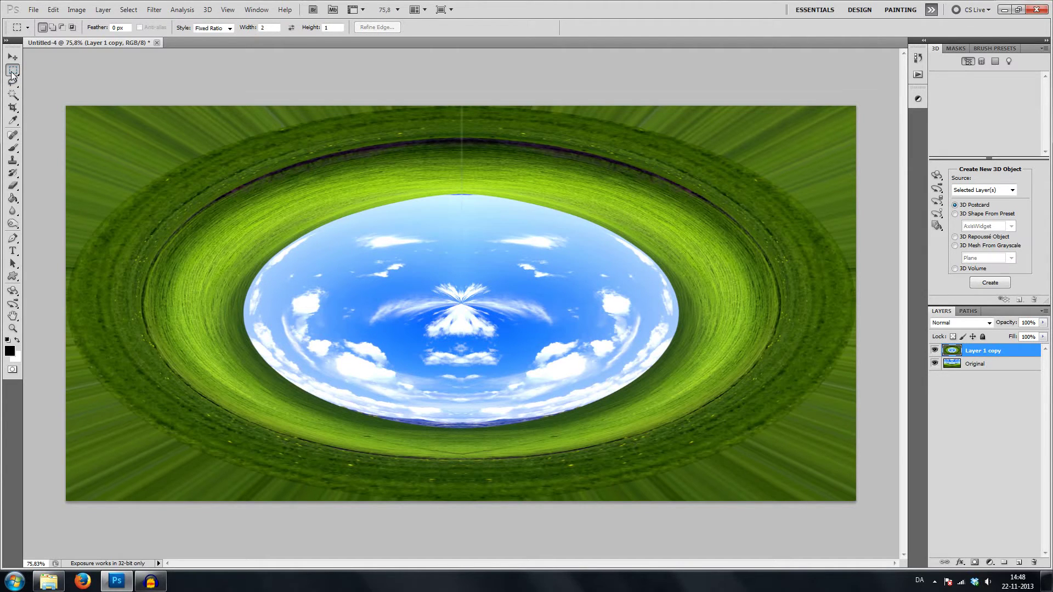
right_click(12, 74)
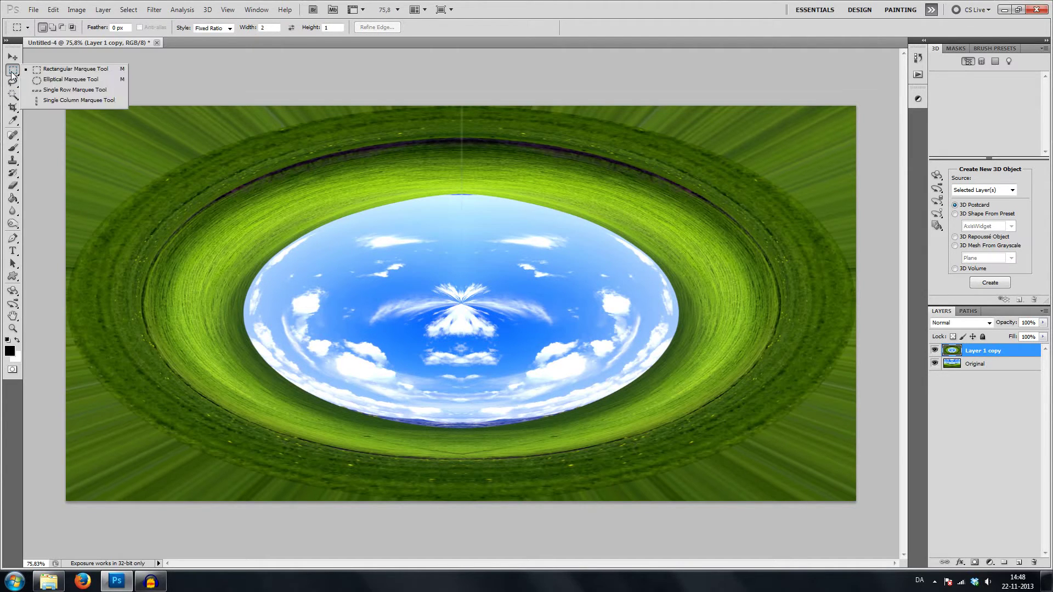
click(52, 80)
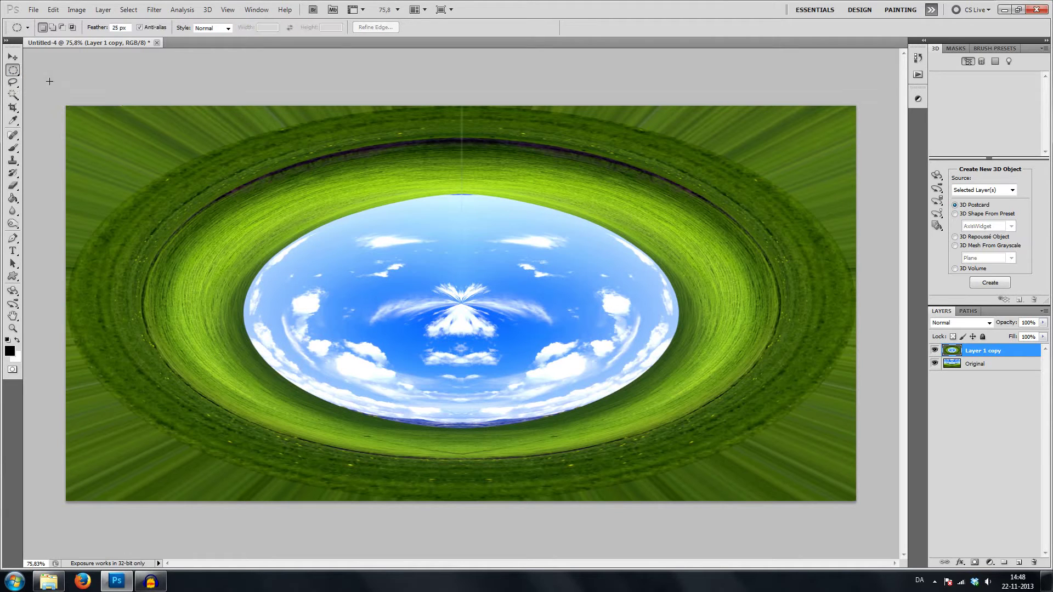
click(979, 365)
click(935, 351)
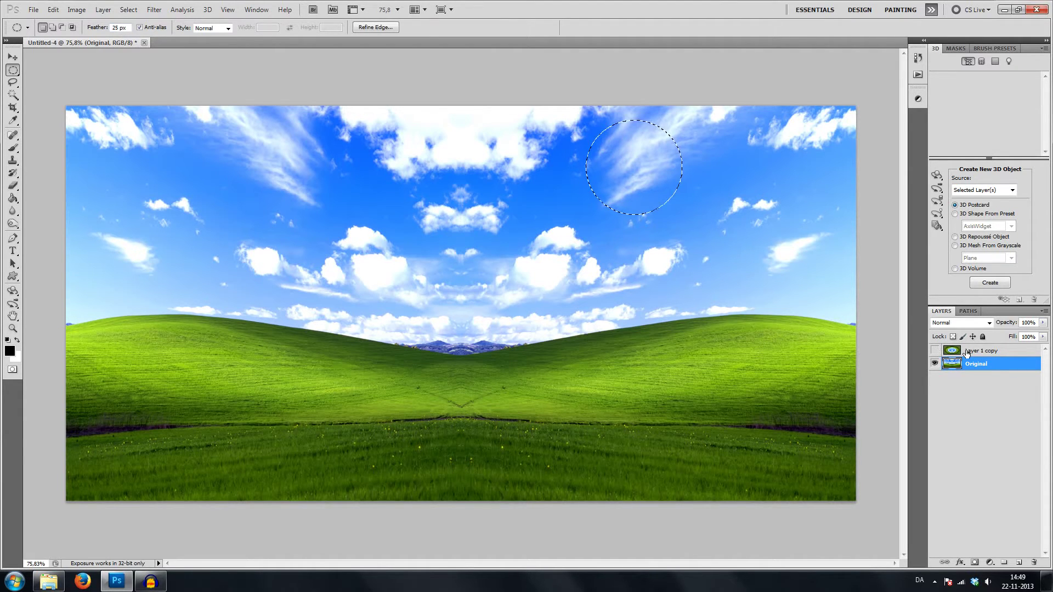
click(940, 351)
click(936, 350)
key(ctrl+j)
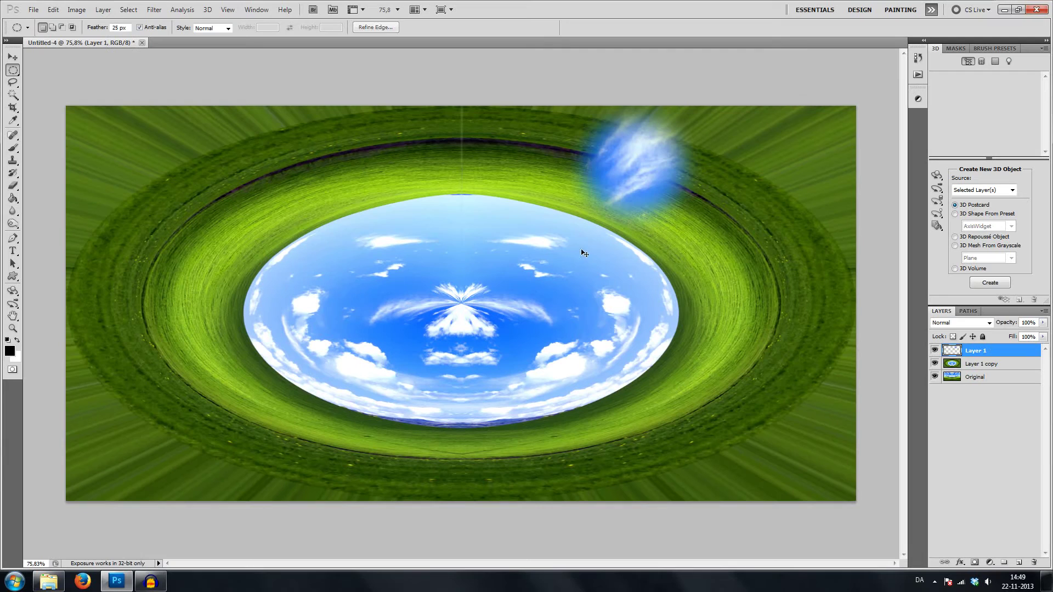
Step: Move the cloud patch to the sky disc's centre and rotate it about 35 degrees
click(12, 57)
drag(637, 170, 458, 308)
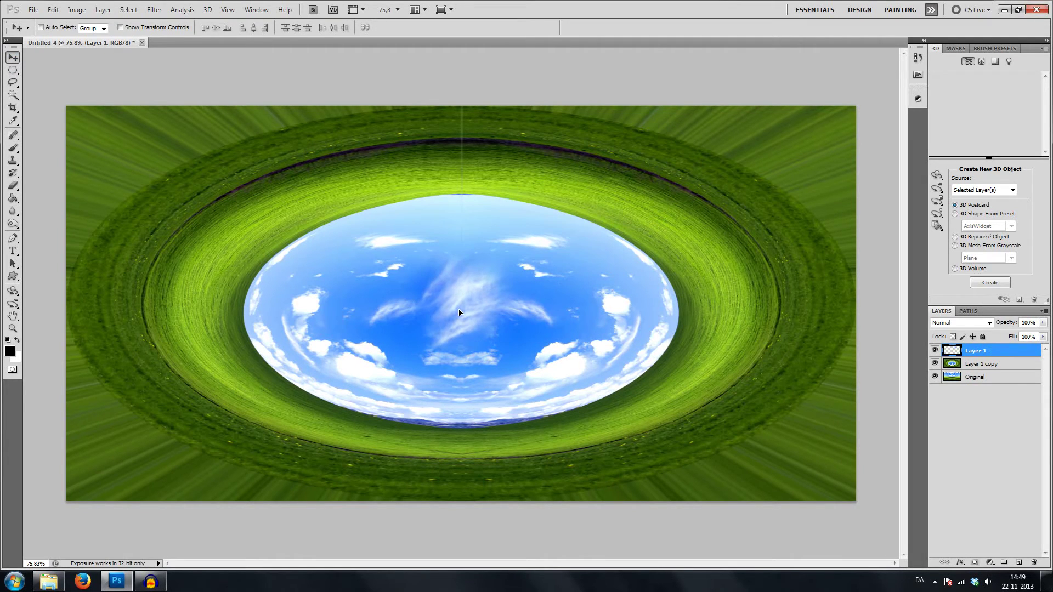
key(ctrl+t)
drag(581, 288, 475, 319)
key(Return)
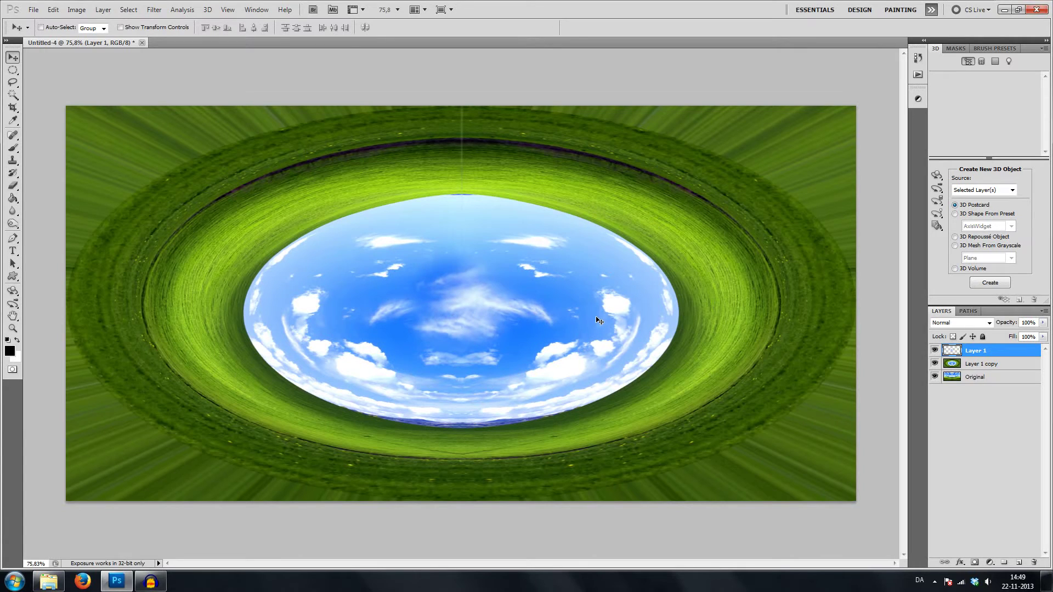
key(e)
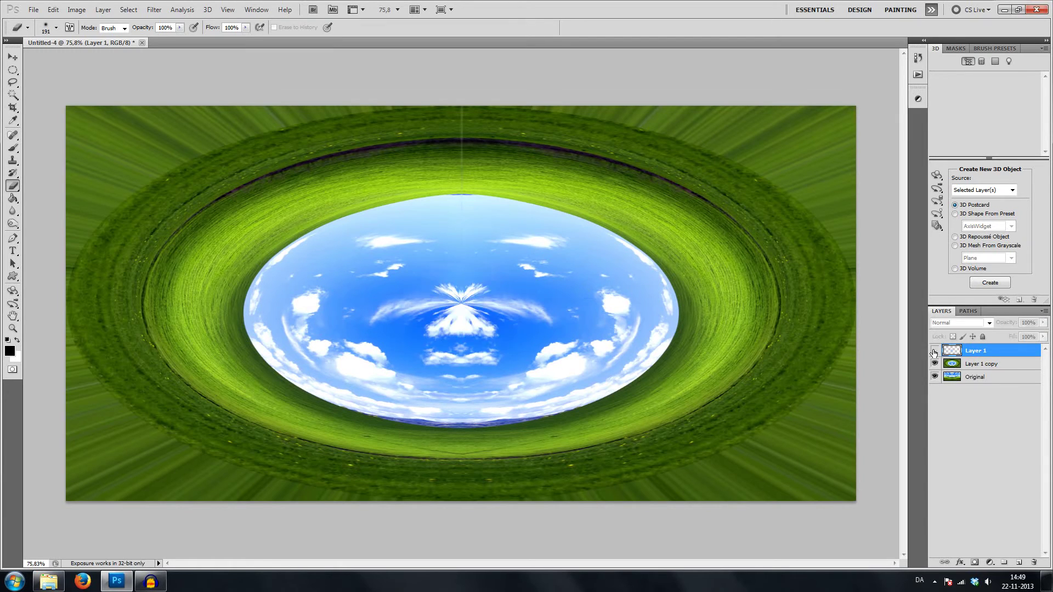
Step: Merge the cloud patch on Layer 1 copy down into the warped Layer 1
ctrl+click(985, 362)
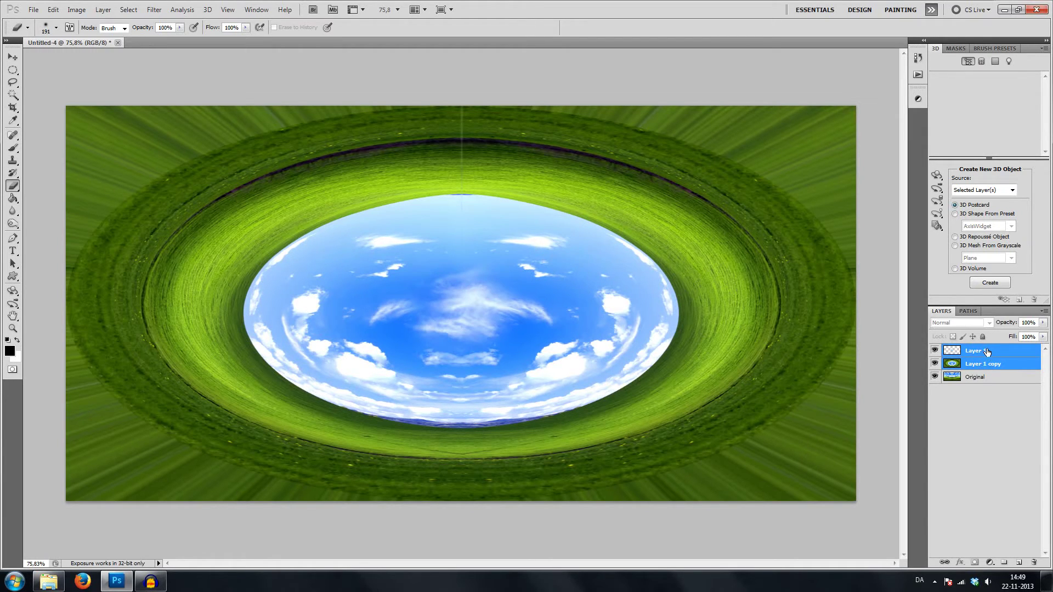
click(985, 362)
click(1004, 354)
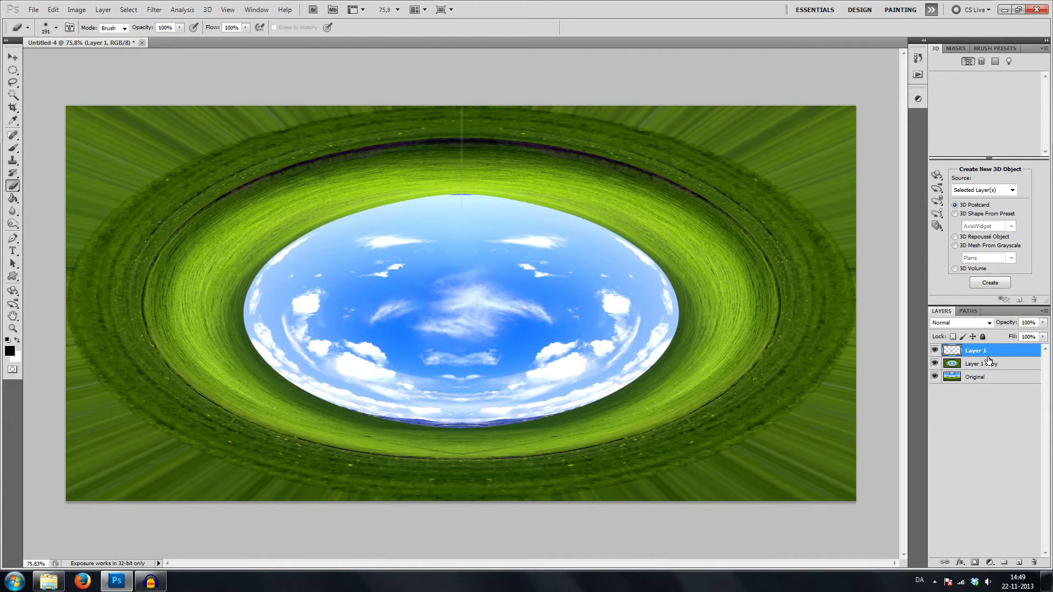
key(ctrl+e)
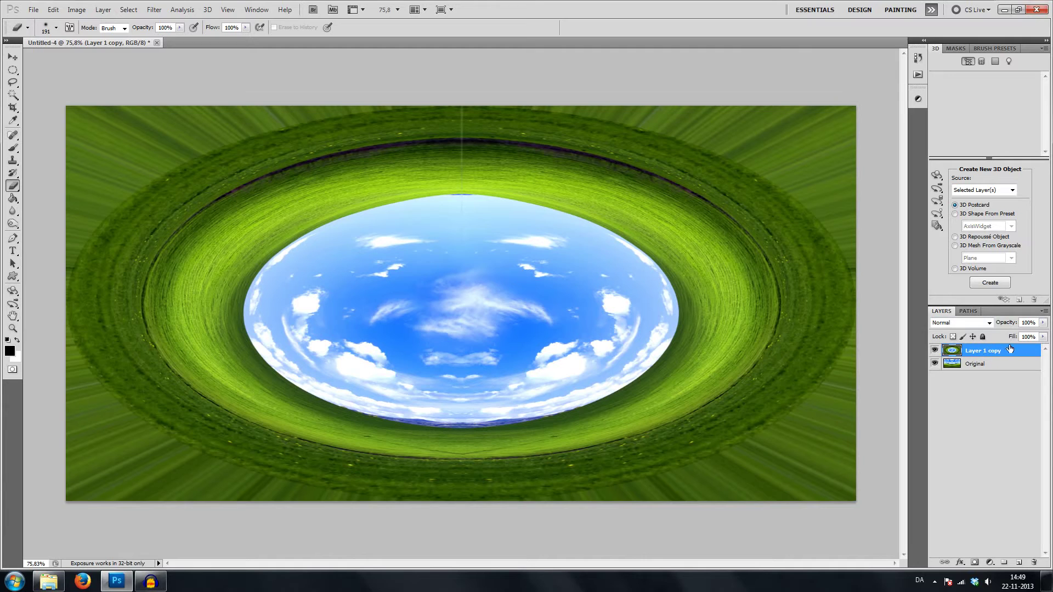
Step: Unwrap the layer with Polar Coordinates set to Polar to Rectangular
click(155, 10)
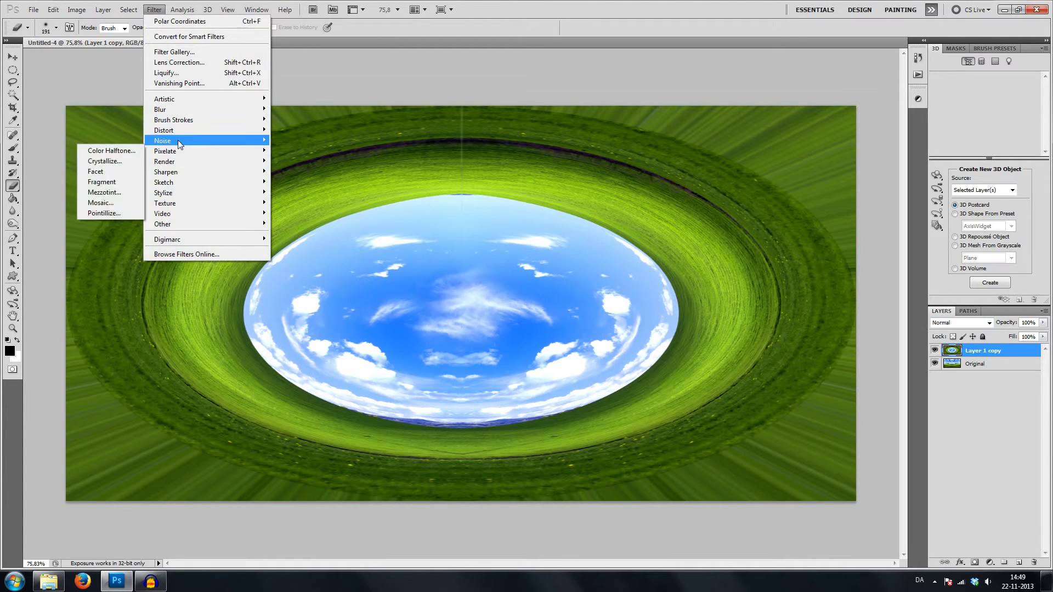
mouse_move(173, 132)
click(129, 185)
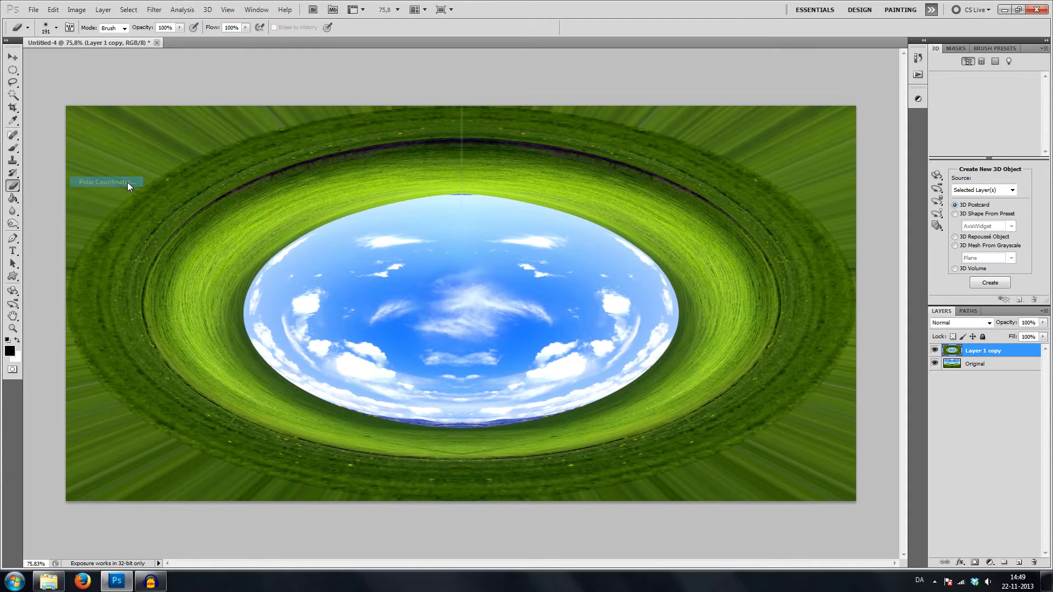
click(657, 471)
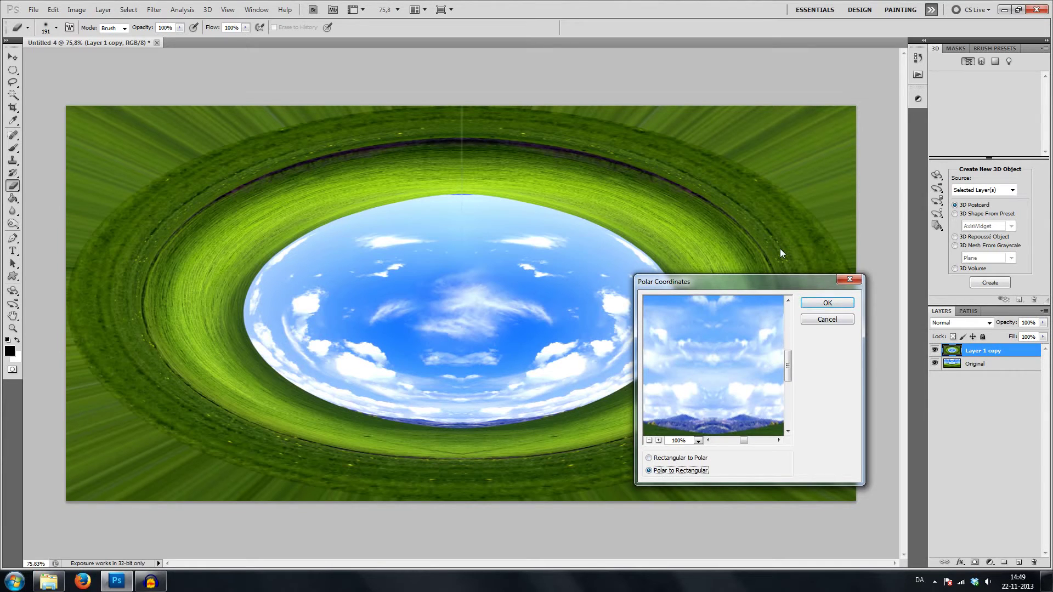
click(827, 302)
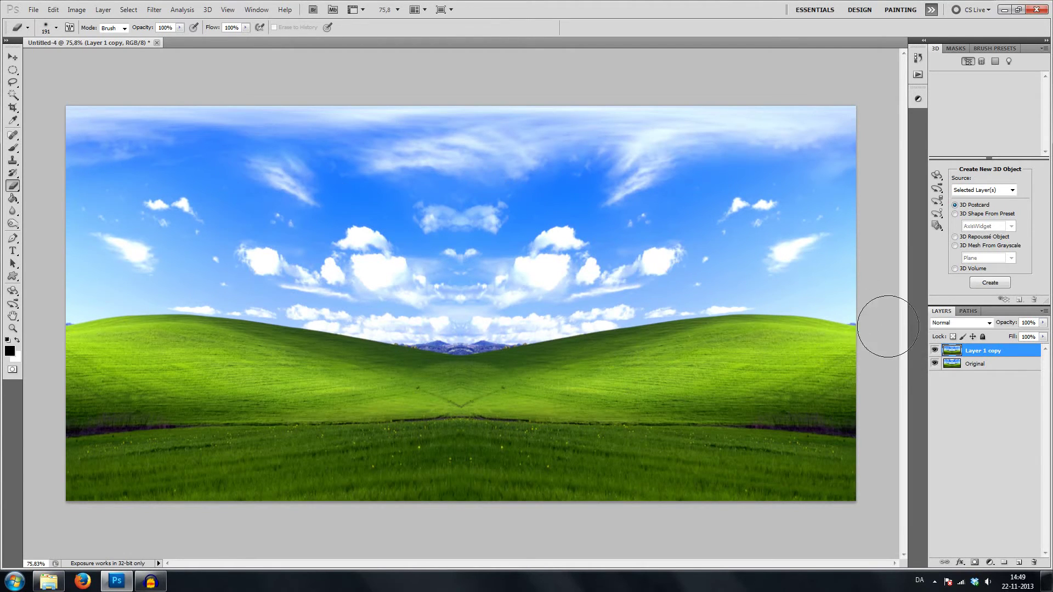
click(936, 351)
click(936, 351)
click(936, 350)
click(935, 350)
click(935, 350)
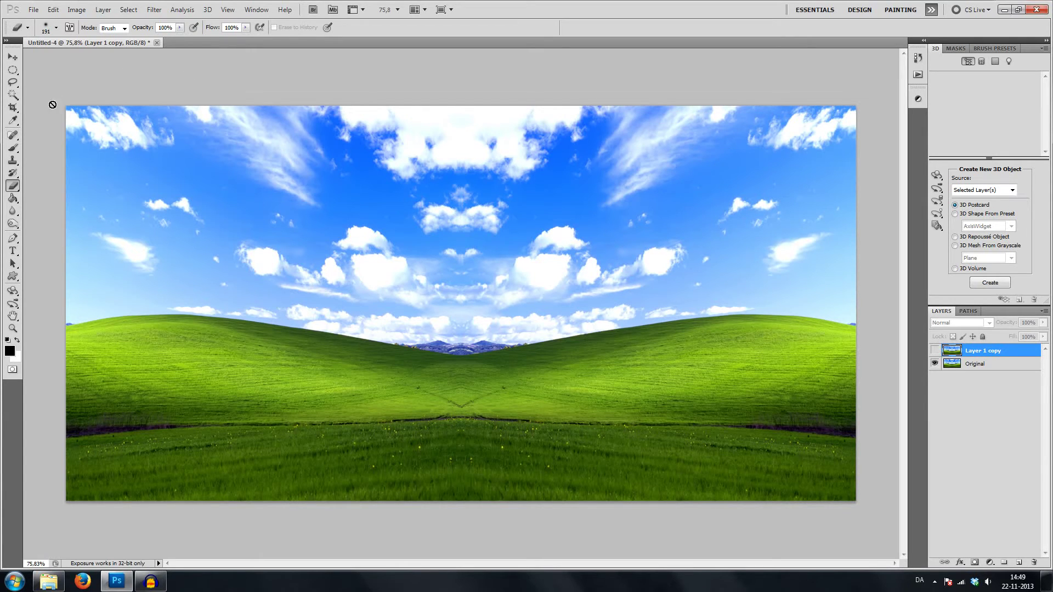
click(936, 351)
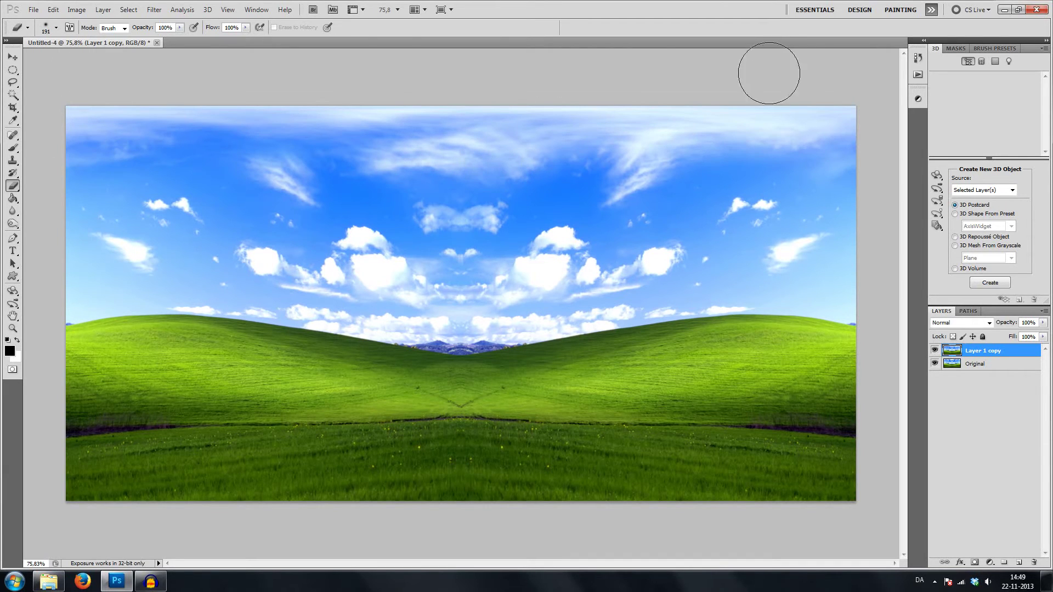
click(935, 351)
click(935, 351)
Step: Rotate Layer 1 copy 180° with Free Transform and commit it
key(ctrl+t)
right_click(546, 328)
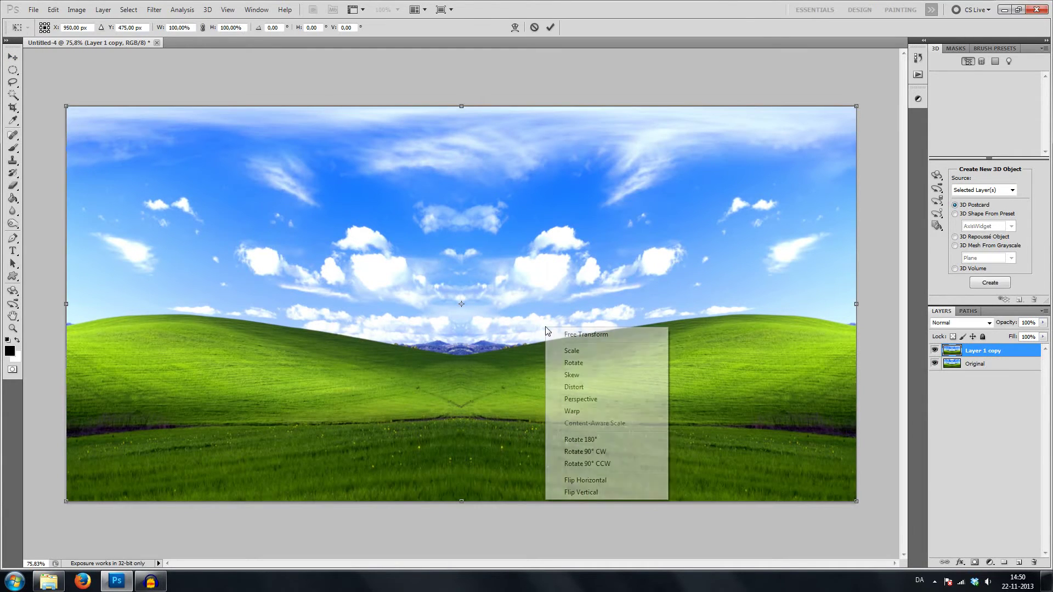
click(600, 441)
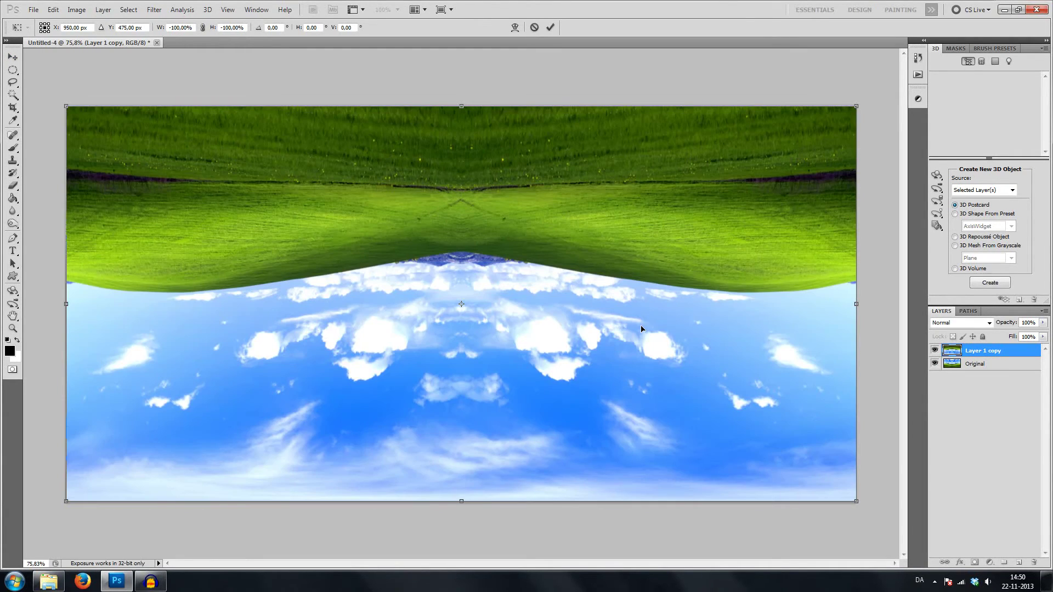
key(Return)
Step: Wrap the flipped layer into a globe using Polar Coordinates, Rectangular to Polar
click(162, 10)
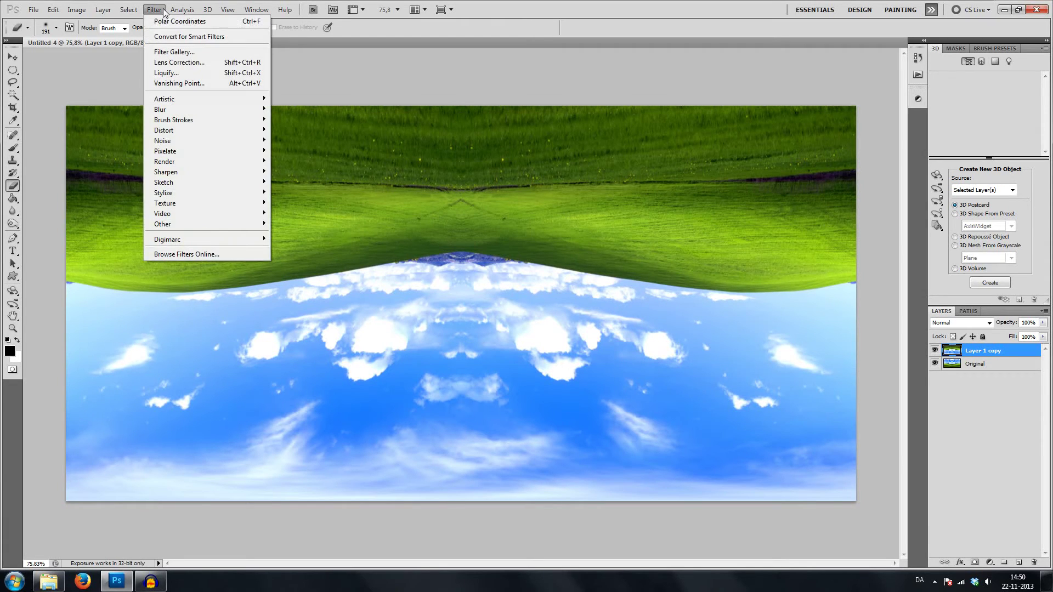
mouse_move(166, 135)
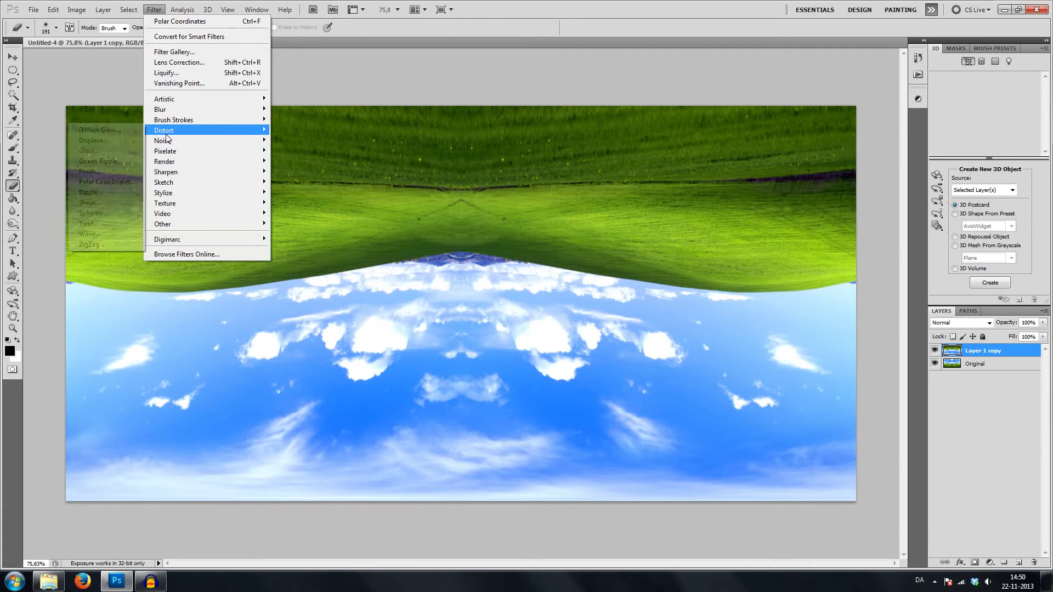
click(104, 182)
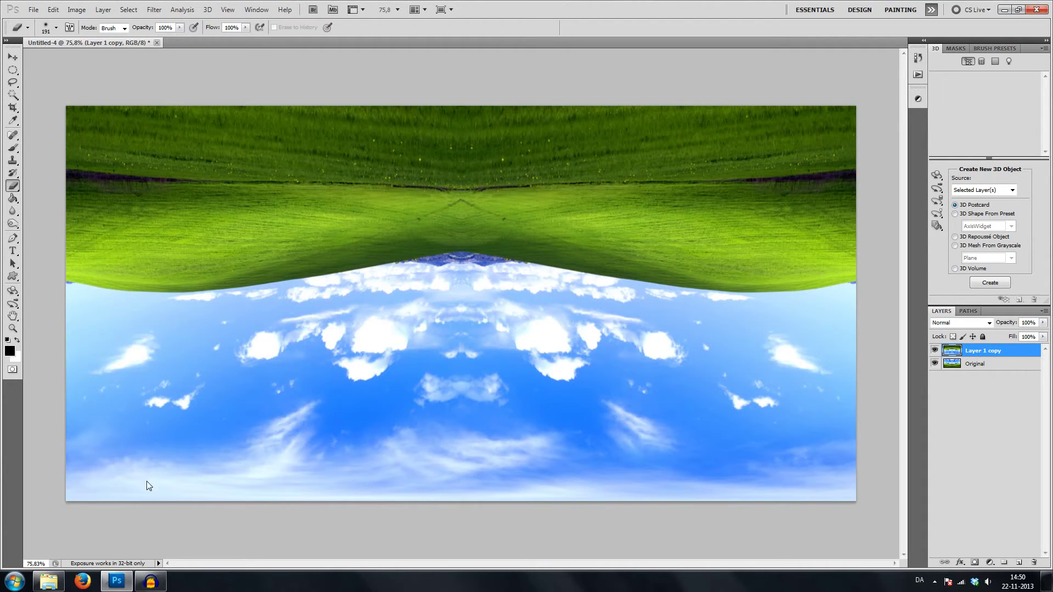
key(ctrl+alt+f)
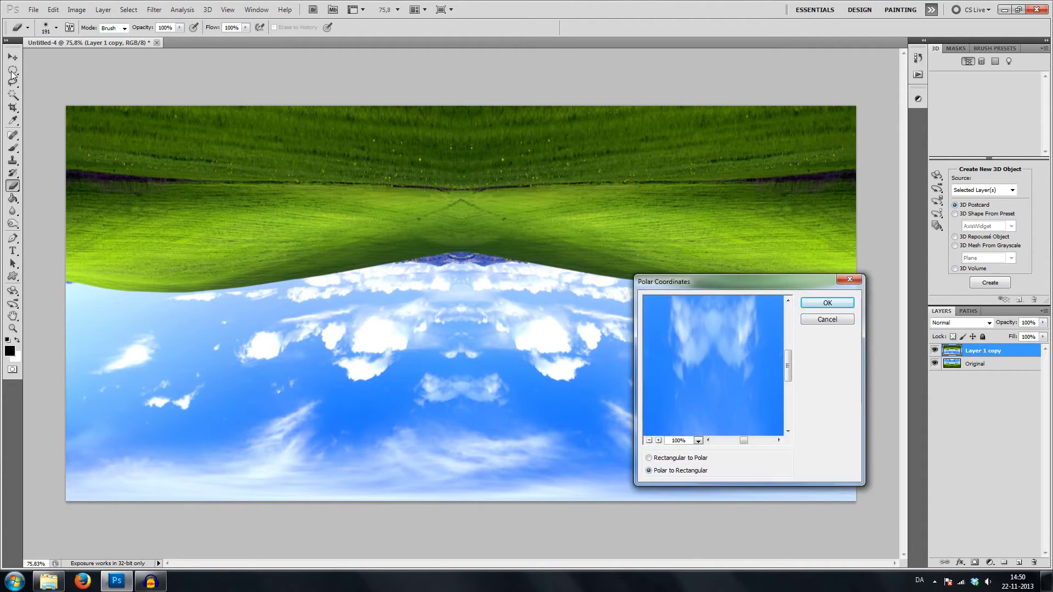
click(672, 460)
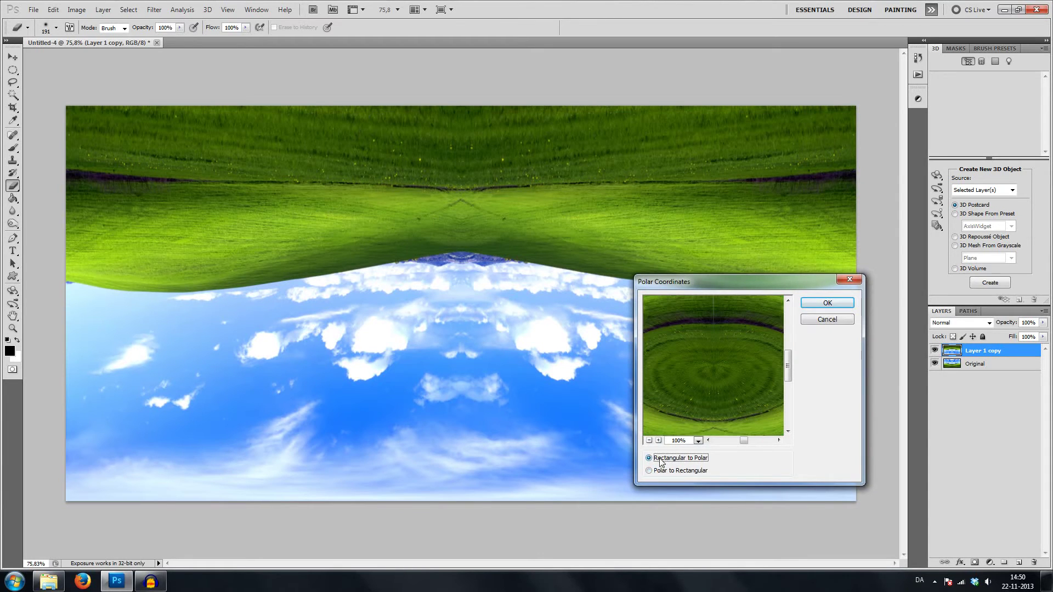
click(829, 303)
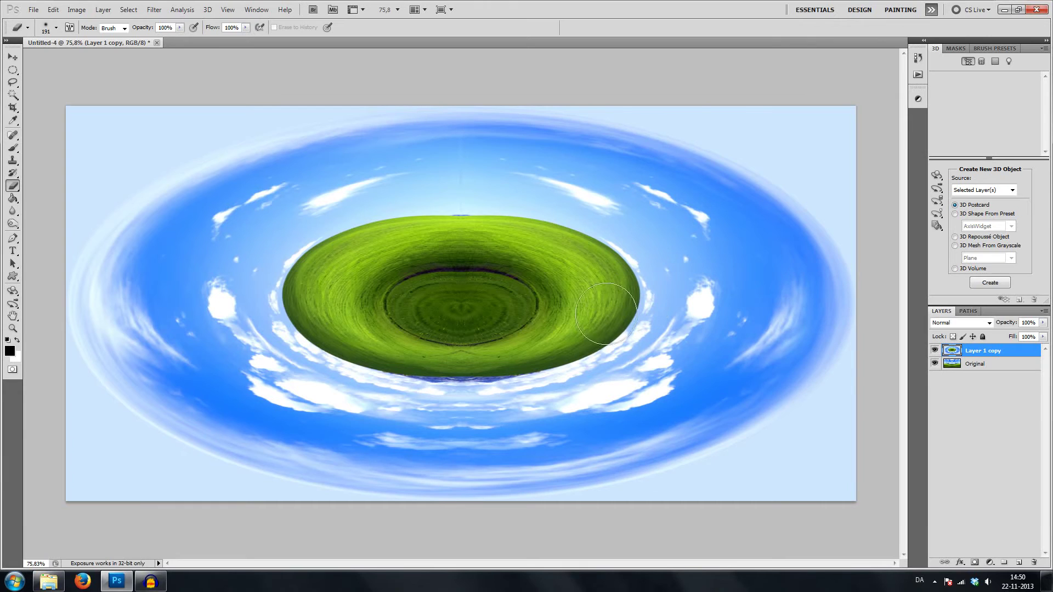
Step: Hide the planet layer and copy an elliptical oval of grass from the Original layer
click(976, 365)
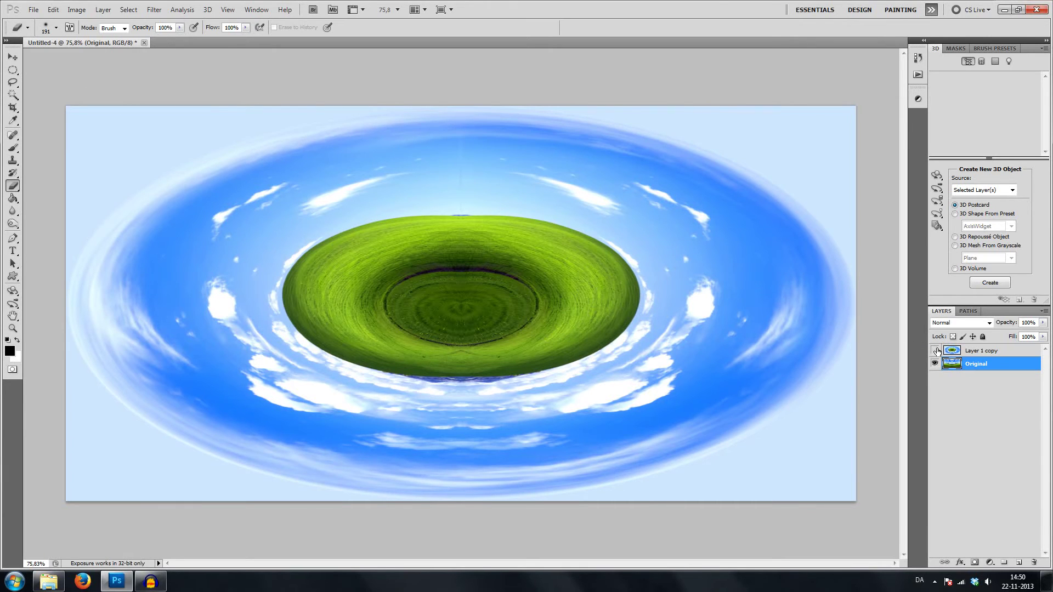
click(936, 350)
click(13, 70)
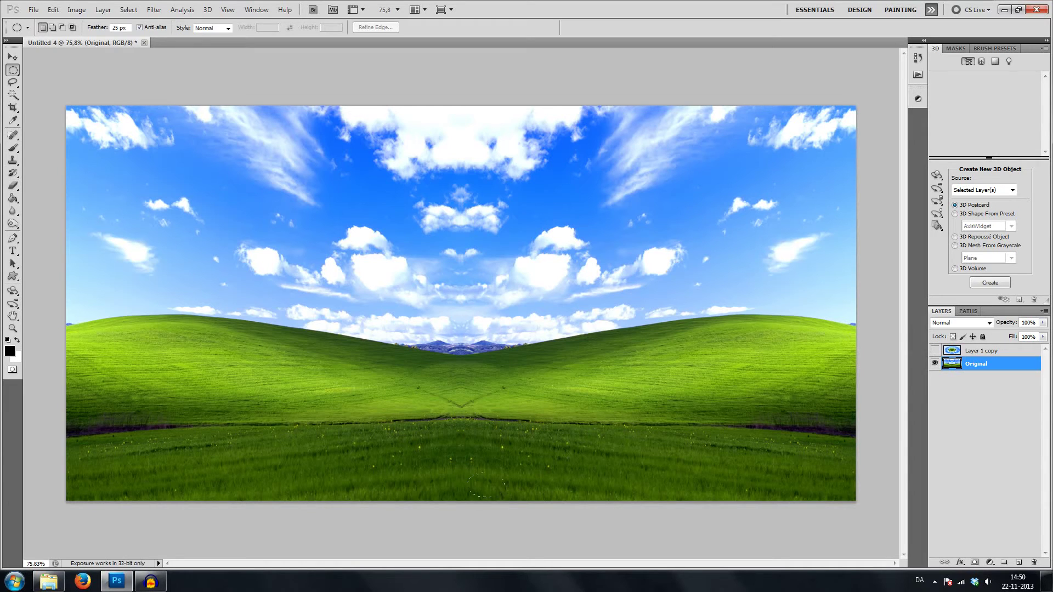
drag(504, 499, 502, 496)
key(ctrl+c)
Step: Paste the grass oval above Layer 1 copy and move it onto the planet's centre
click(936, 351)
click(979, 351)
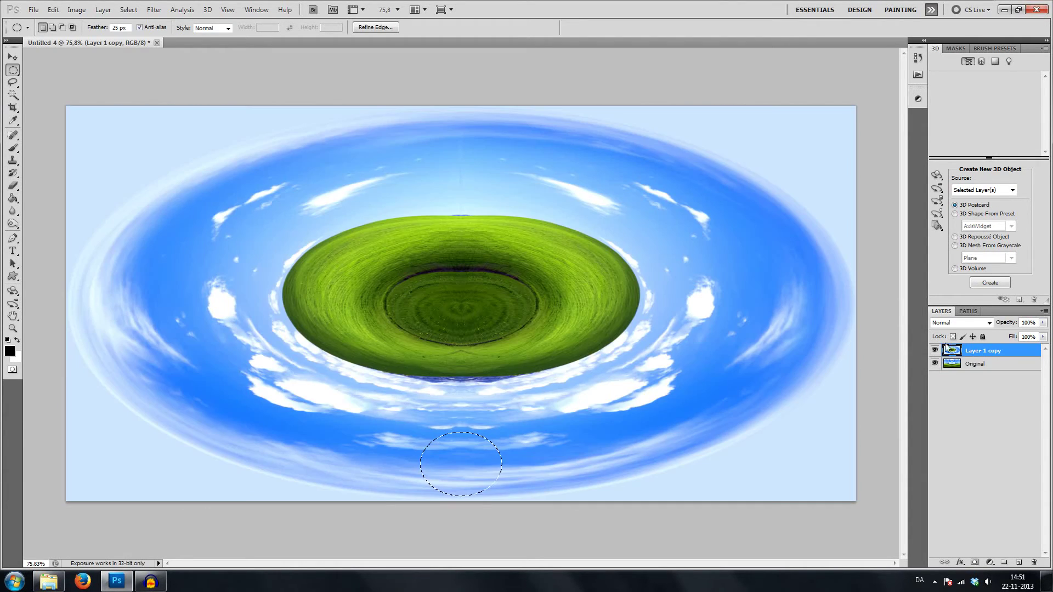
key(ctrl+v)
click(12, 57)
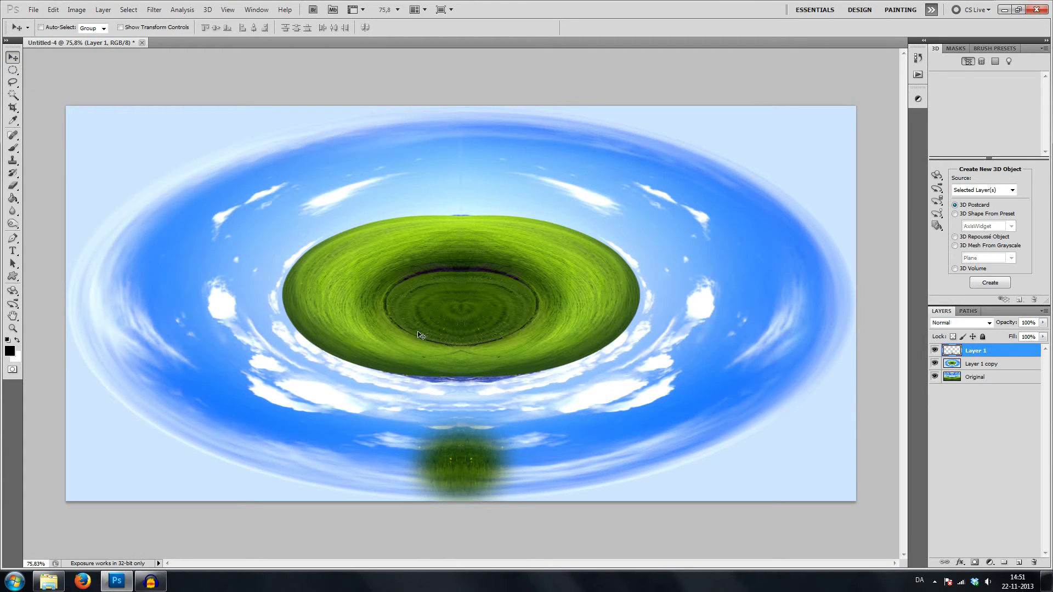
drag(420, 351, 418, 237)
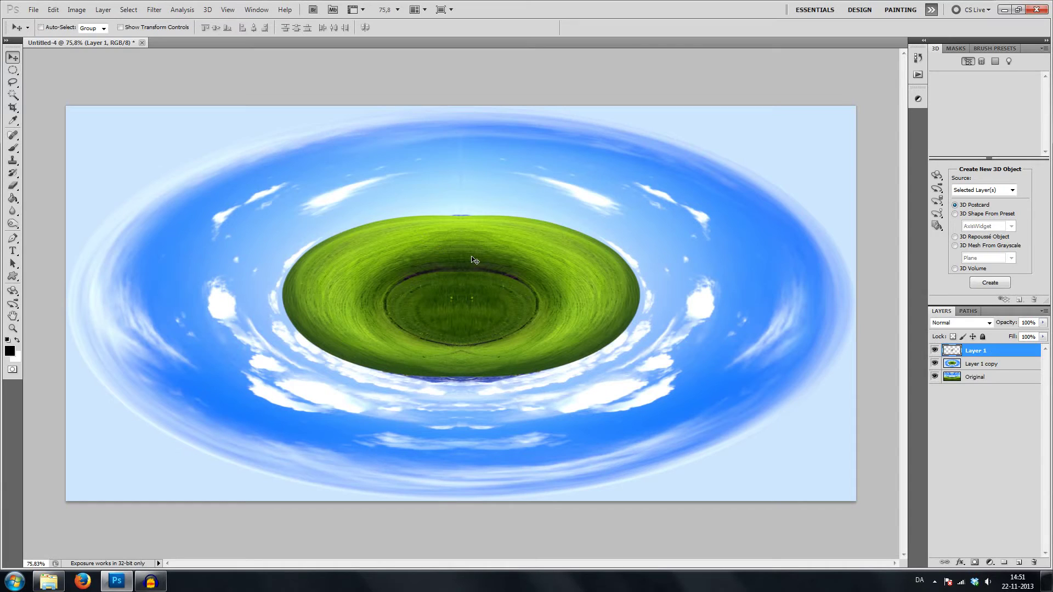
key(e)
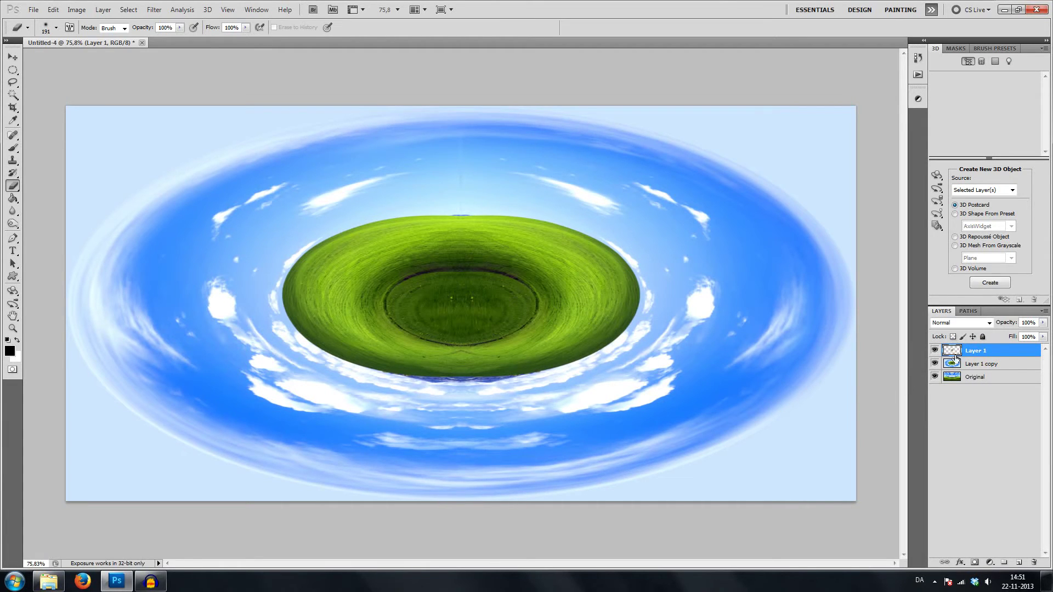
Step: Merge the grass patch into the planet and unwrap it with Polar to Rectangular
key(Delete)
click(154, 9)
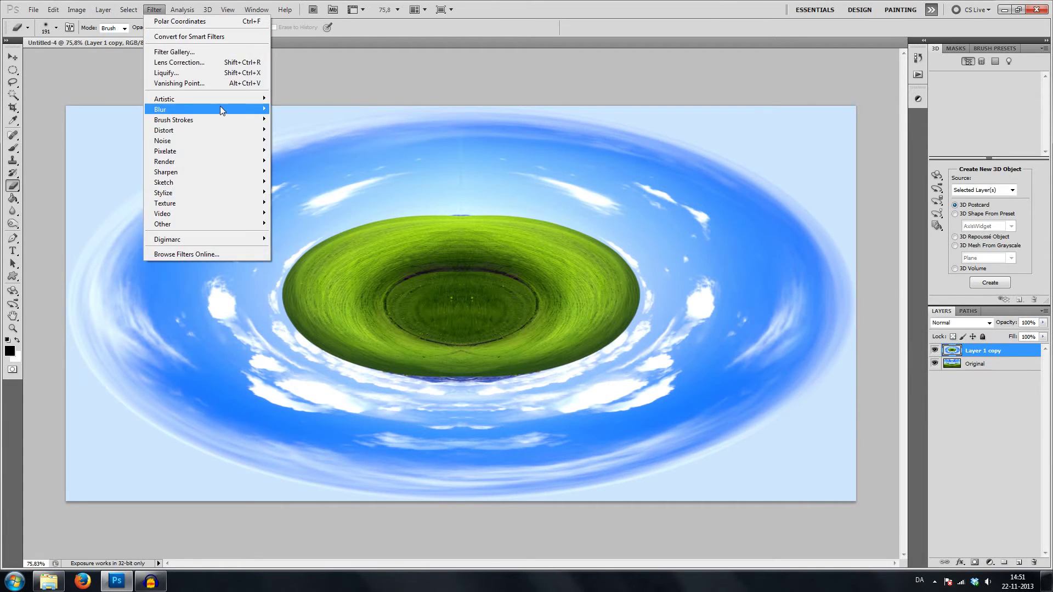
mouse_move(236, 113)
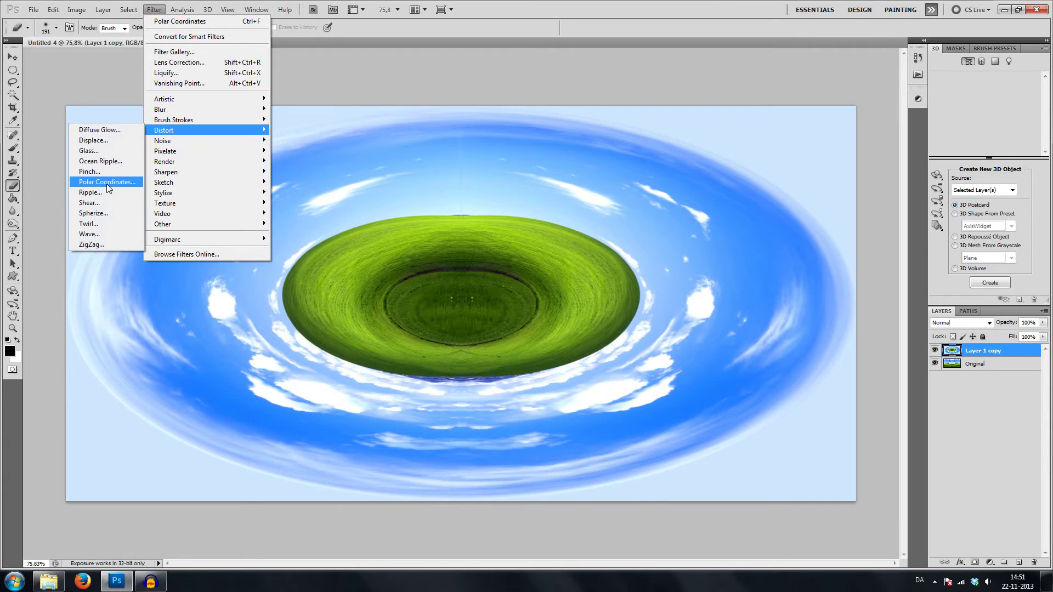
click(106, 182)
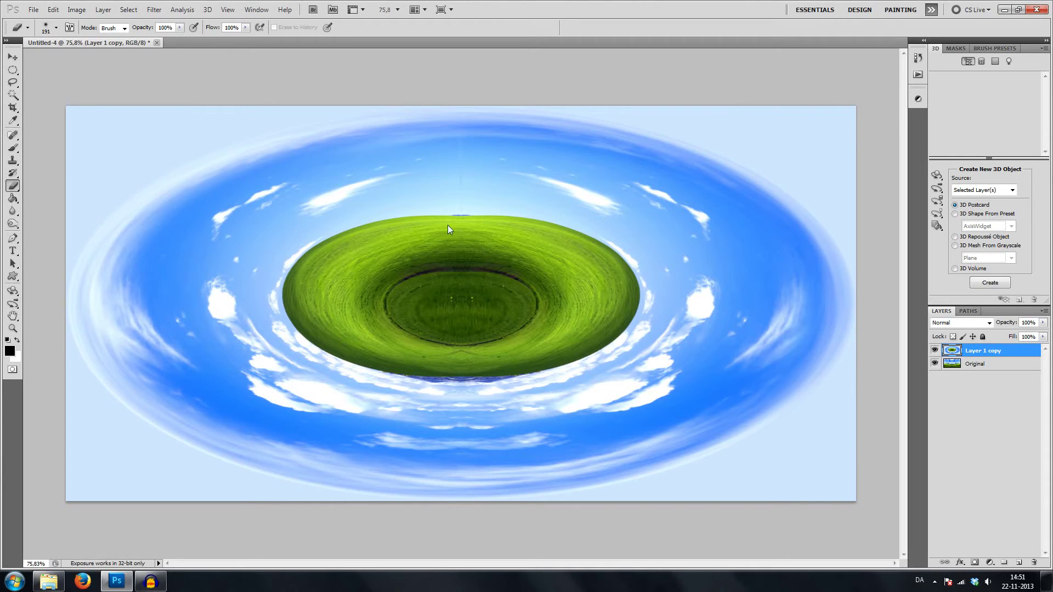
key(ctrl+alt+f)
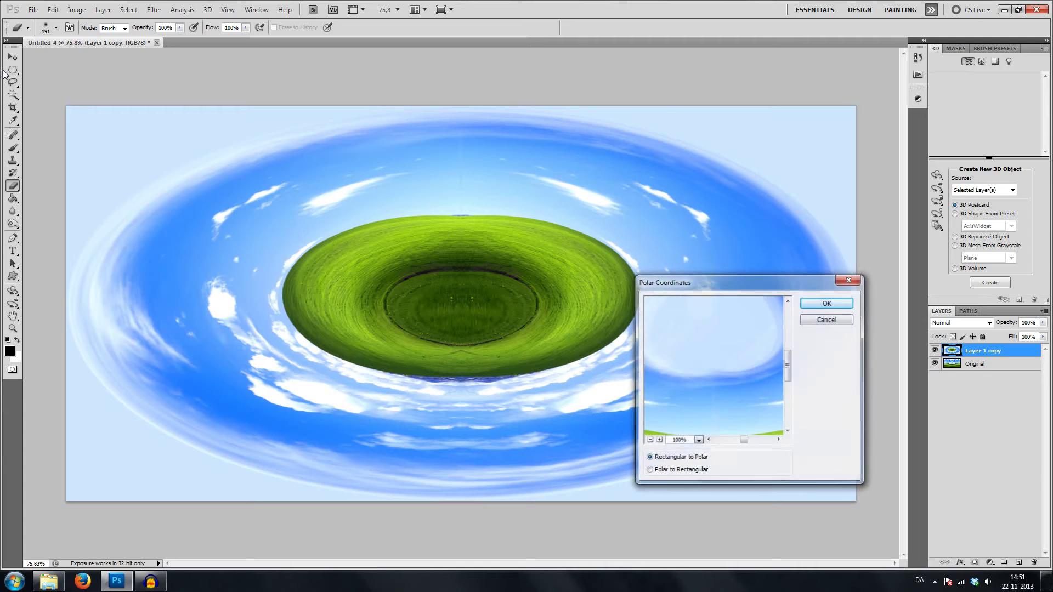
click(650, 470)
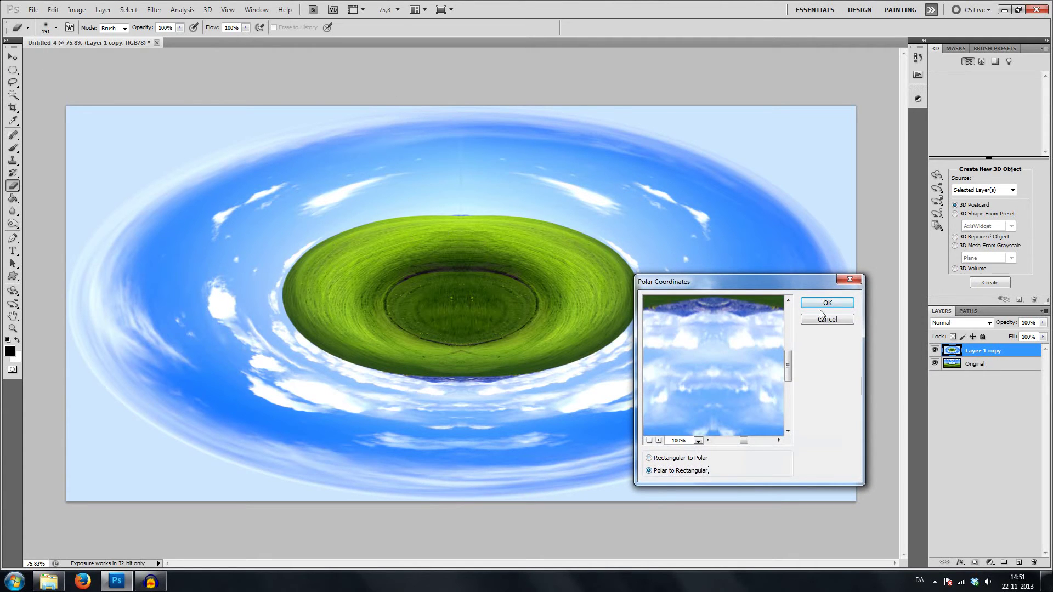
click(823, 303)
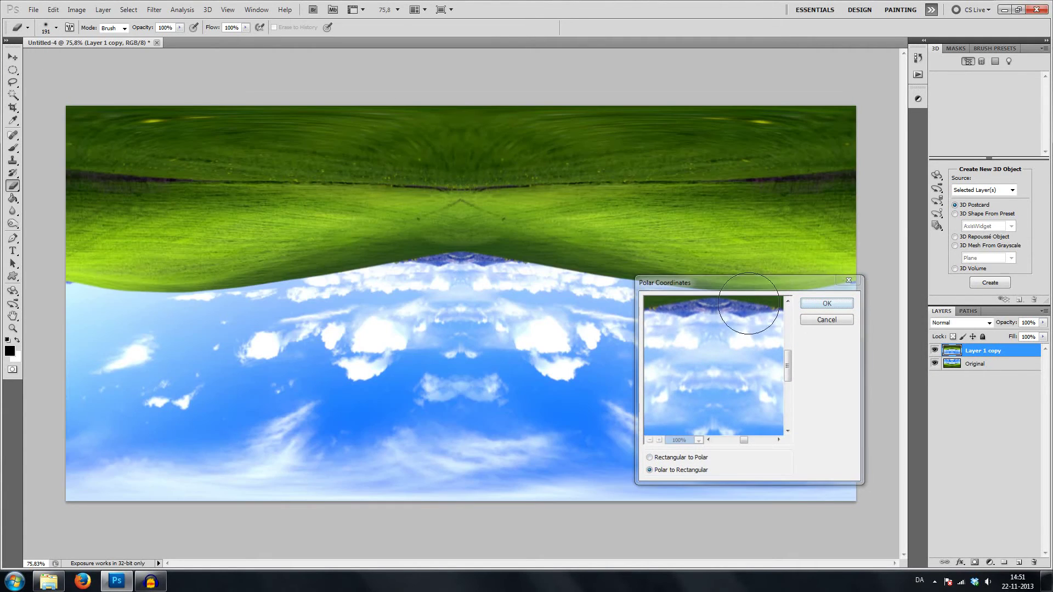
Step: Rotate the unwrapped layer 180° back upright and commit
key(ctrl+t)
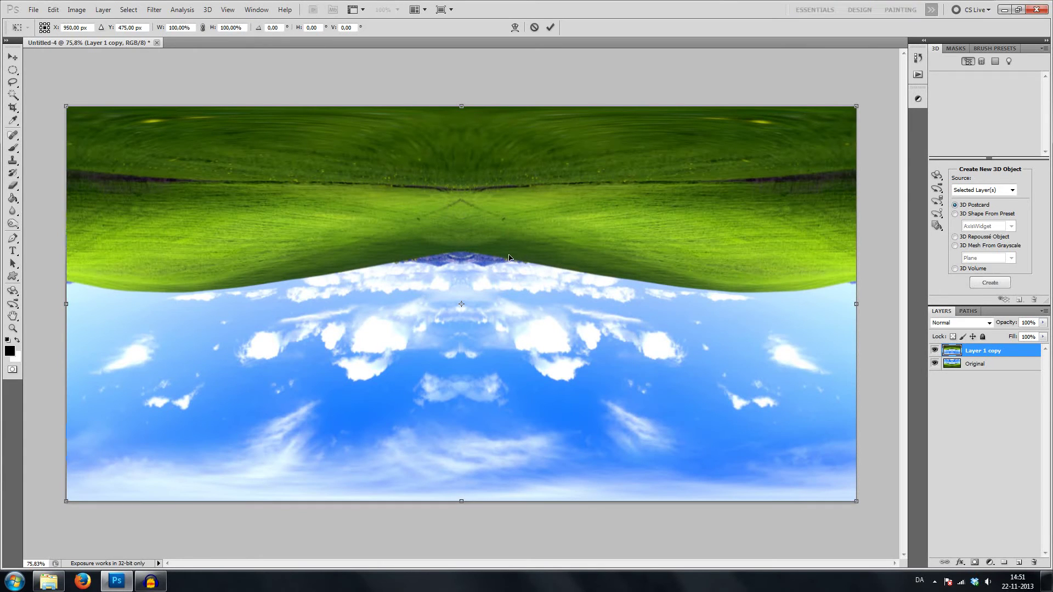
right_click(510, 254)
click(552, 368)
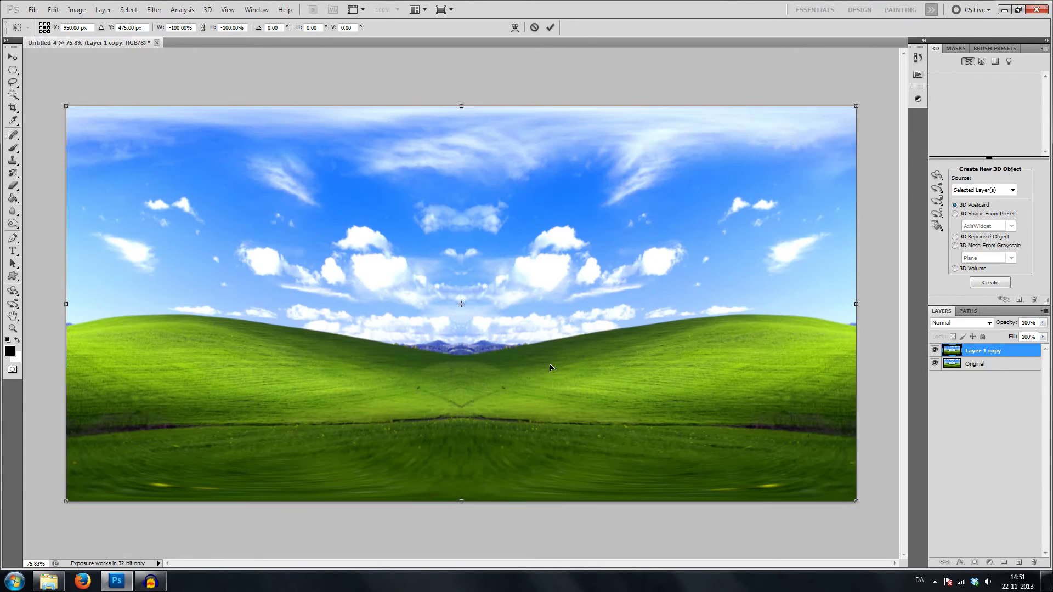
key(Return)
key(e)
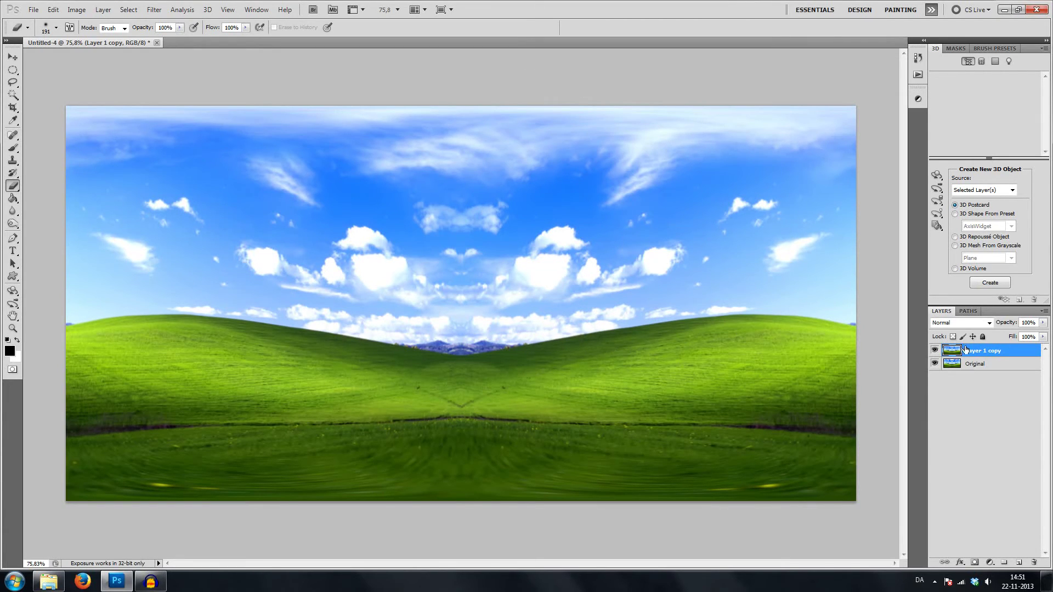
Step: Toggle Layer 1 copy's visibility to compare it against the original
click(935, 352)
click(936, 352)
click(935, 351)
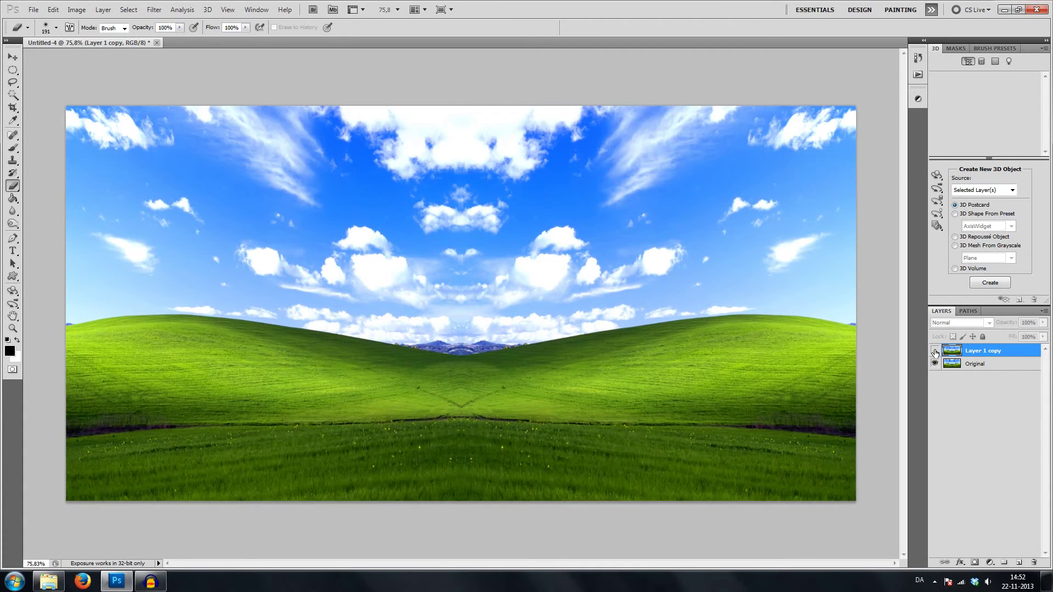
click(935, 352)
Step: Zoom into the hillside and compare the patched grass with the original up close
key(z)
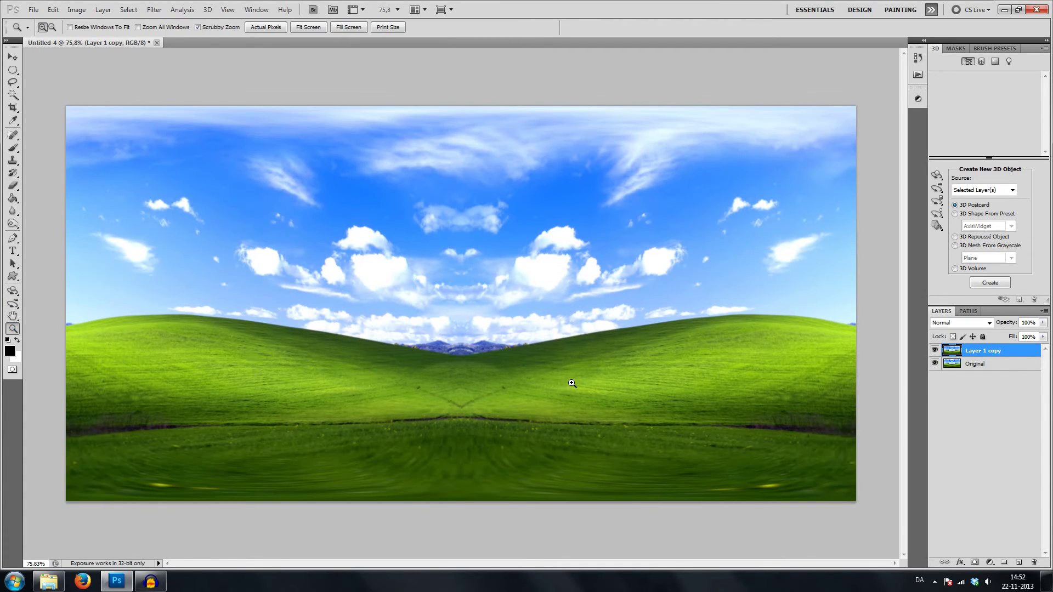
drag(573, 384, 957, 389)
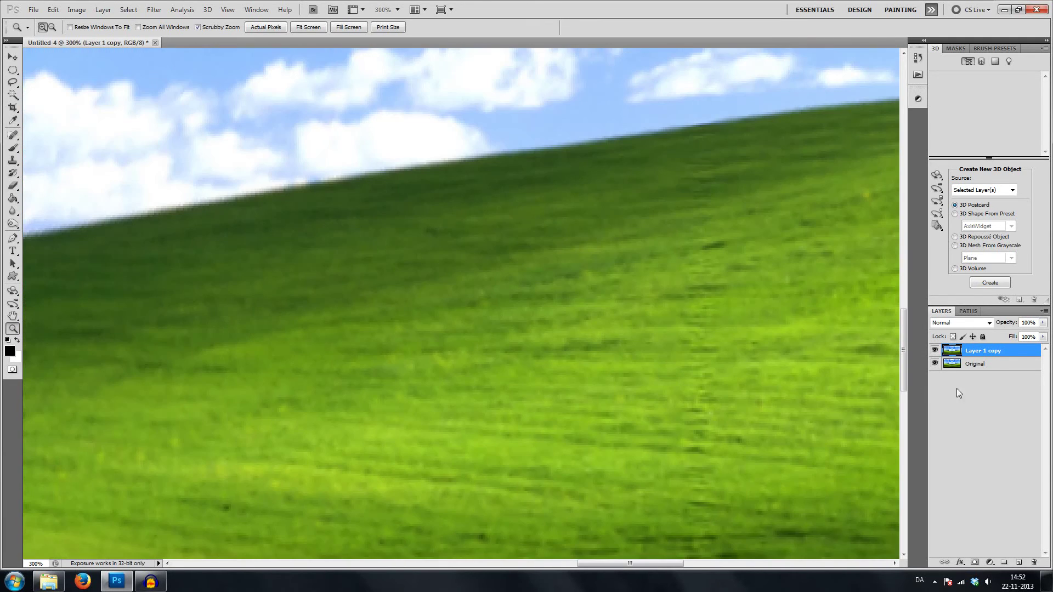
click(934, 352)
click(934, 351)
click(935, 351)
Step: Zoom back out step by step to 66.7% to see the whole landscape
right_click(636, 323)
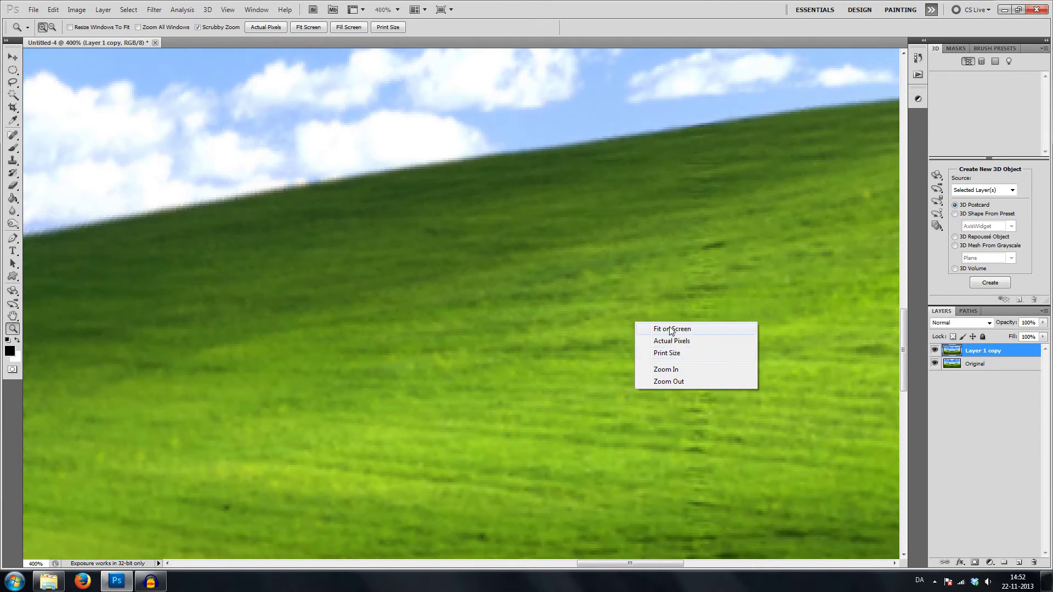
click(669, 381)
right_click(604, 368)
click(639, 428)
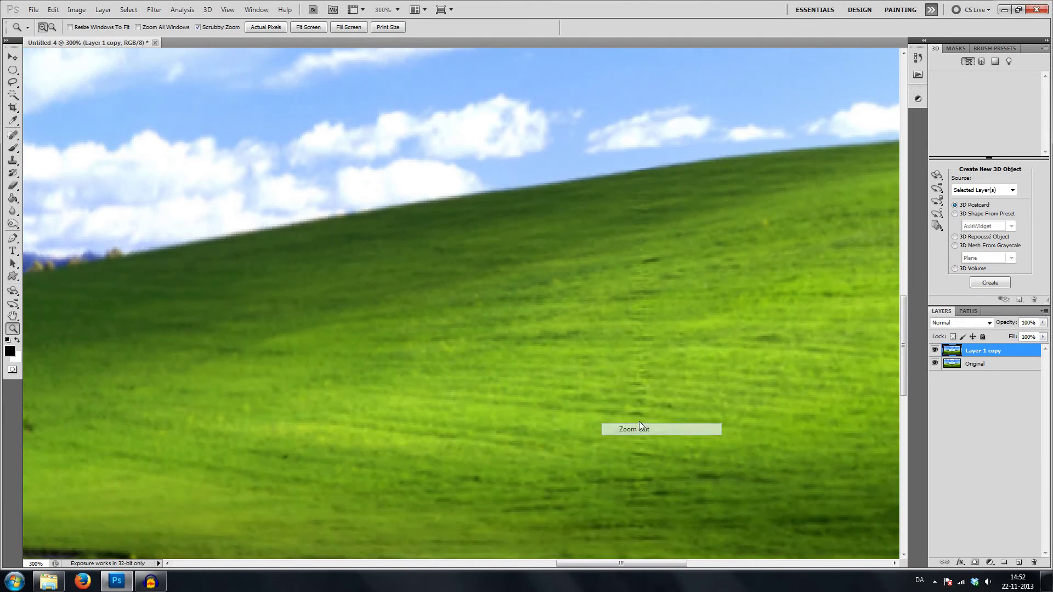
right_click(532, 291)
click(597, 350)
right_click(479, 273)
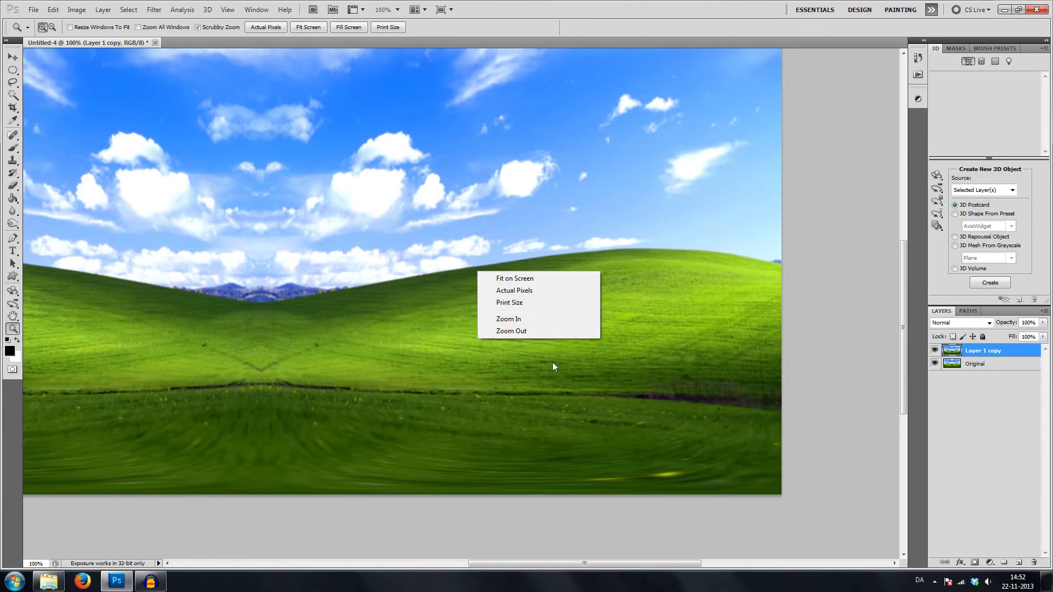
click(533, 334)
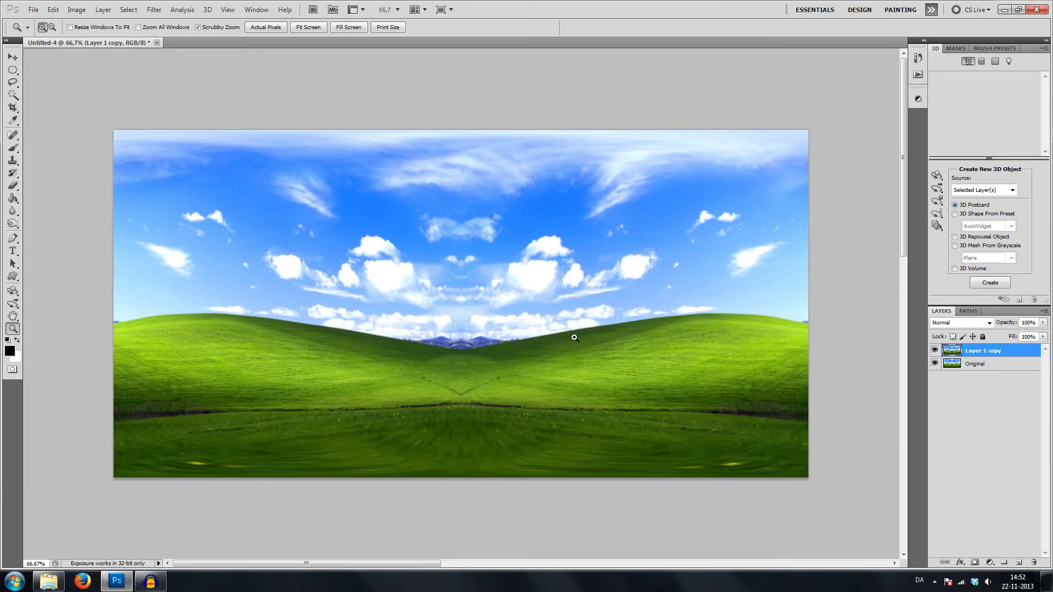
Step: Toggle Layer 1 copy on and off repeatedly to compare the full view
click(935, 351)
click(935, 352)
click(935, 351)
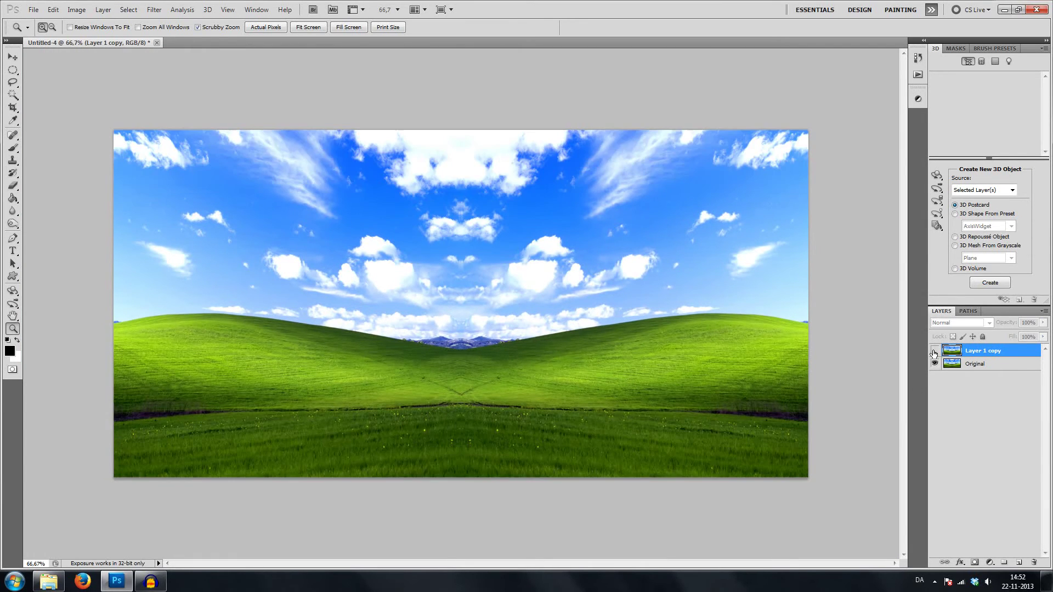
click(935, 351)
click(935, 351)
click(934, 351)
click(935, 351)
click(934, 351)
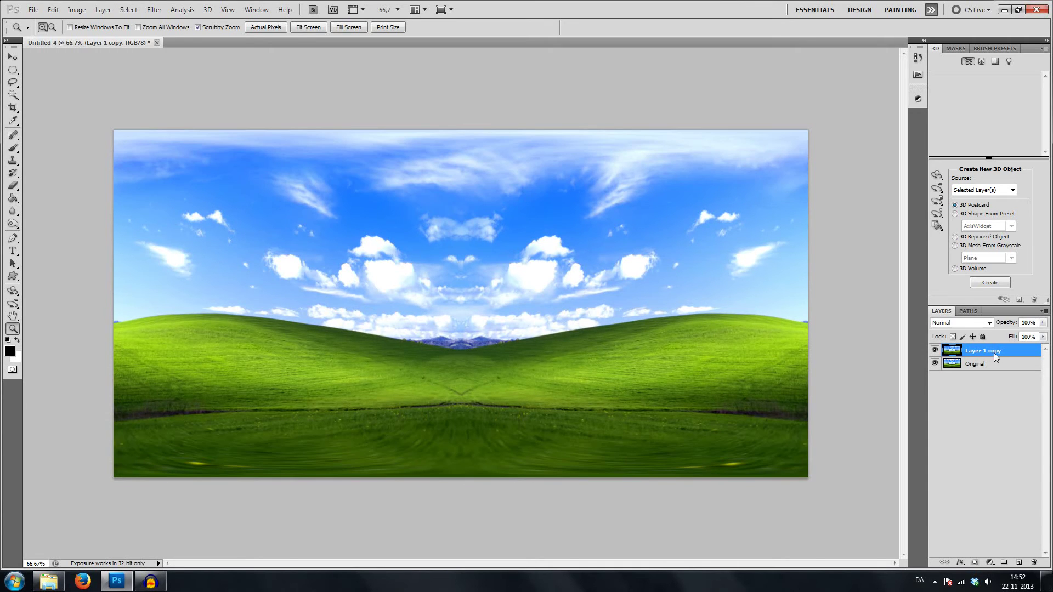
right_click(994, 351)
Step: Duplicate Layer 1 copy as Layer 1 copy 2 and hide Layer 1 copy
click(974, 133)
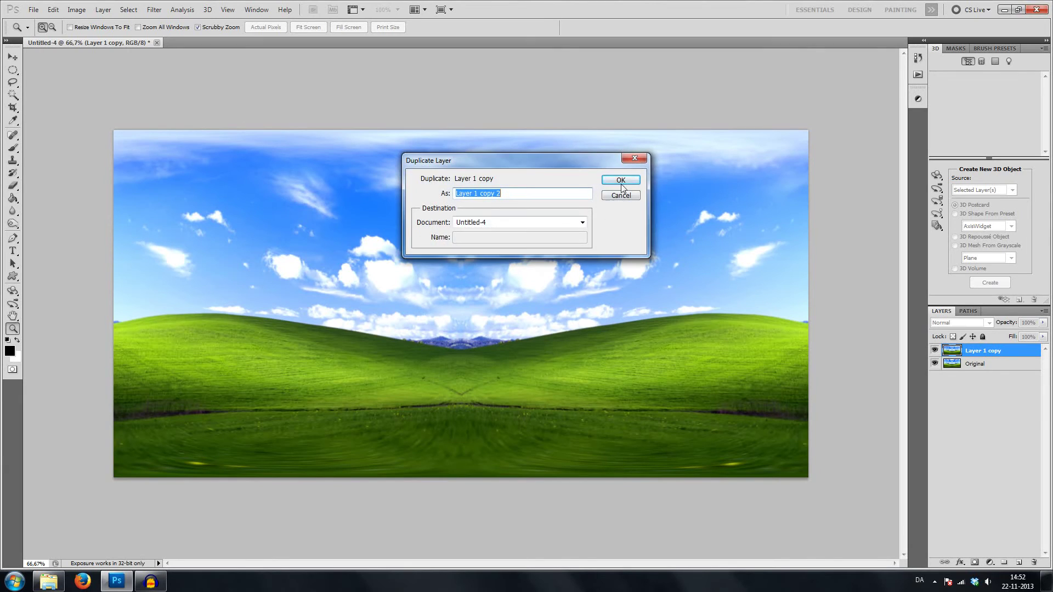
click(609, 181)
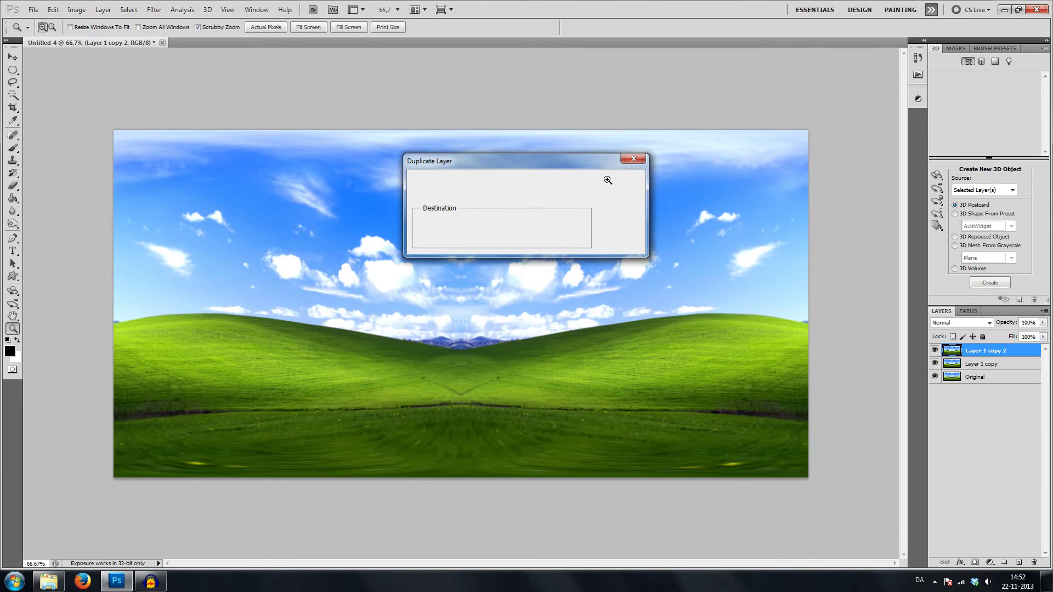
click(13, 73)
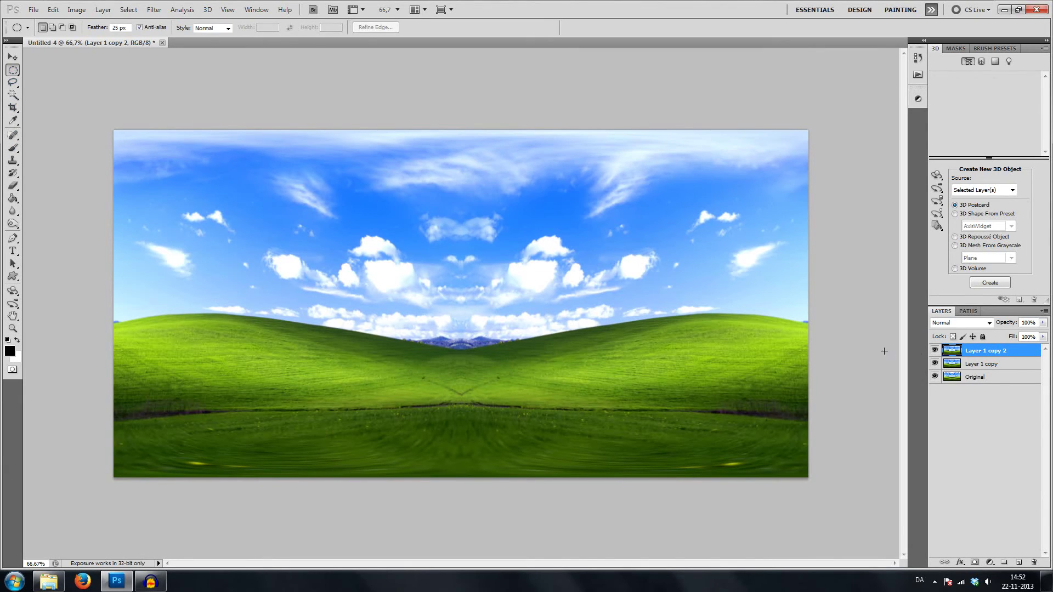
click(935, 364)
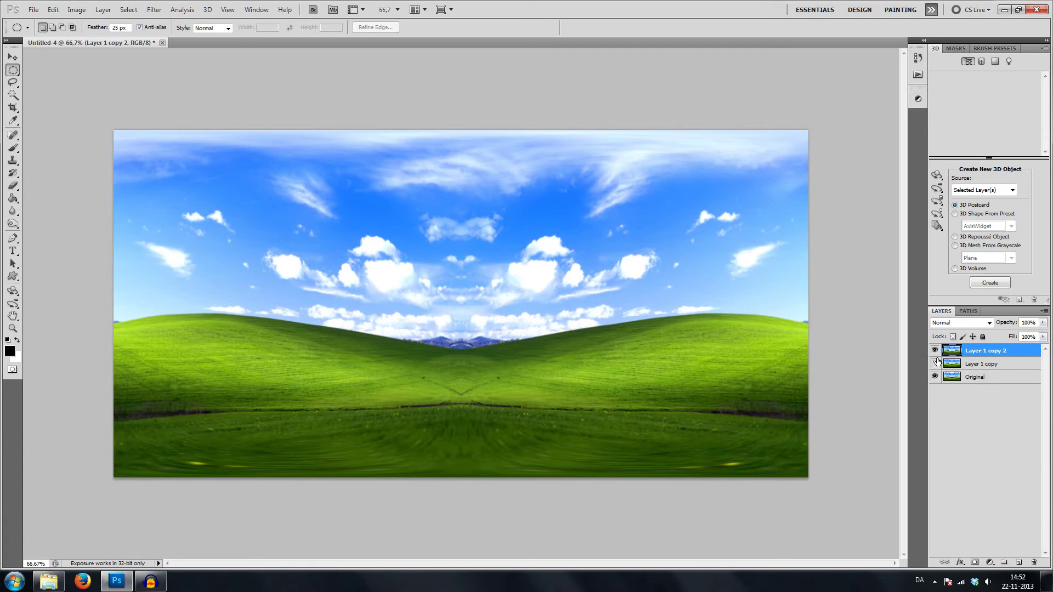
click(980, 365)
Step: Drag Layer 1 copy 2 below Layer 1 copy in the layer stack
key(e)
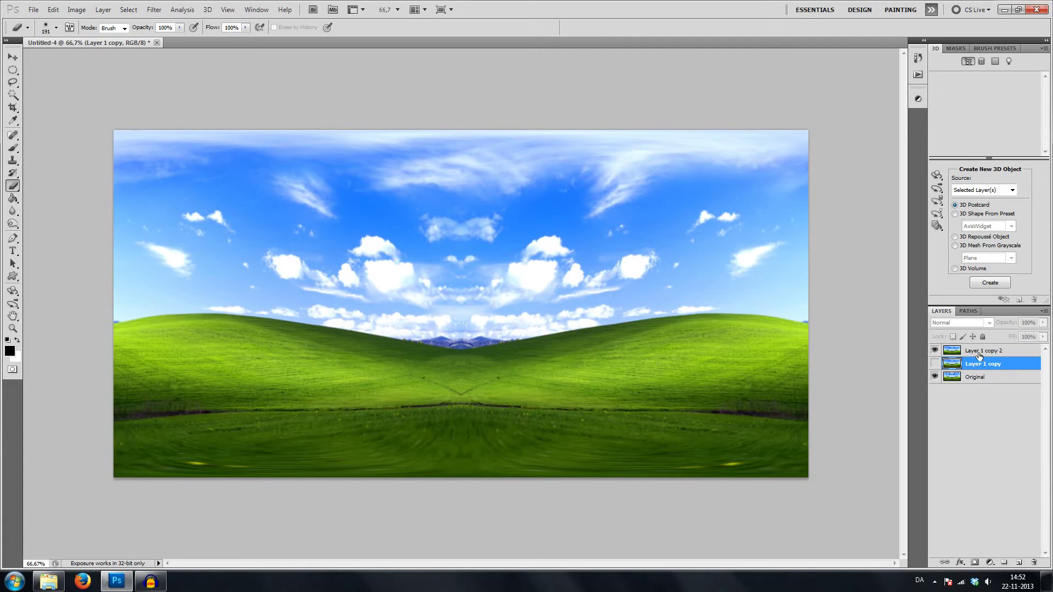
drag(980, 356, 999, 371)
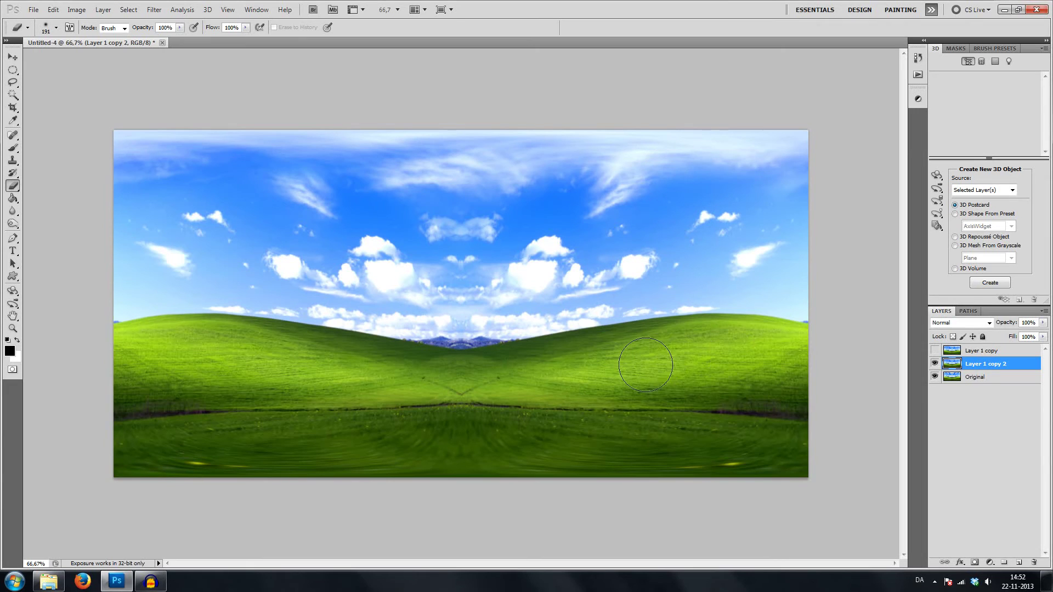
right_click(649, 364)
key(Escape)
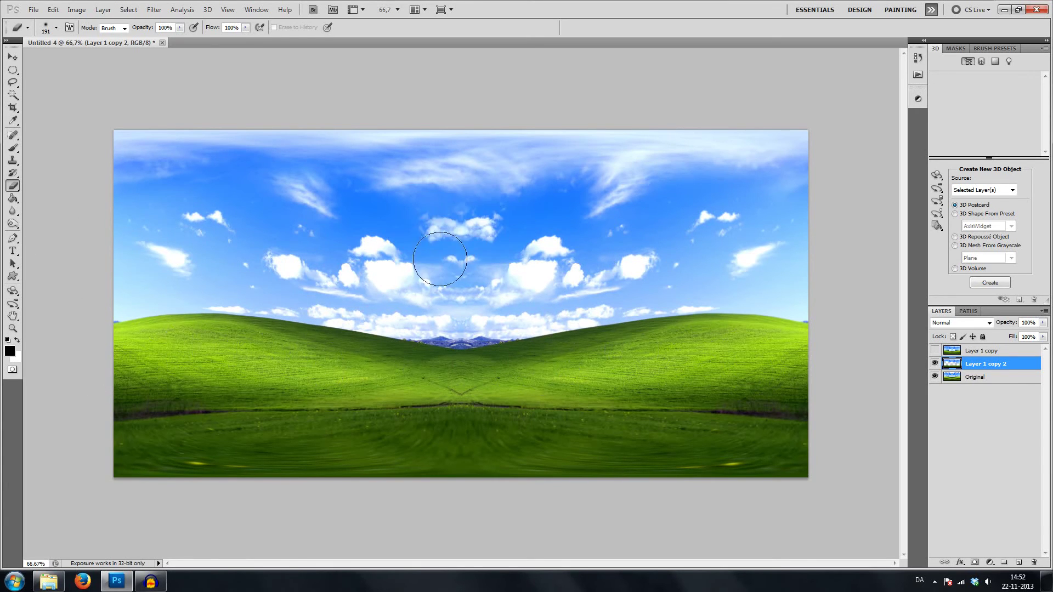
Step: Toggle Layer 1 copy 2's visibility repeatedly to compare the skies
click(935, 364)
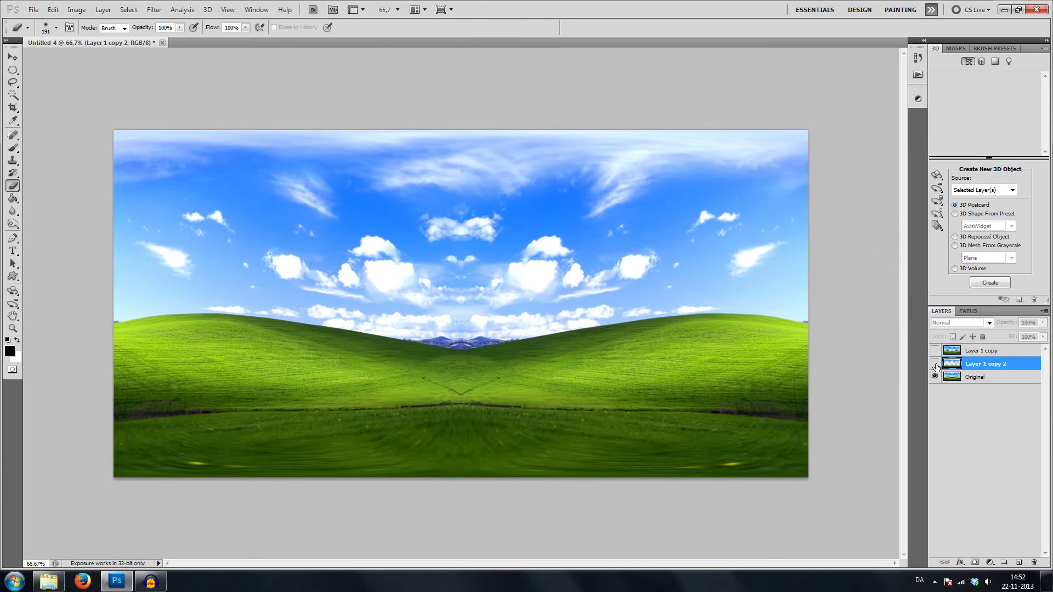
click(936, 364)
click(936, 364)
click(935, 364)
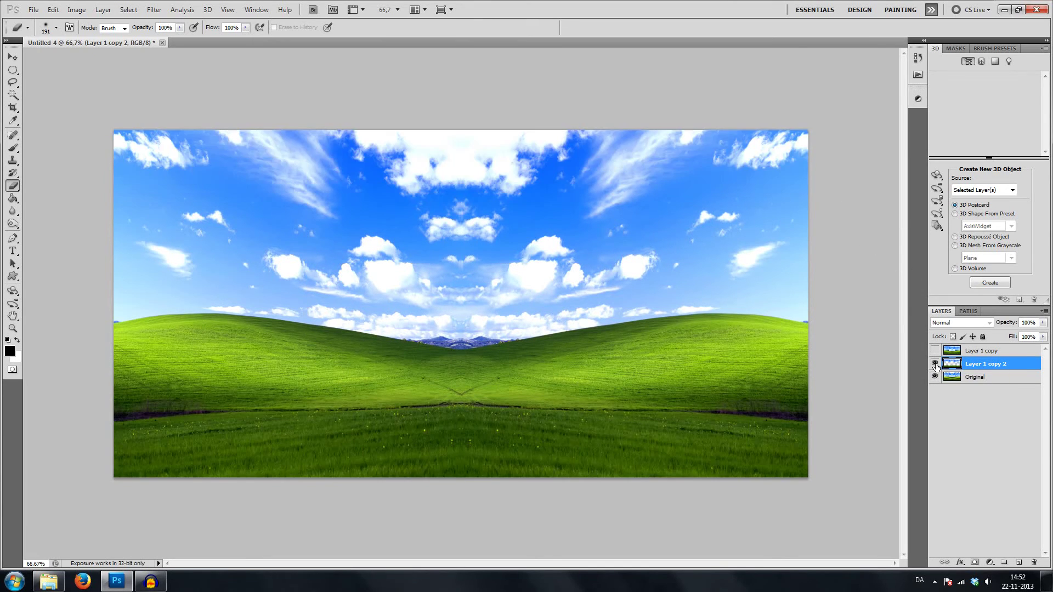
click(935, 364)
click(936, 364)
click(935, 364)
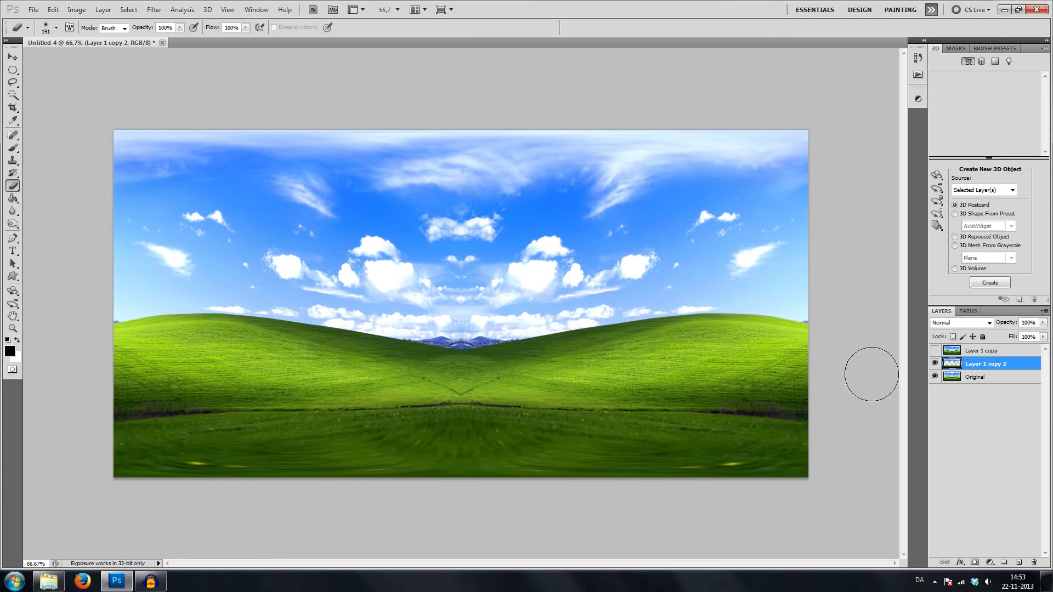
Step: Add a new empty layer directly above Layer 1 copy 2
click(980, 355)
click(986, 366)
key(ctrl+shift+alt+n)
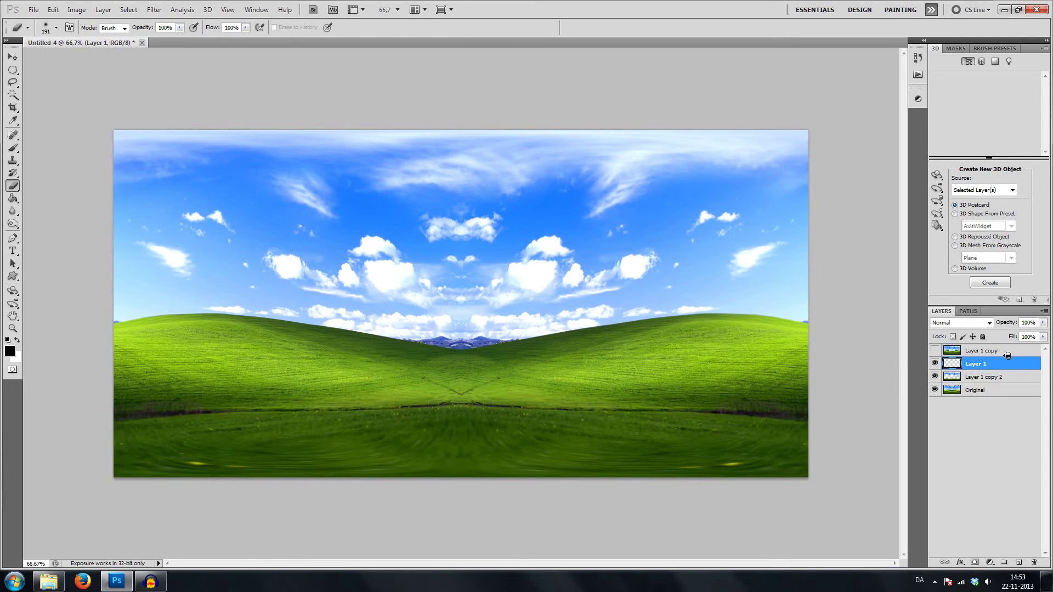
Step: Apply the merged image onto the new Layer 1 with Apply Image
click(182, 10)
mouse_move(209, 9)
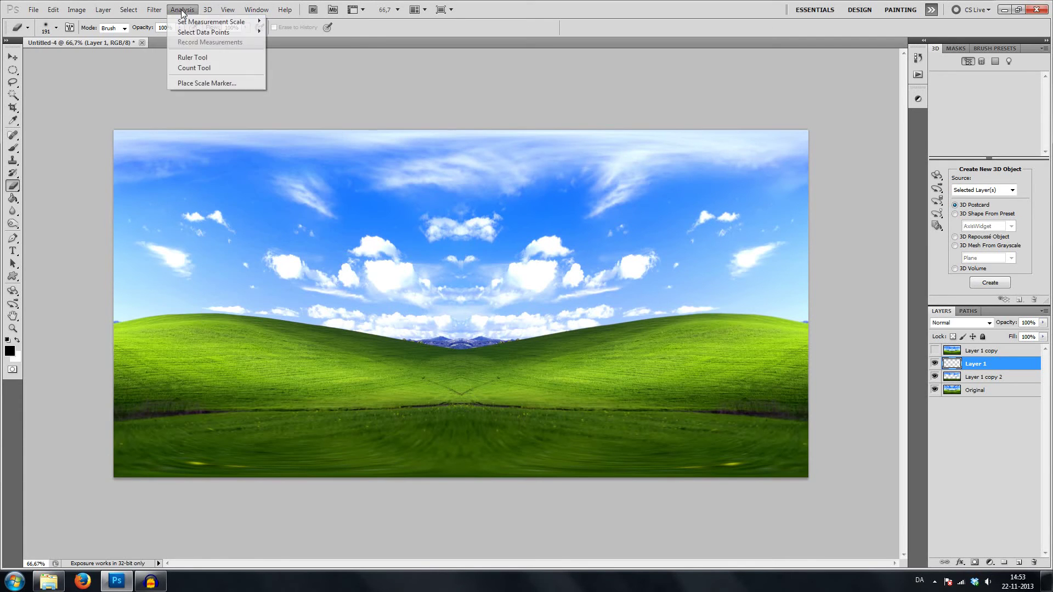
mouse_move(77, 10)
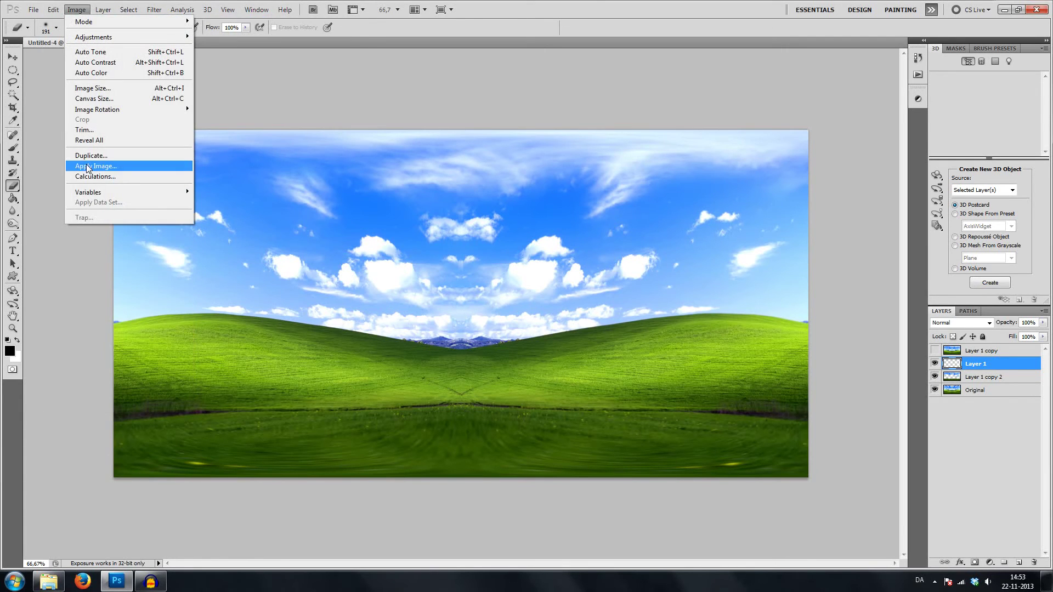
click(96, 166)
click(599, 173)
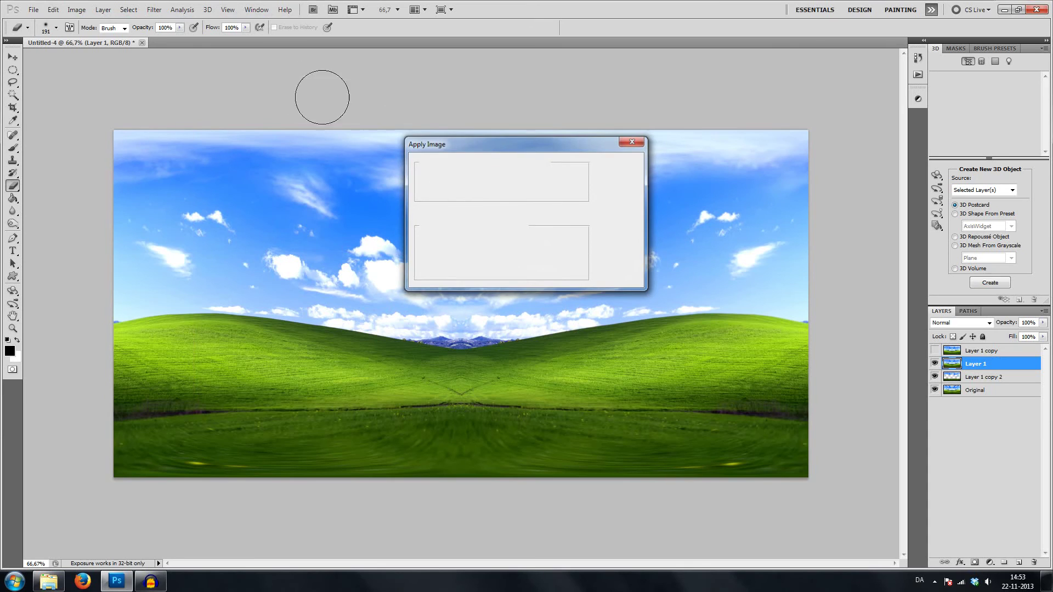
Step: Shift the landscape horizontally with the Offset filter
click(154, 9)
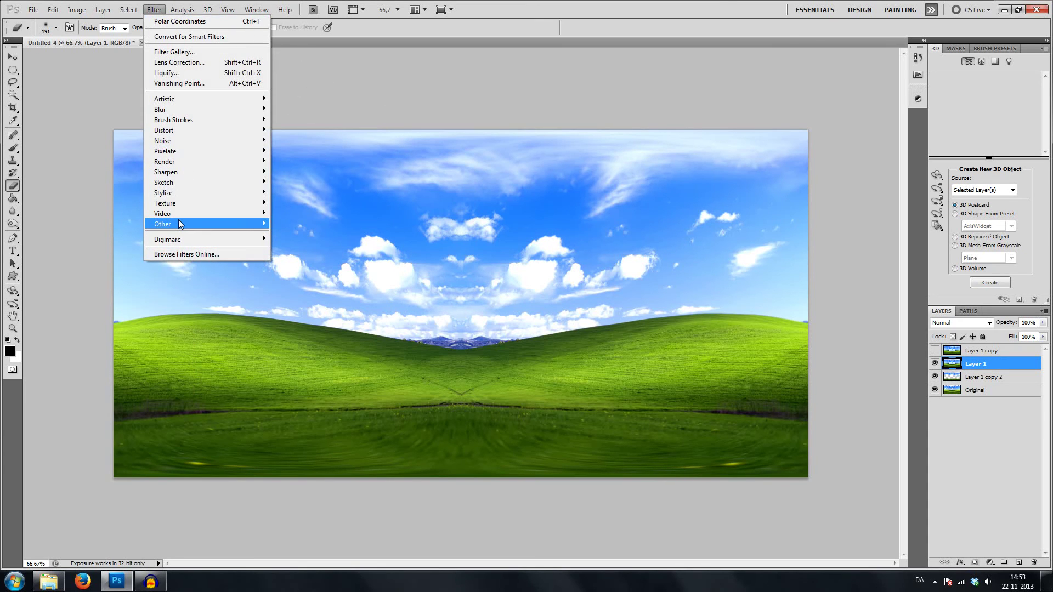
mouse_move(165, 224)
click(120, 268)
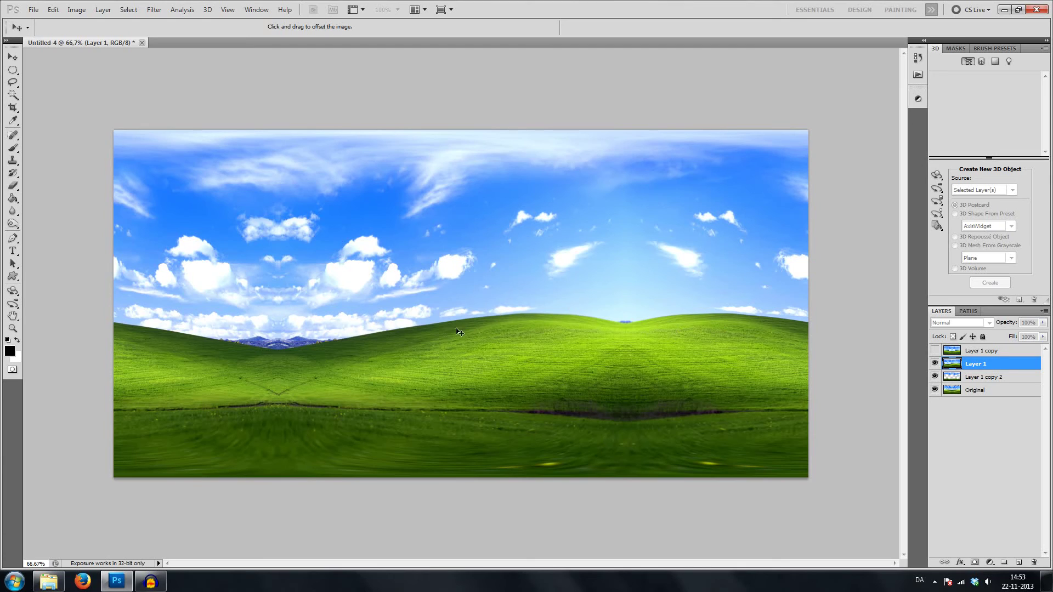
Step: Pick the Elliptical Marquee tool, then minimise Photoshop to show the desktop
click(12, 70)
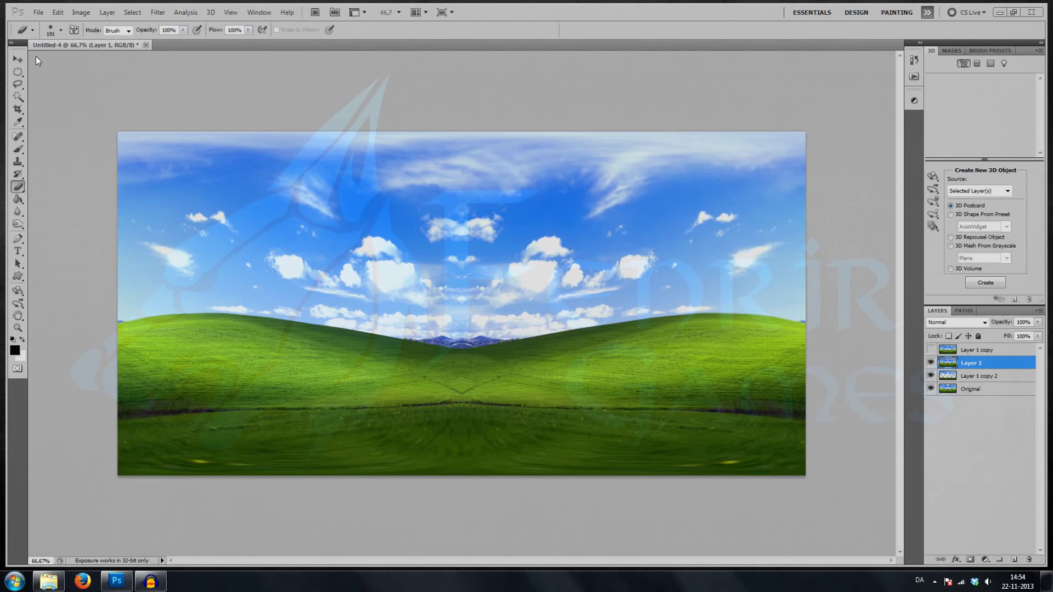
click(117, 581)
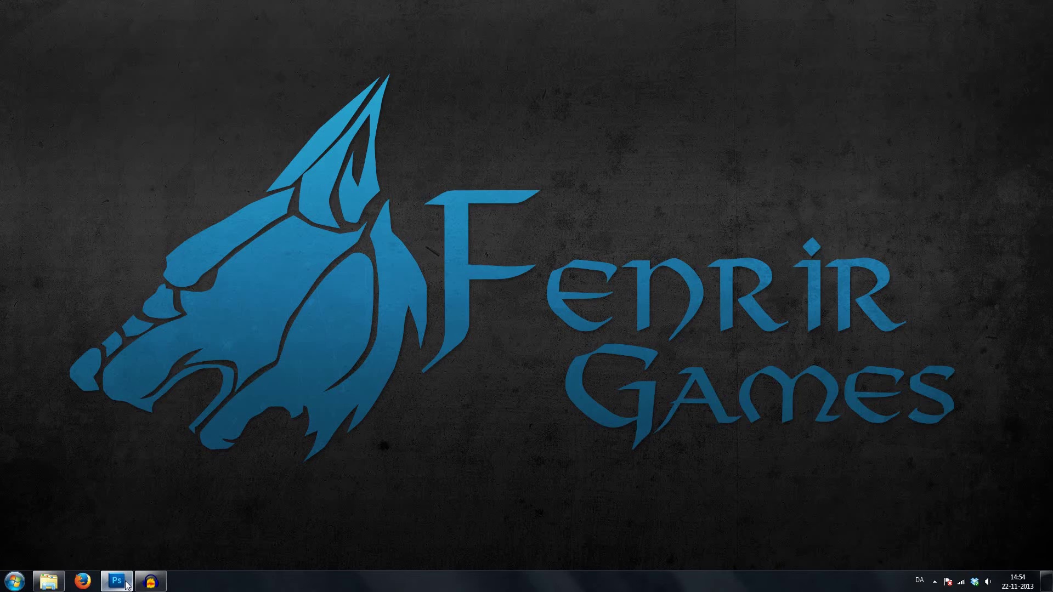
click(116, 581)
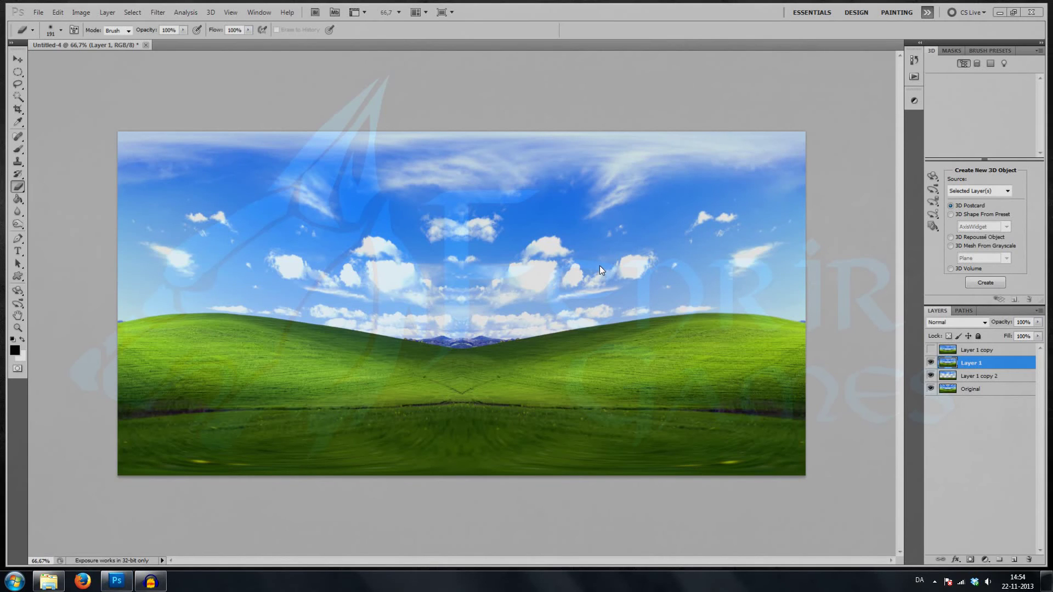
key(super+d)
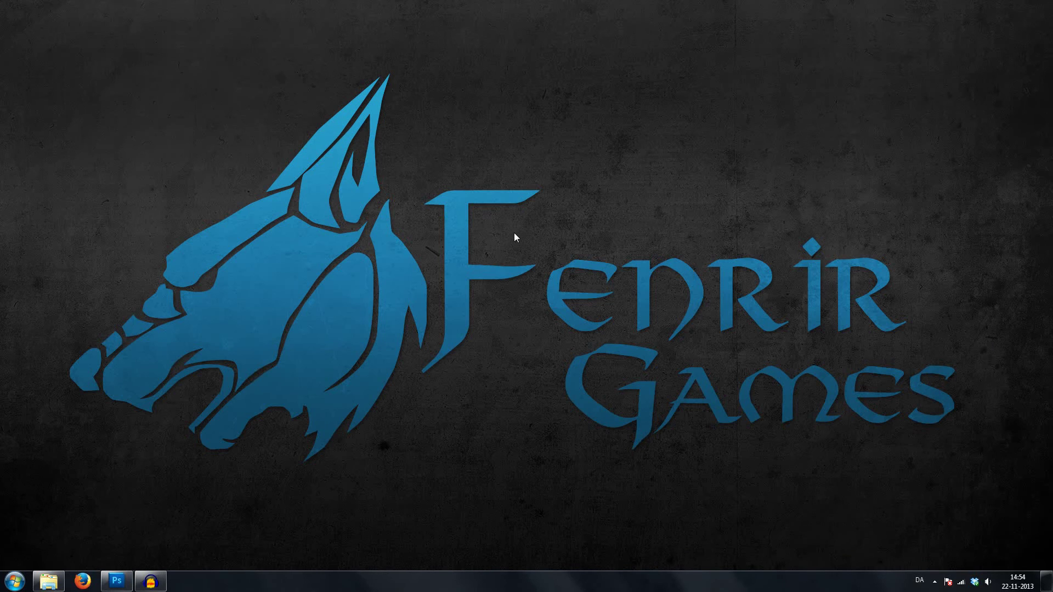
Step: Restore Photoshop, test a Fixed Ratio 2:1 rectangular selection across the canvas, then deselect
click(116, 585)
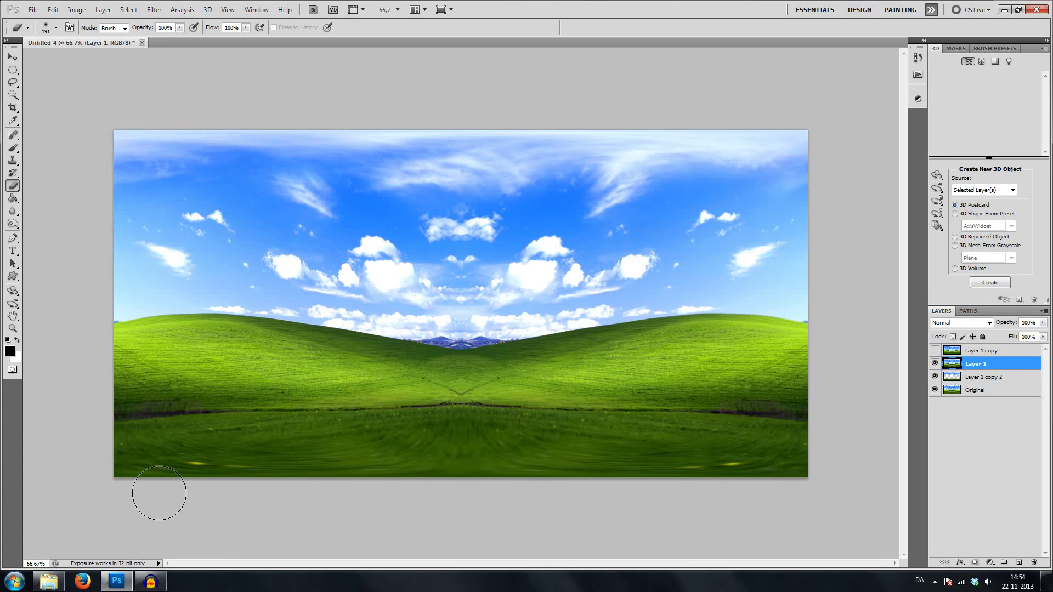
drag(12, 70, 29, 73)
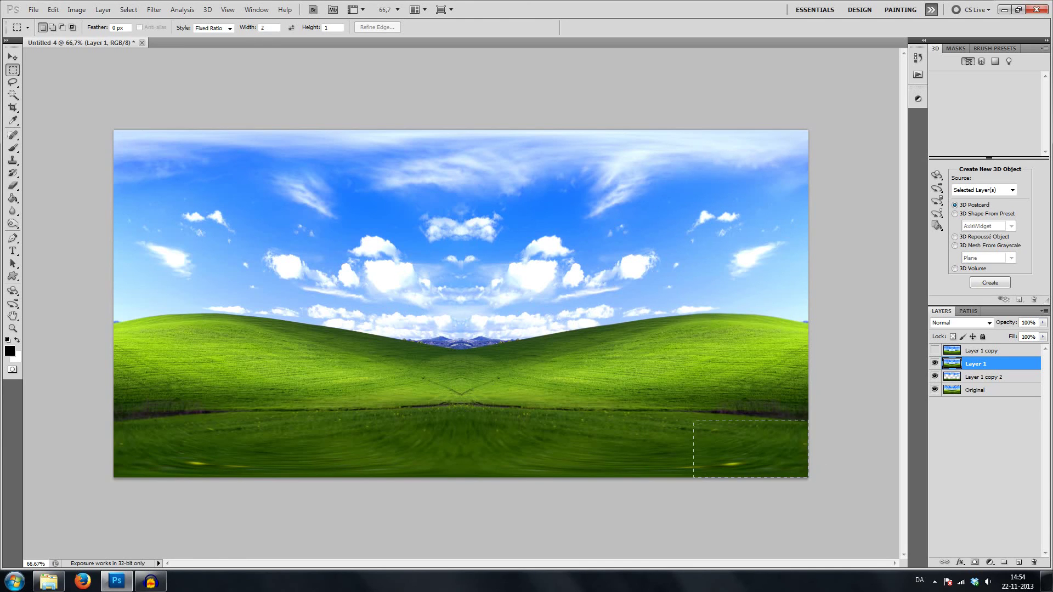
drag(694, 420, 114, 130)
click(724, 492)
click(32, 10)
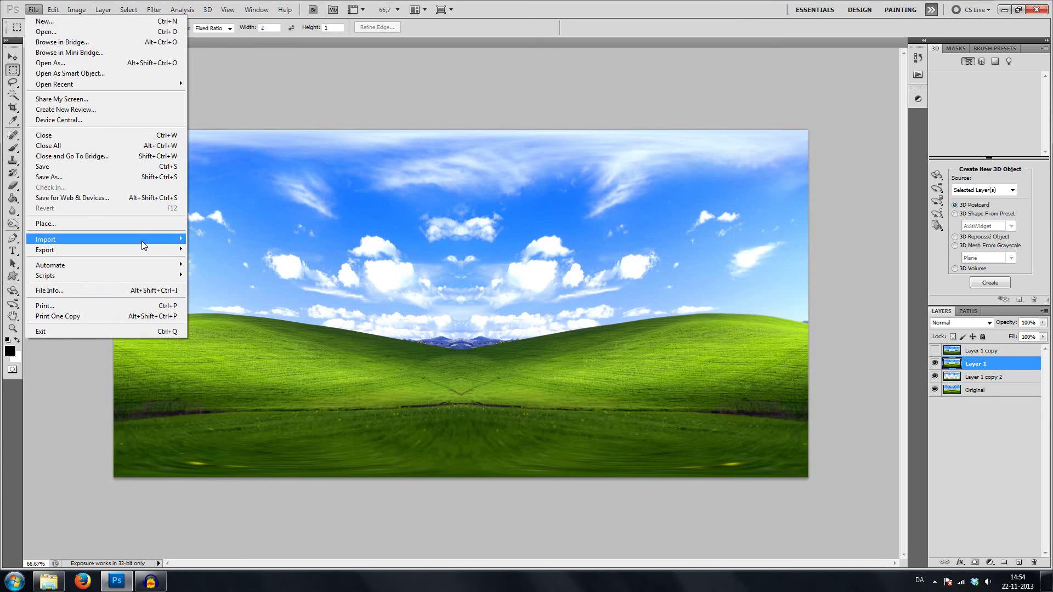
Step: Dismiss the File menu, draw a test 2:1 marquee across the canvas, then deselect it
mouse_move(141, 242)
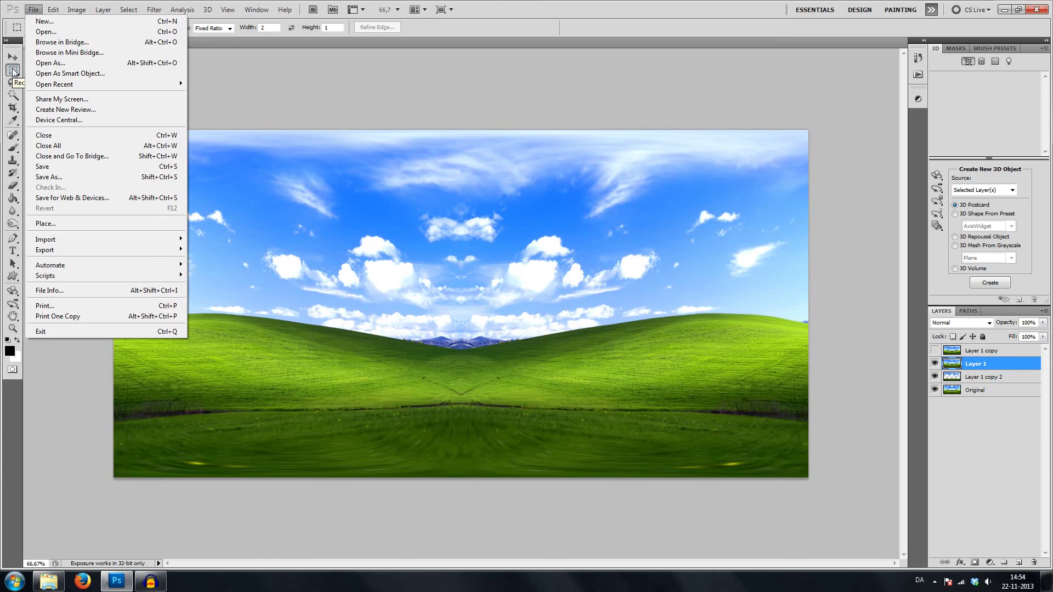
click(13, 72)
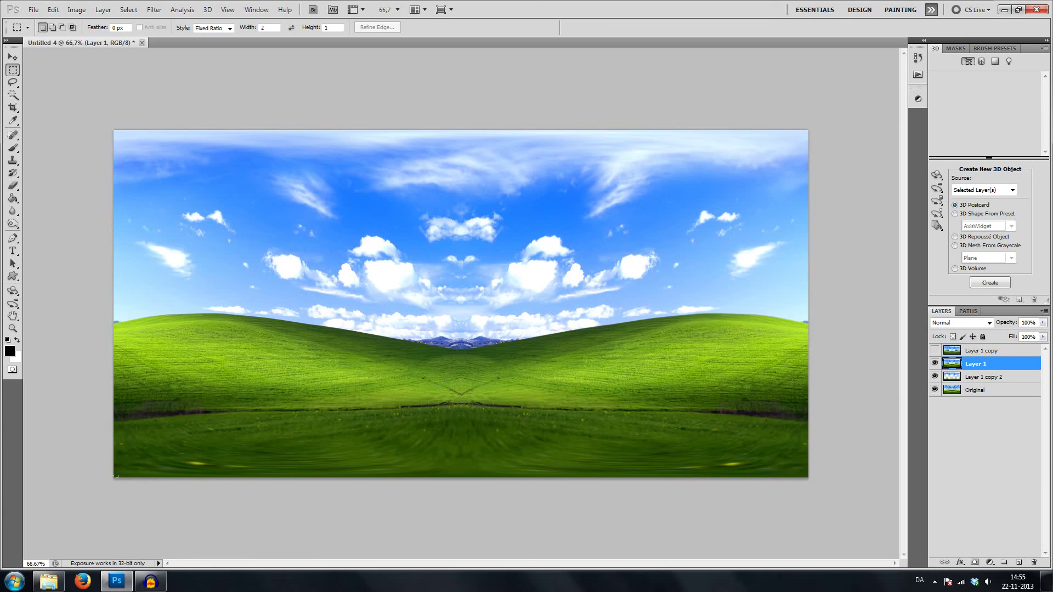
drag(117, 476, 798, 460)
key(ctrl+d)
Step: Set the Rectangular Marquee style to Normal for freeform selection proportions
drag(14, 70, 64, 68)
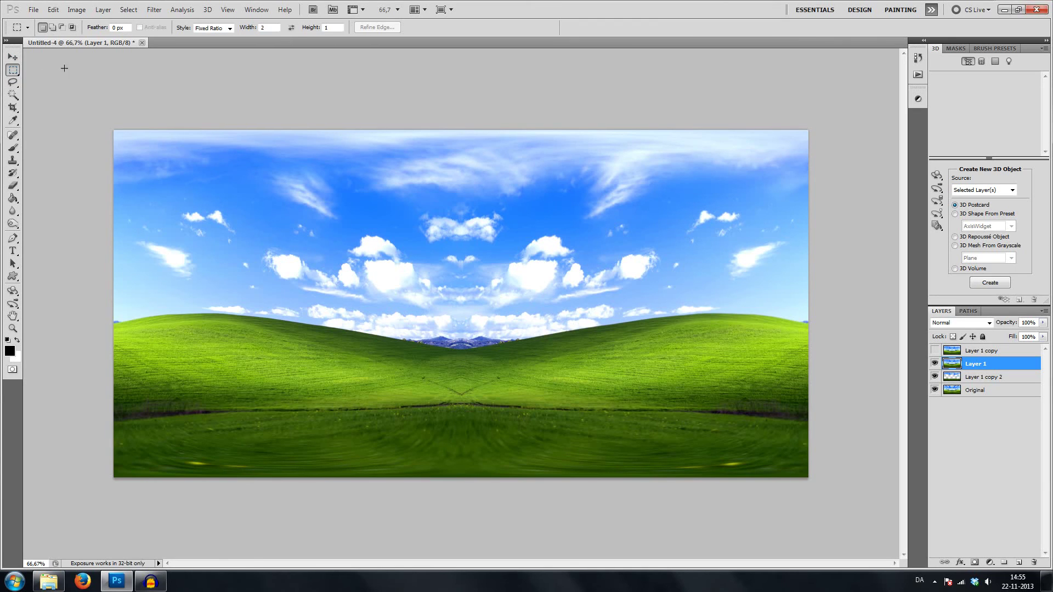
click(230, 28)
click(396, 189)
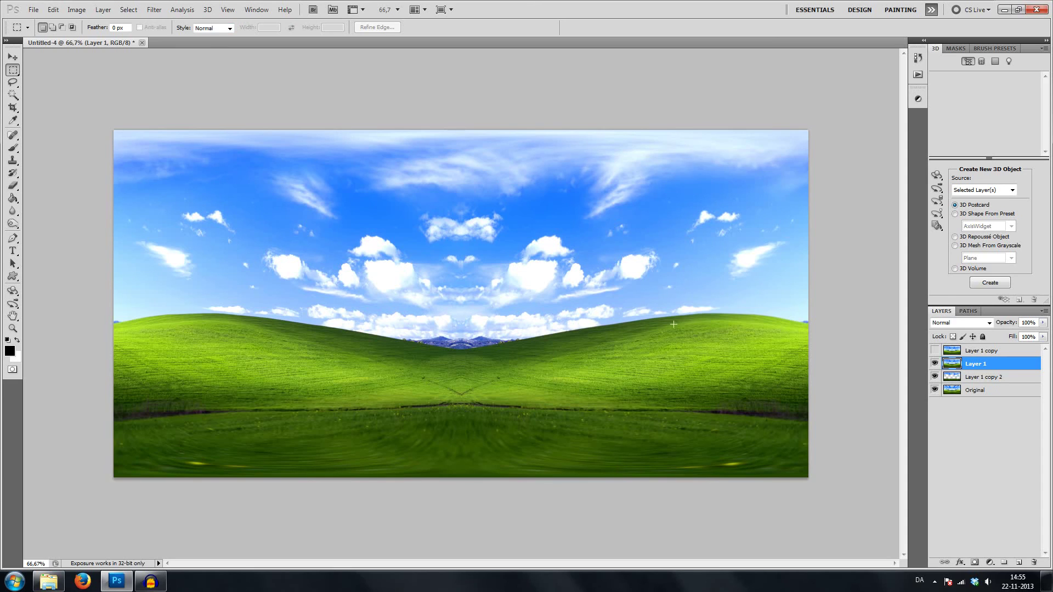